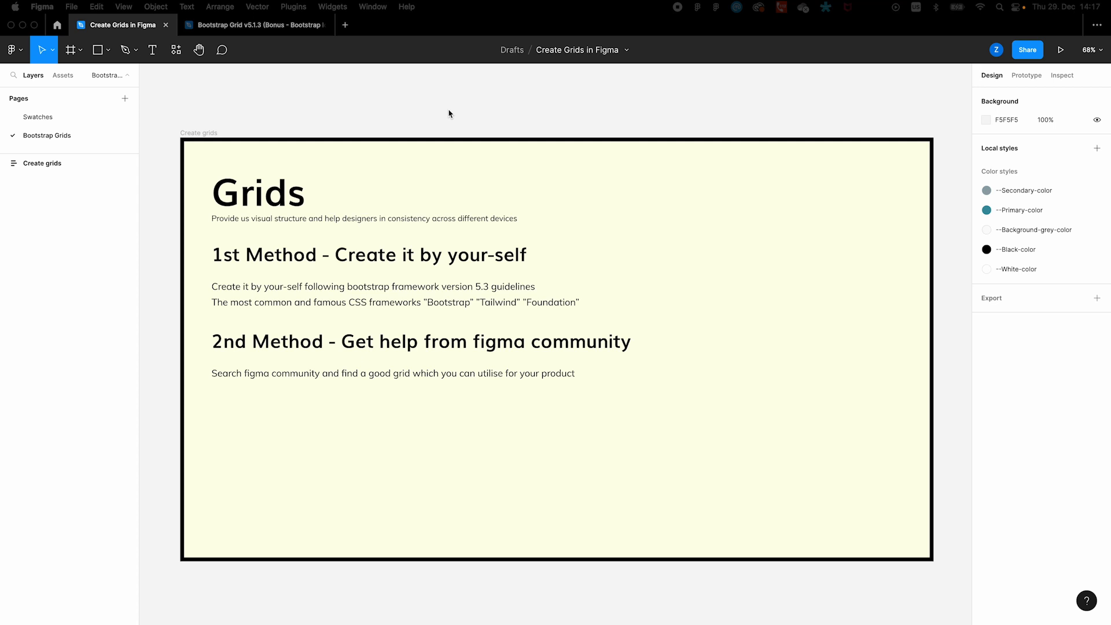
# Switch to Chrome and open the getting-started docs of Bootstrap and Tailwind CSS, closing the developer tools
pyautogui.hotkey('ctrl', 'Left')
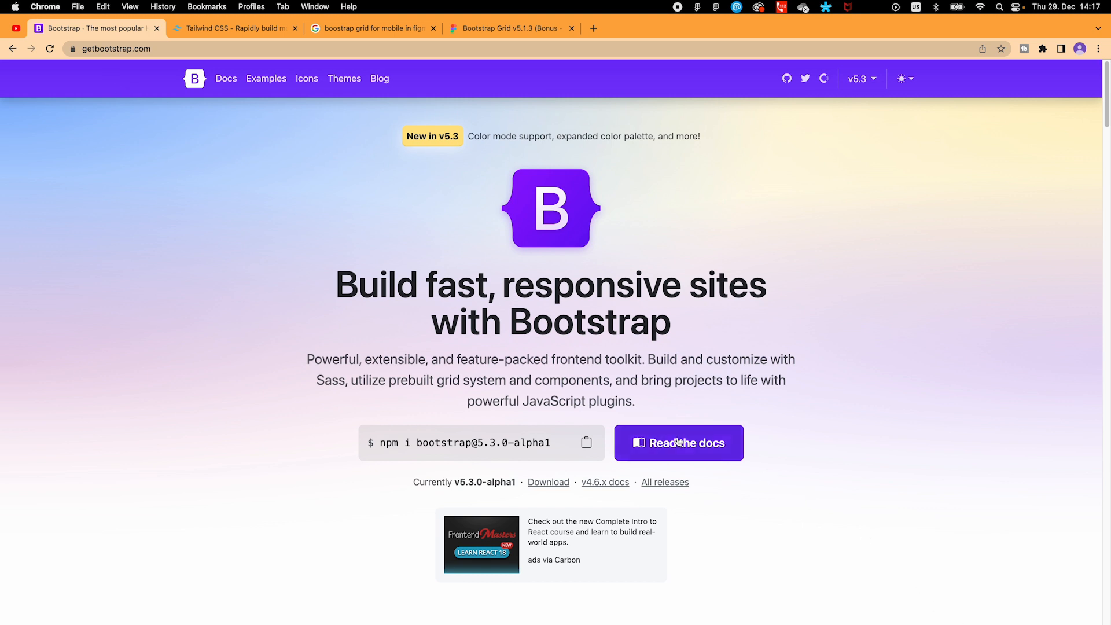
pyautogui.click(692, 450)
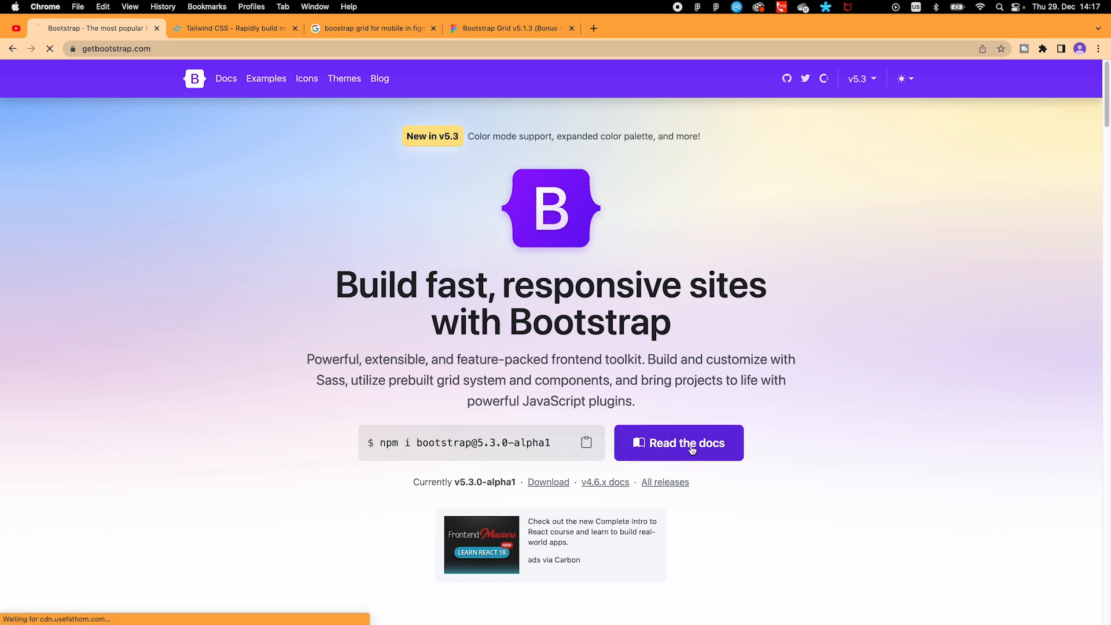
pyautogui.click(229, 32)
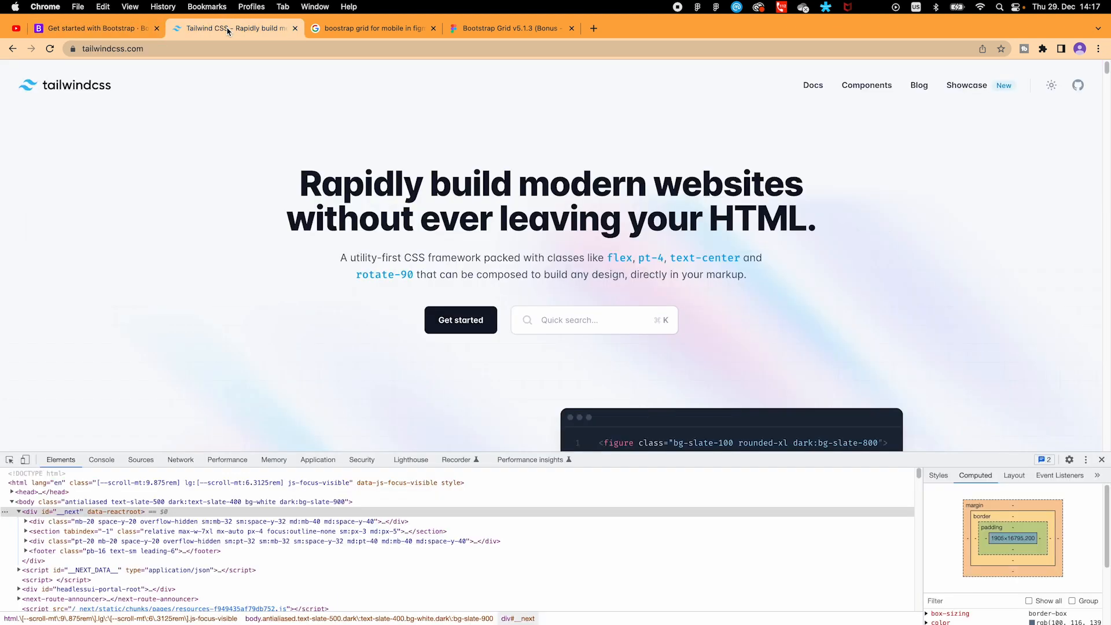
pyautogui.click(457, 320)
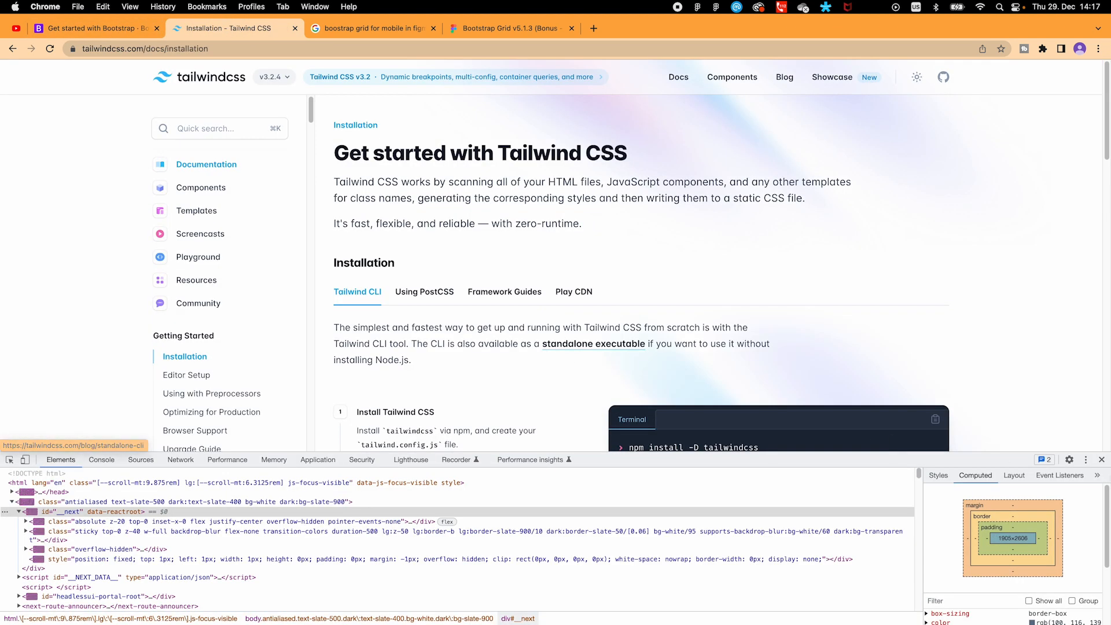
pyautogui.click(1100, 459)
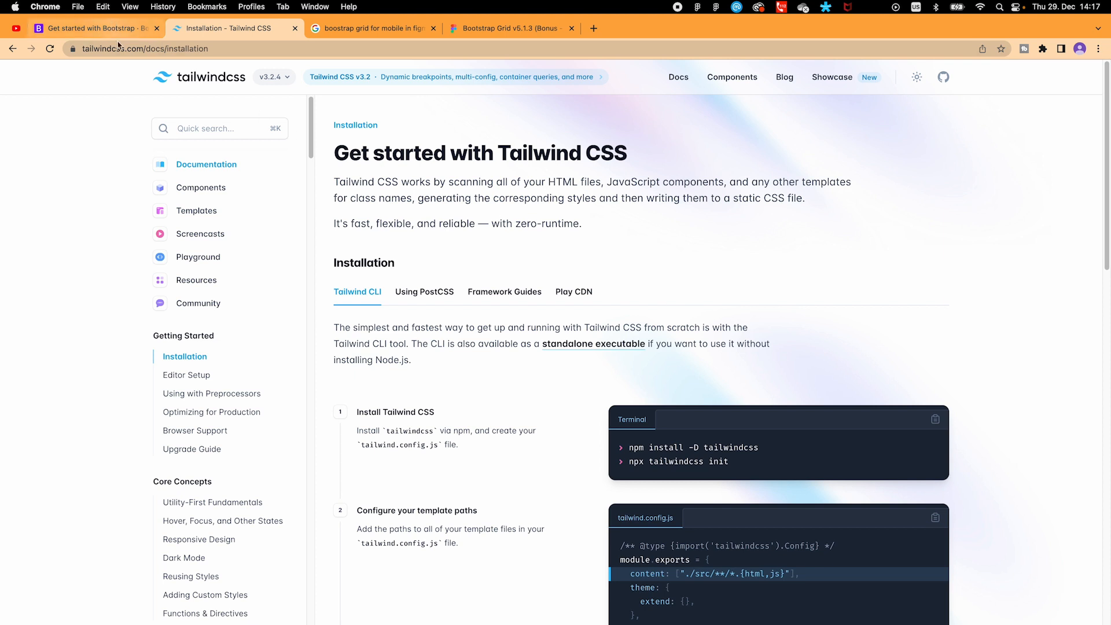
# Open the Container page in the Layout section of the Tailwind CSS docs
pyautogui.scroll(-5, 232, 405)
pyautogui.scroll(-4, 232, 405)
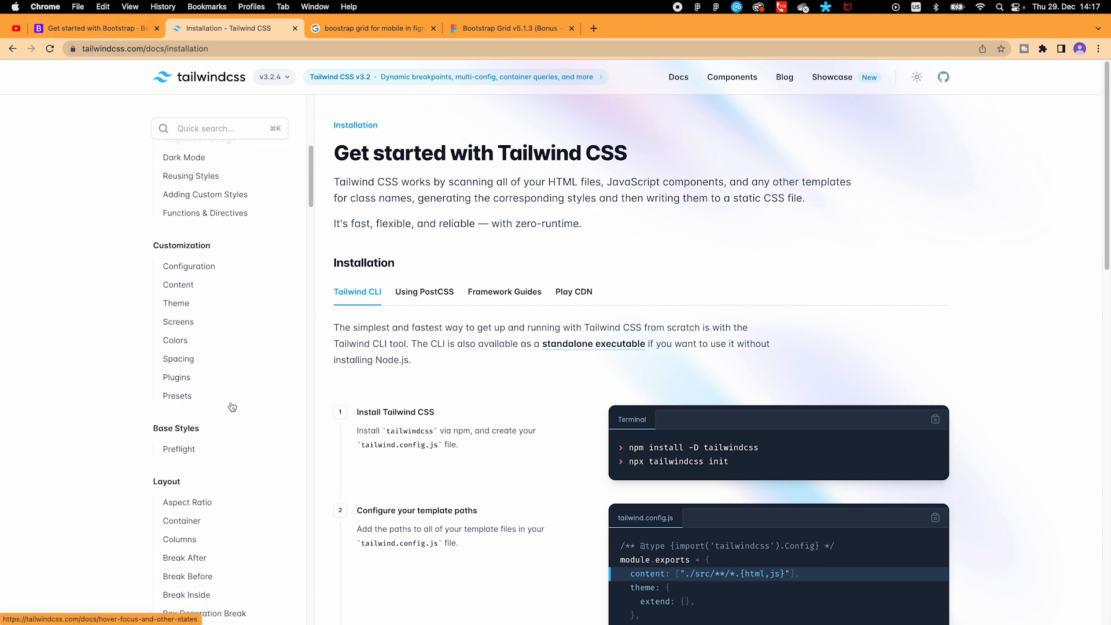
pyautogui.click(185, 398)
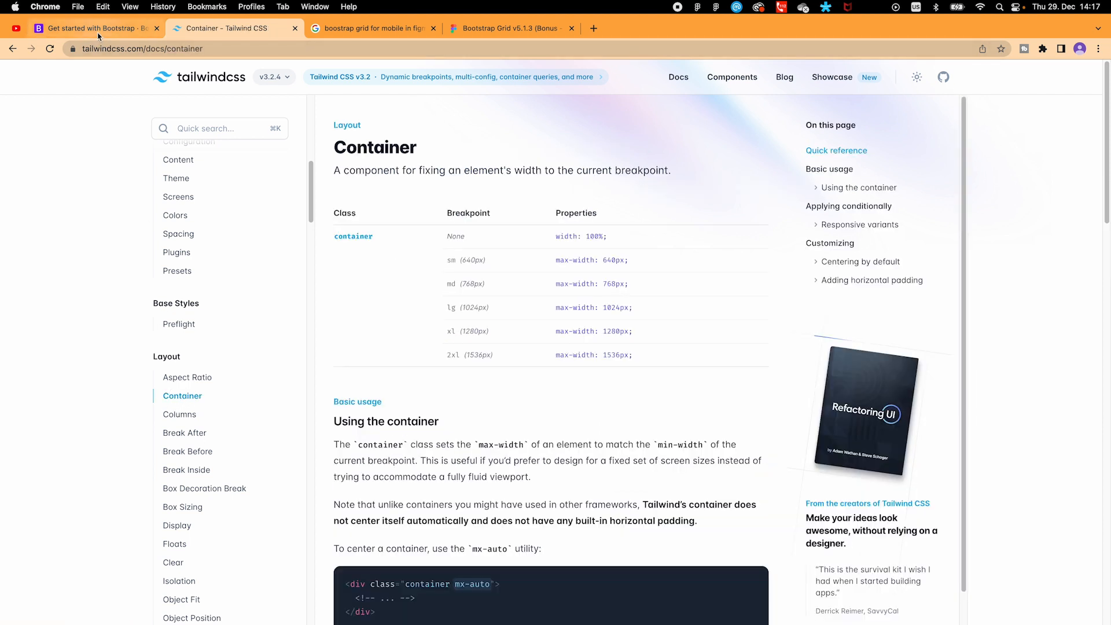
# Open the Containers page in Bootstrap's Layout docs and examine the table of container max-widths per breakpoint
pyautogui.click(90, 38)
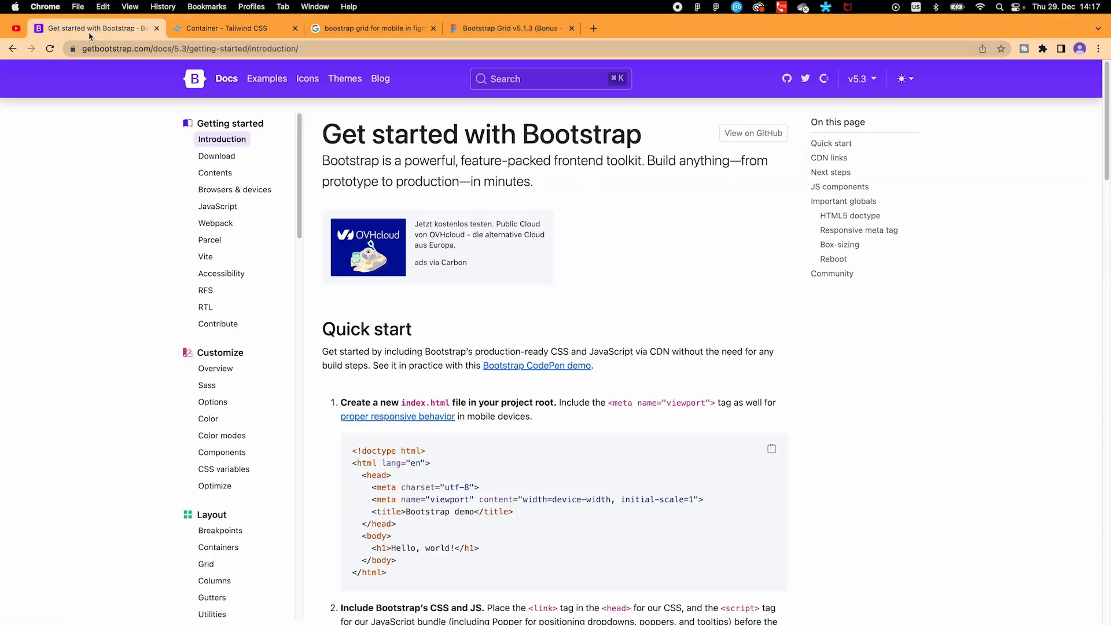
pyautogui.scroll(-4, 208, 351)
pyautogui.click(219, 381)
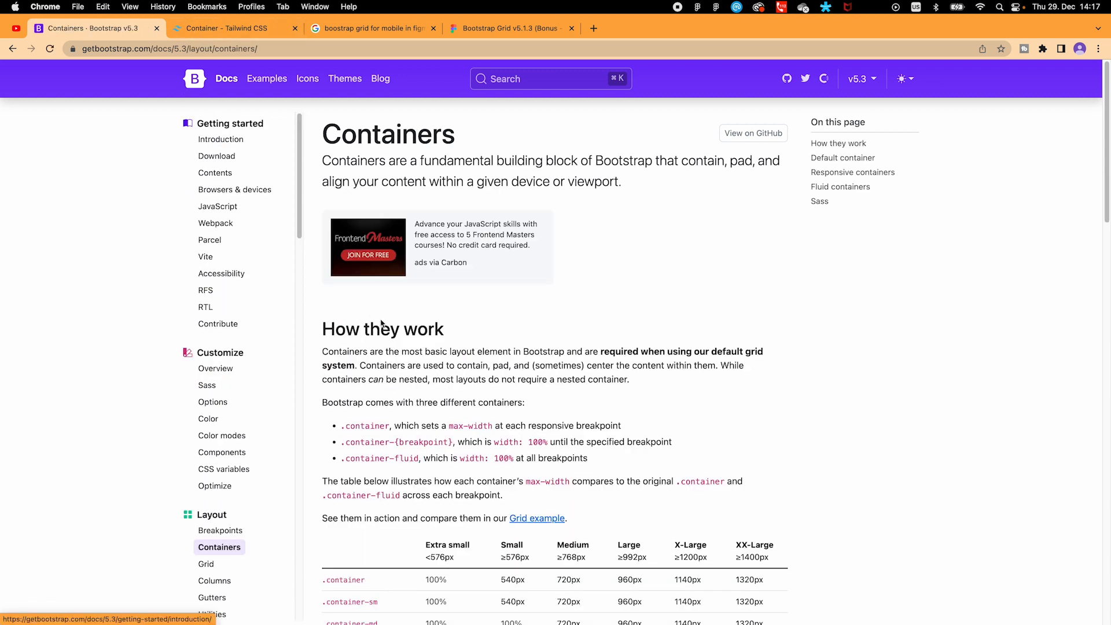
pyautogui.scroll(-4, 453, 401)
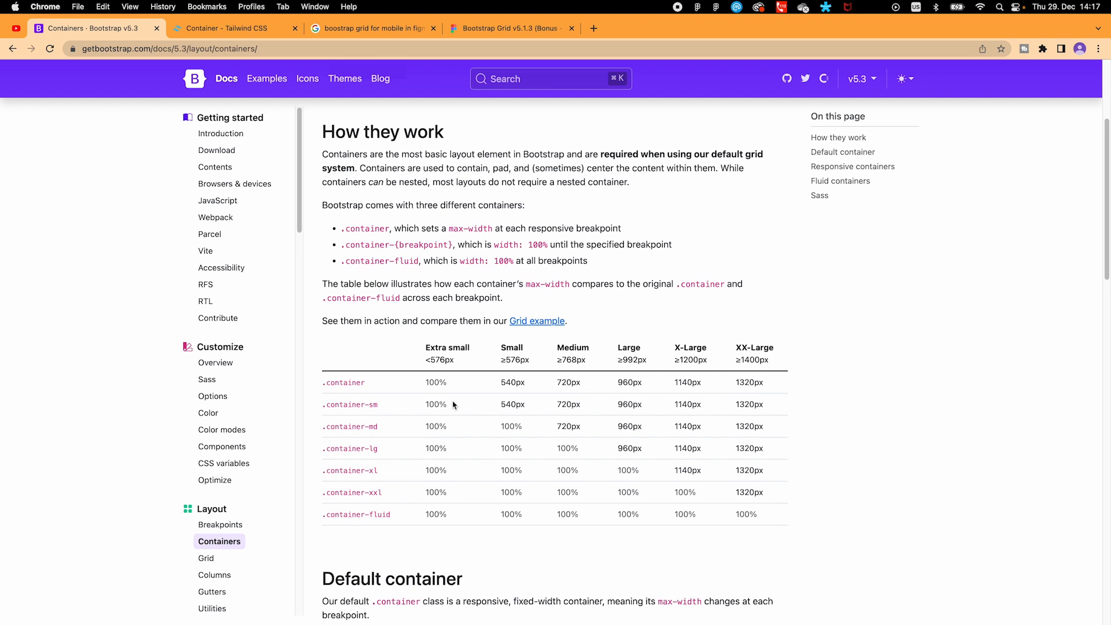
pyautogui.scroll(-1, 453, 401)
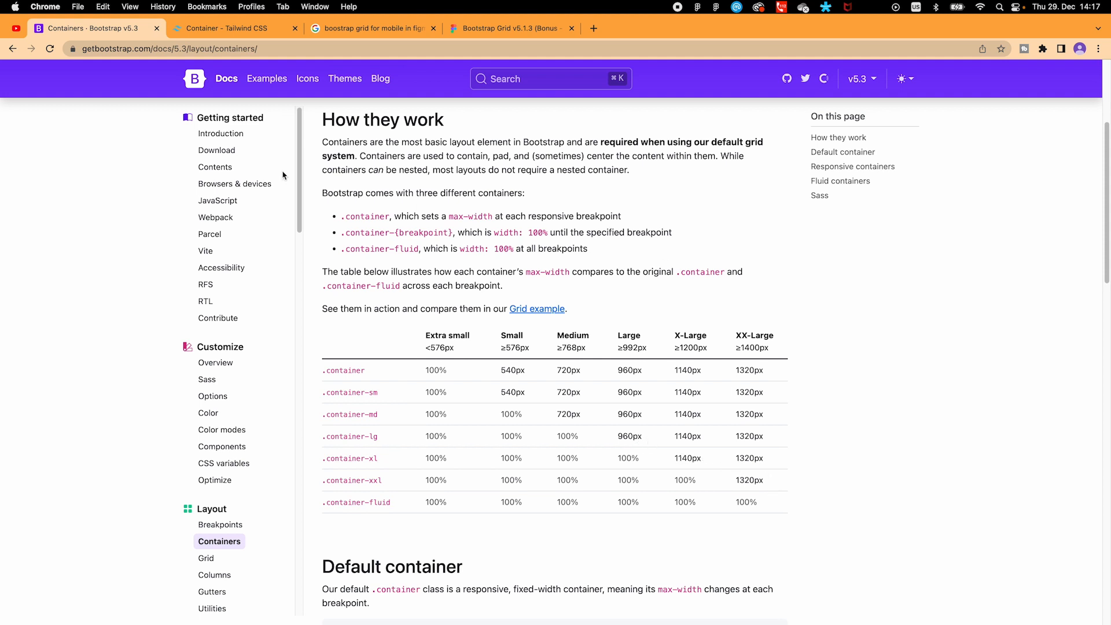
# Compare Tailwind's container breakpoints, starting with sm, against Bootstrap's container widths
pyautogui.click(212, 33)
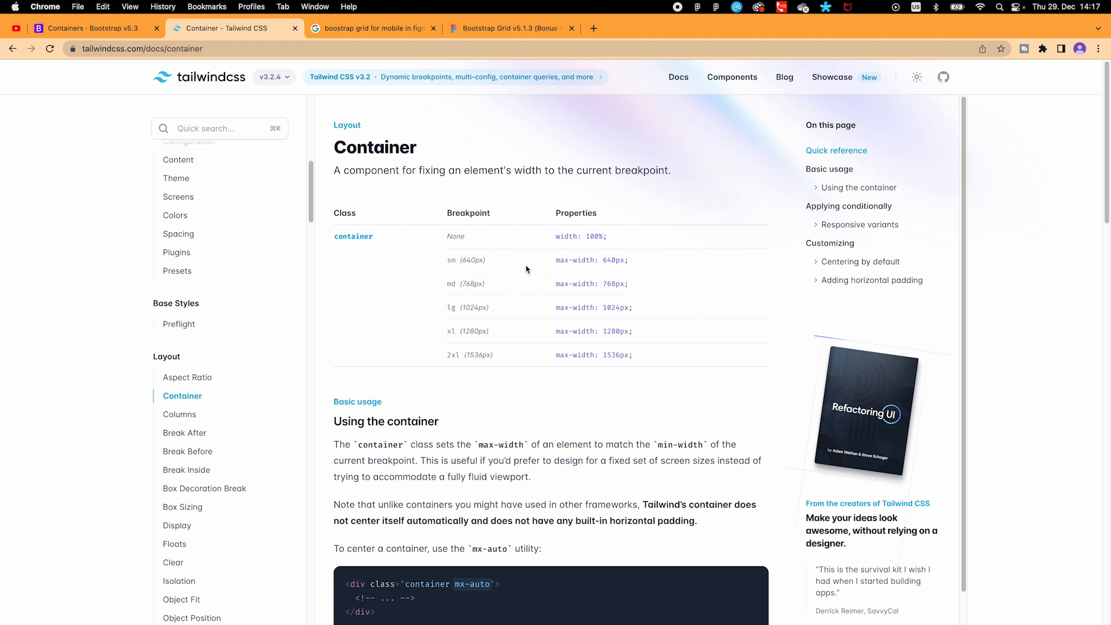
pyautogui.moveTo(463, 260); pyautogui.dragTo(484, 260)
pyautogui.click(549, 258)
pyautogui.click(98, 35)
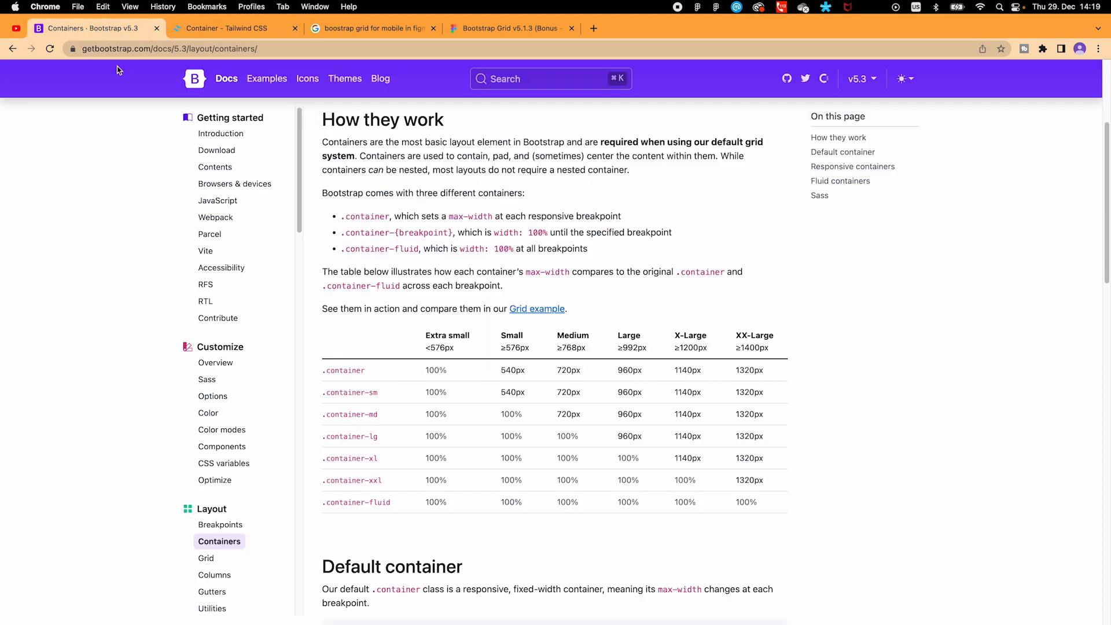
pyautogui.scroll(-3, 254, 446)
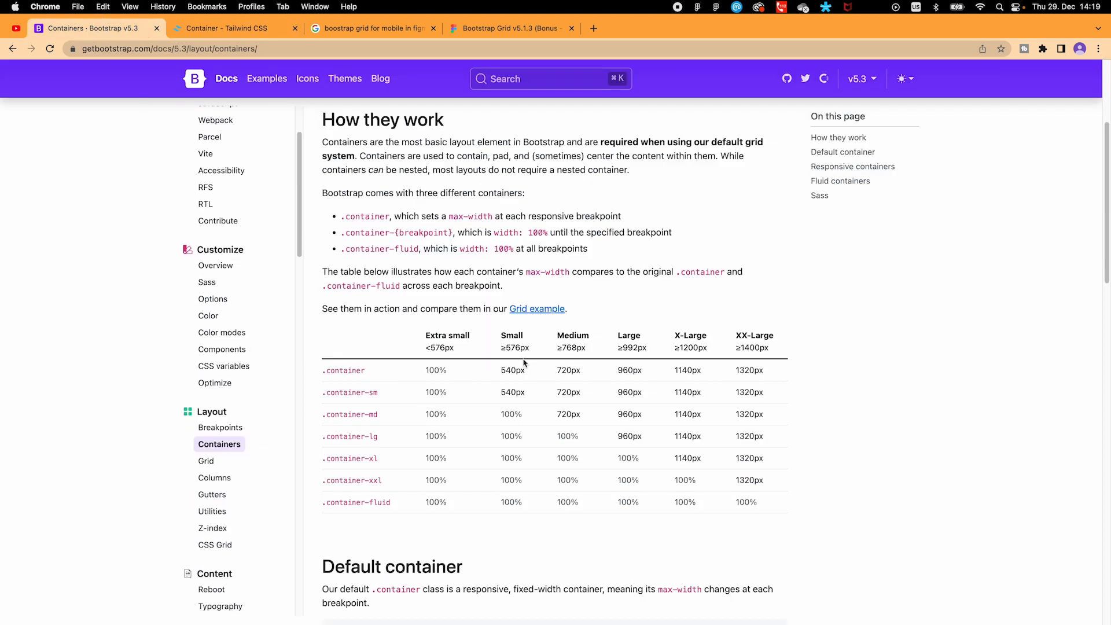
# Switch to Figma and add a MacBook Pro 16" frame in the empty canvas area below the Create grids frame
pyautogui.hotkey('ctrl', 'Right')
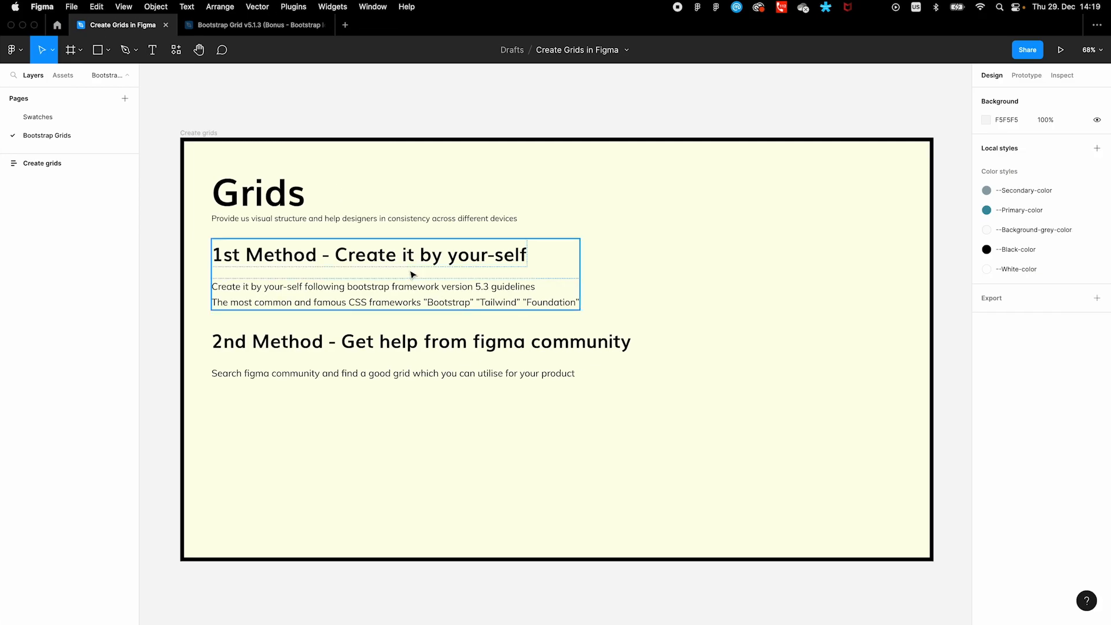
pyautogui.scroll(-5, 391, 302)
pyautogui.moveTo(422, 478); pyautogui.dragTo(387, 169)
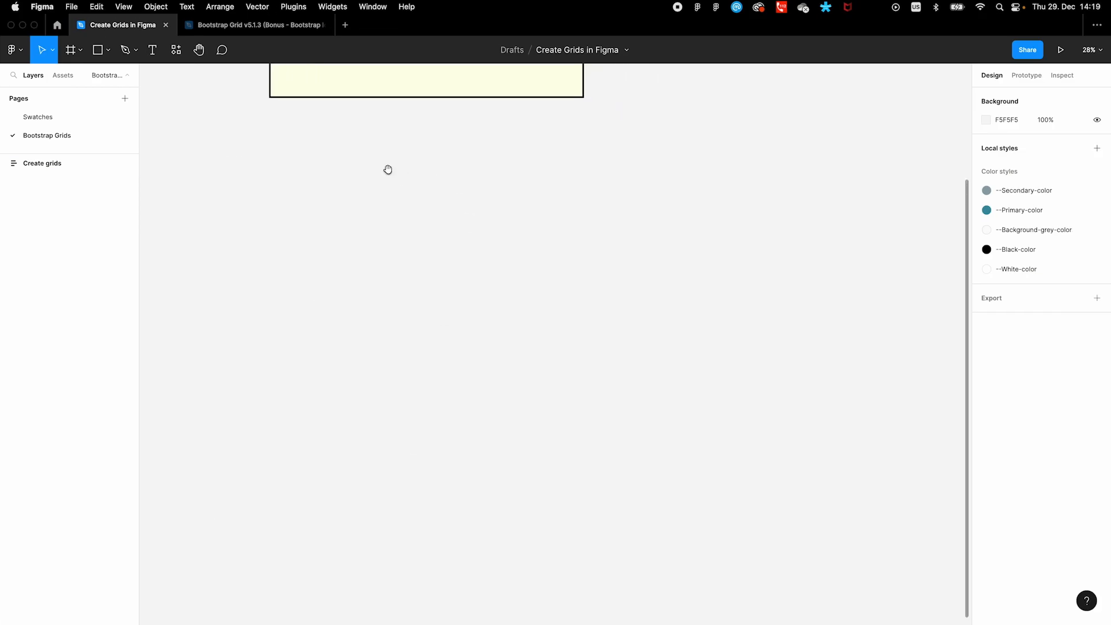
pyautogui.click(81, 50)
pyautogui.click(73, 77)
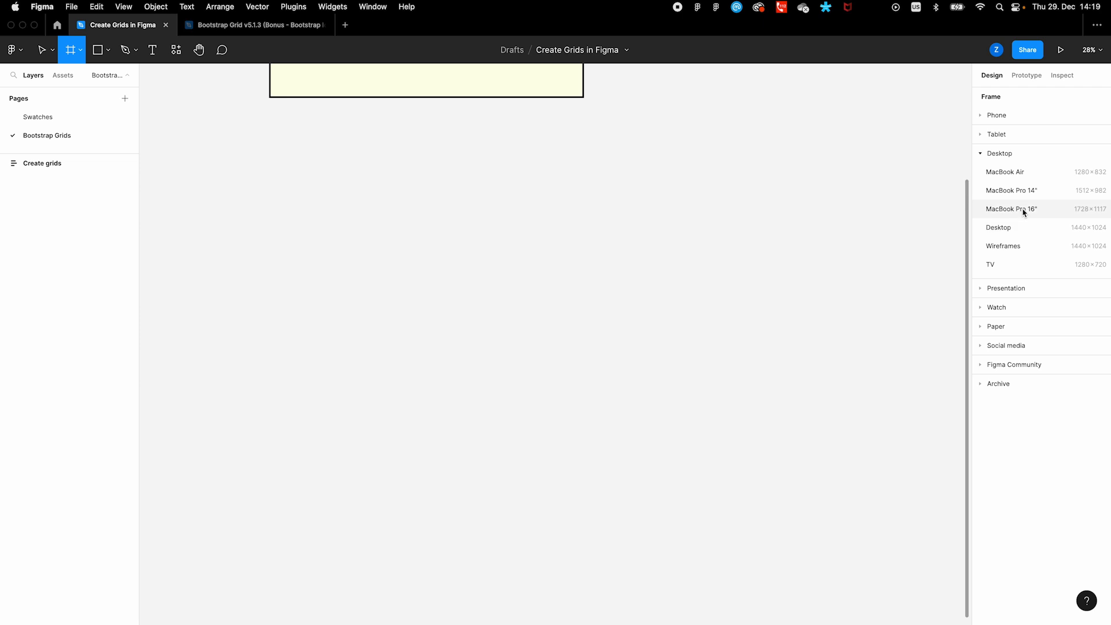
pyautogui.click(1047, 211)
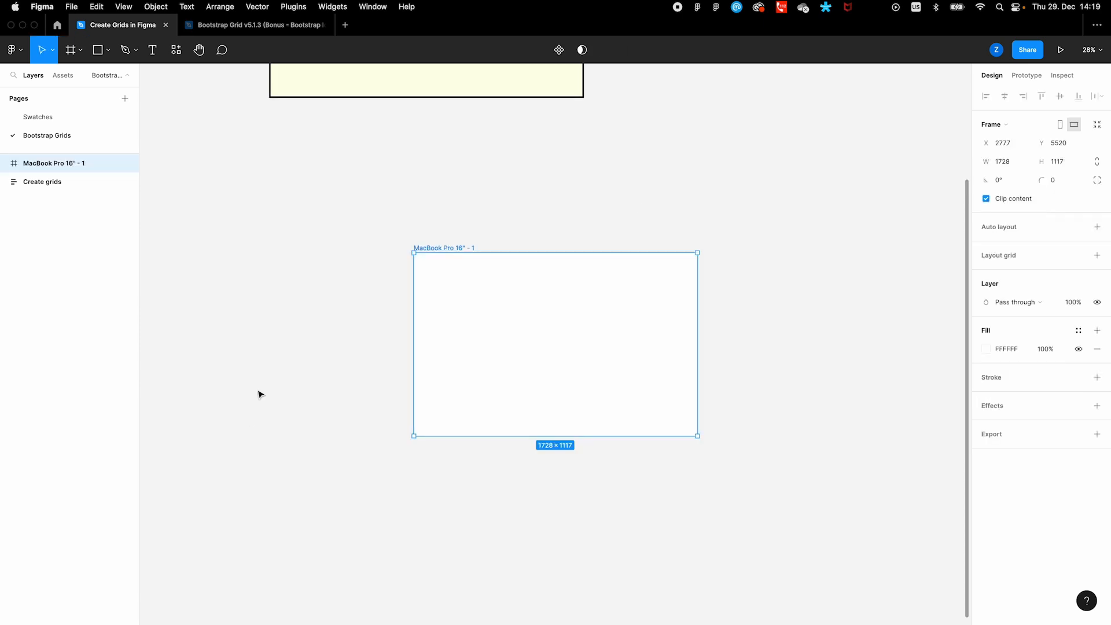
# Move the MacBook Pro 16" frame directly under the Create grids frame, aligning their left edges
pyautogui.moveTo(438, 248); pyautogui.dragTo(301, 198)
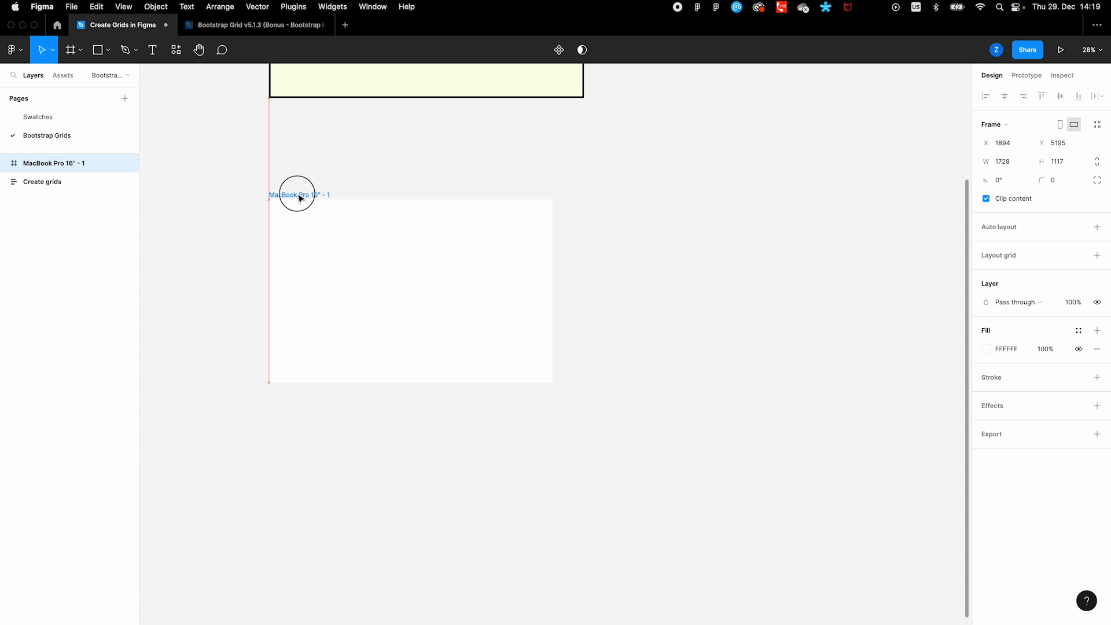
pyautogui.click(310, 166)
pyautogui.click(335, 273)
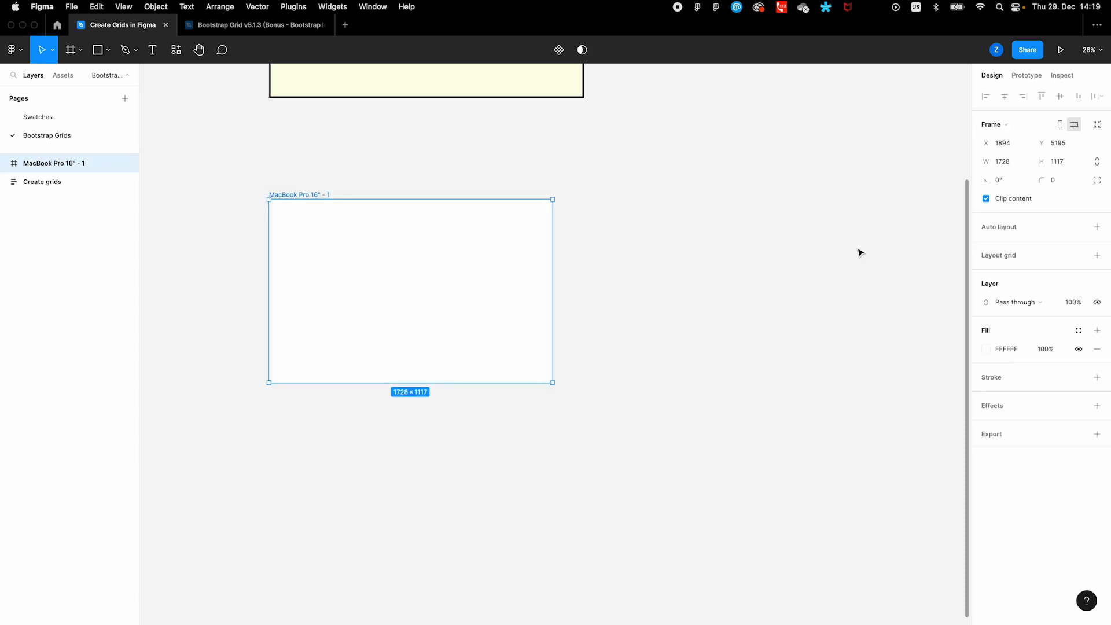
# Add a layout grid to the MacBook Pro 16" frame and change its kind to Columns
pyautogui.click(1097, 255)
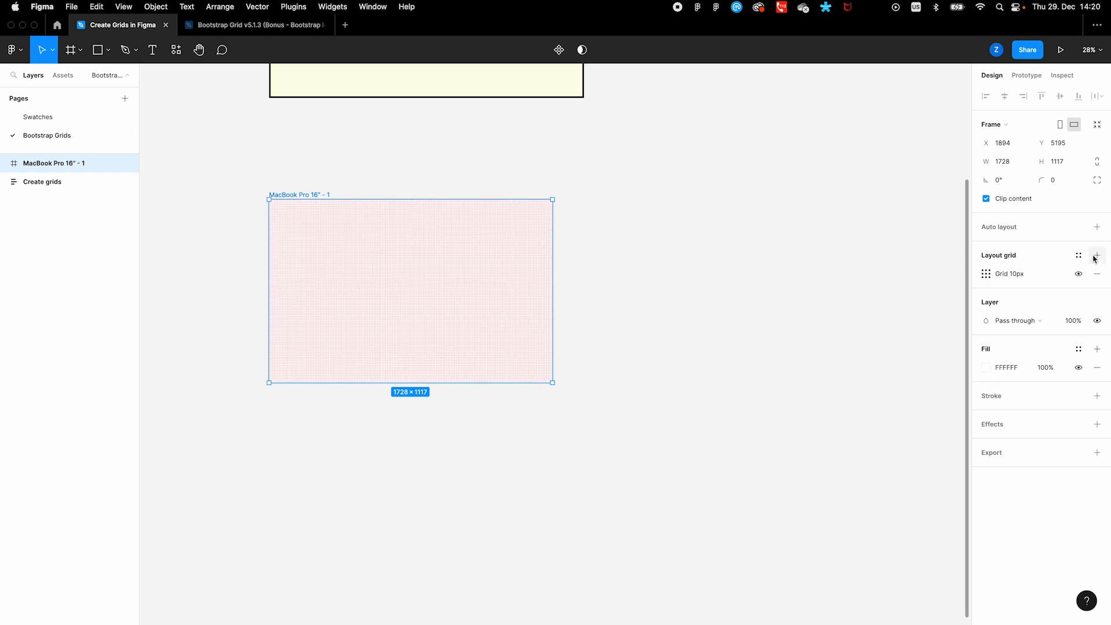
pyautogui.click(985, 274)
pyautogui.click(867, 277)
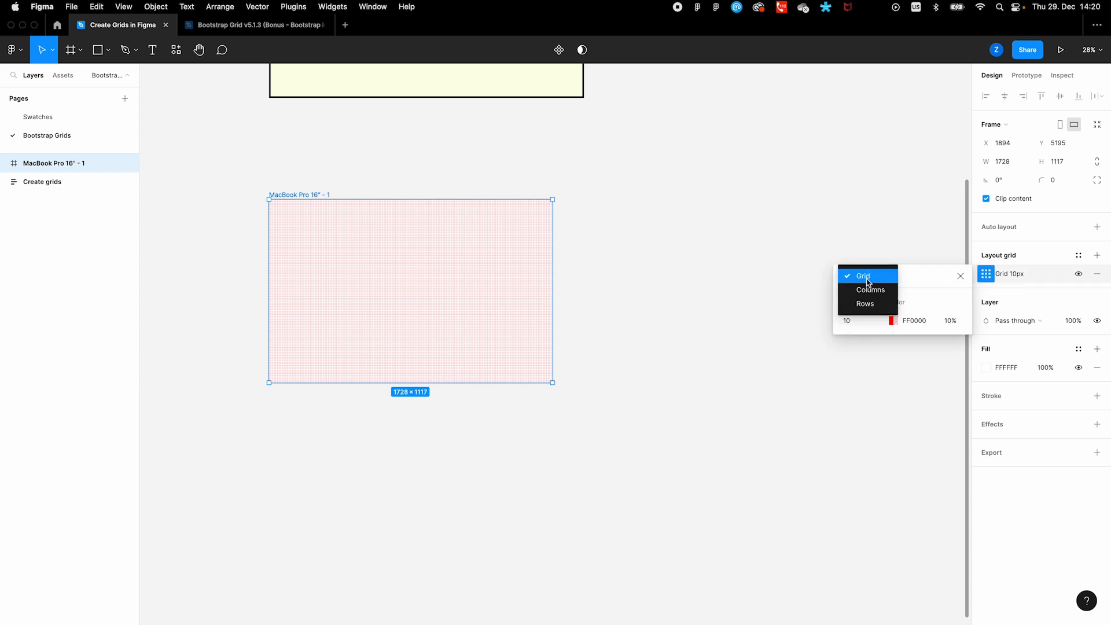
pyautogui.click(870, 290)
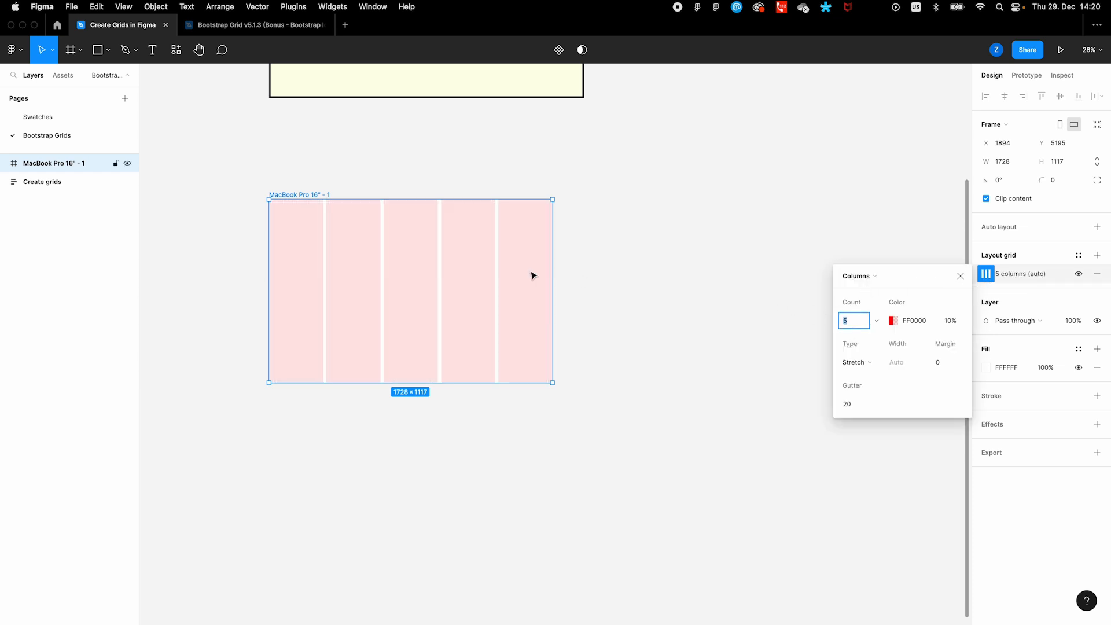
# Set the frame's column grid to a count of 12 and its type to Center
pyautogui.click(852, 319)
pyautogui.moveTo(848, 322); pyautogui.dragTo(841, 321)
pyautogui.write('12')
pyautogui.press('Return')
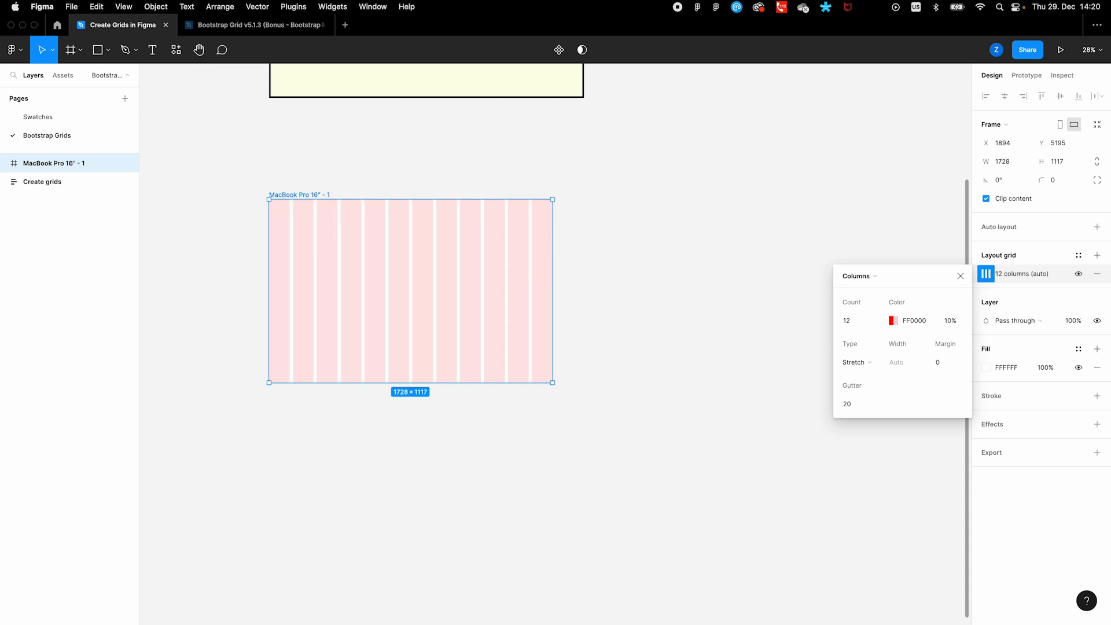
pyautogui.click(872, 363)
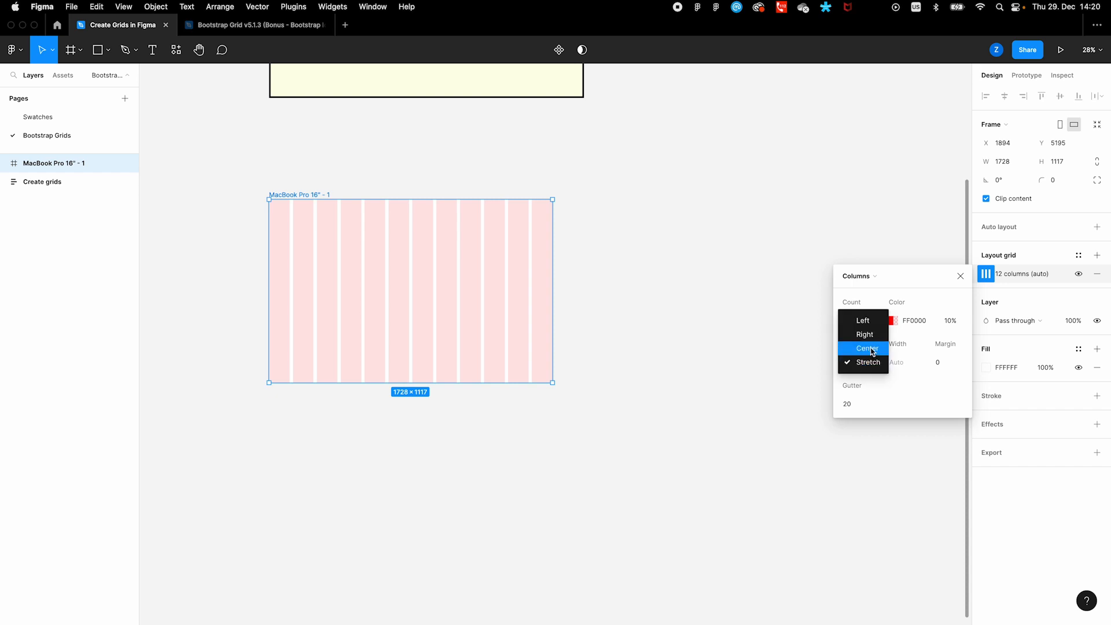
pyautogui.click(871, 349)
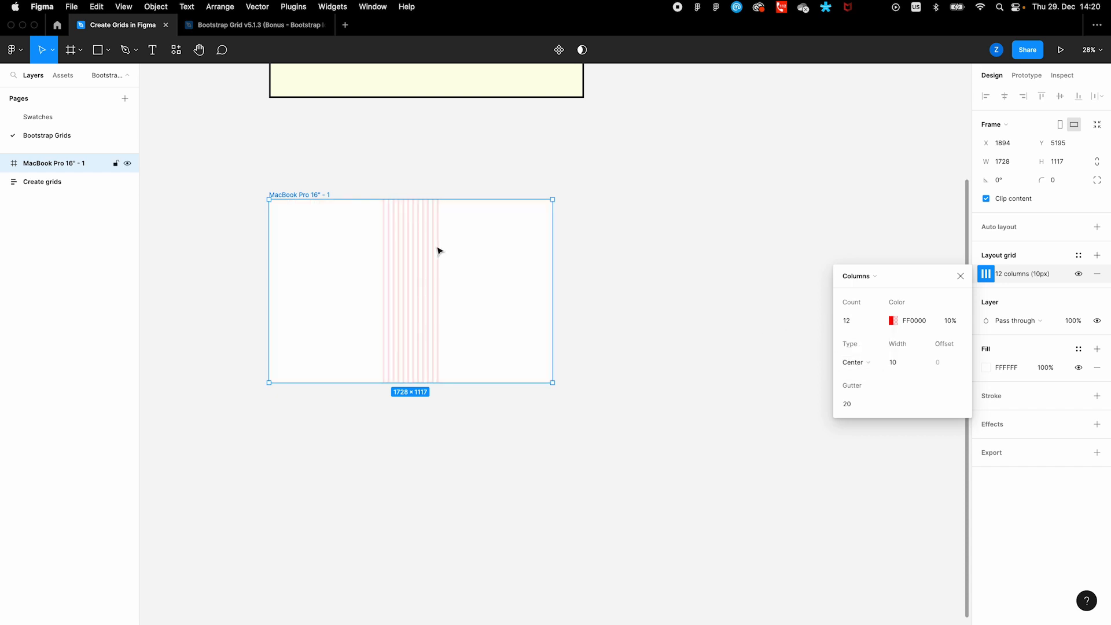
# Rename the MacBook Pro 16" frame as Container
pyautogui.doubleClick(311, 195)
pyautogui.write('Co')
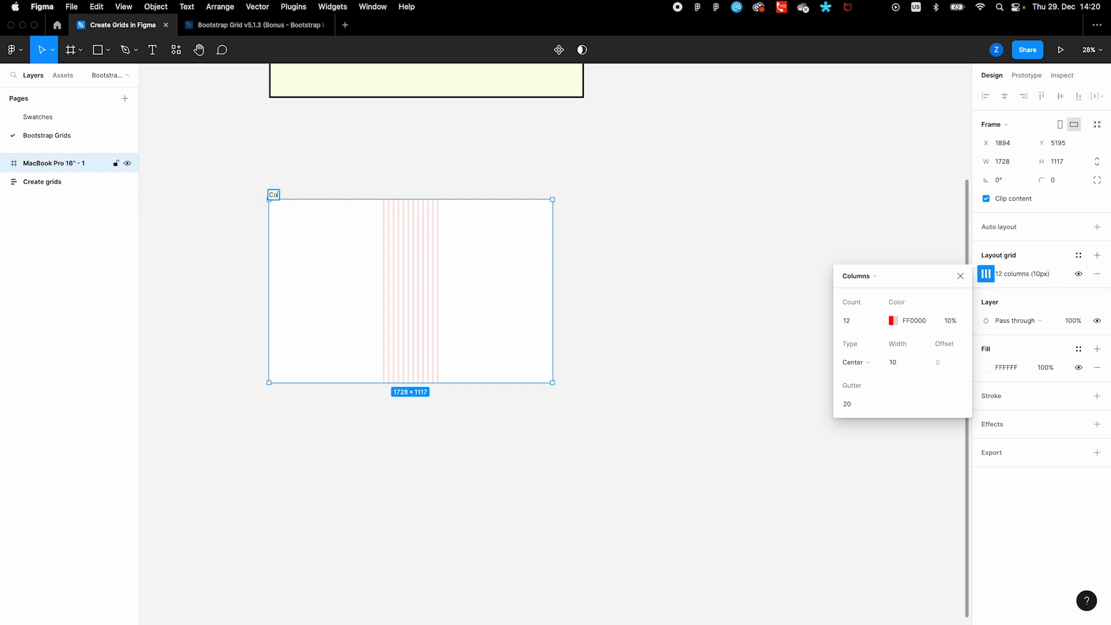
pyautogui.write('ntainer')
pyautogui.press('Return')
# Duplicate the Container frame and rename the copy as Container-fluid
pyautogui.click(283, 195)
pyautogui.press('super+d')
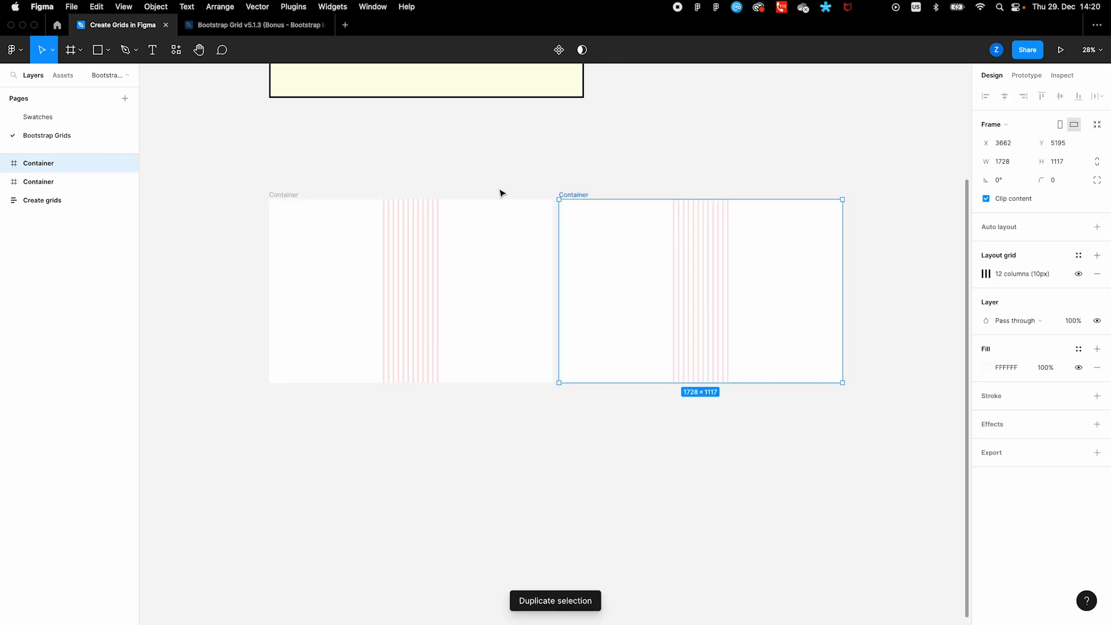
pyautogui.doubleClick(586, 194)
pyautogui.click(586, 195)
pyautogui.write('fluid')
pyautogui.press('BackSpace')
pyautogui.press('BackSpace')
pyautogui.press('BackSpace')
pyautogui.write('luid')
pyautogui.press('Return')
# Open the column grid settings of the Container frame and look at the width and gutter options
pyautogui.click(320, 257)
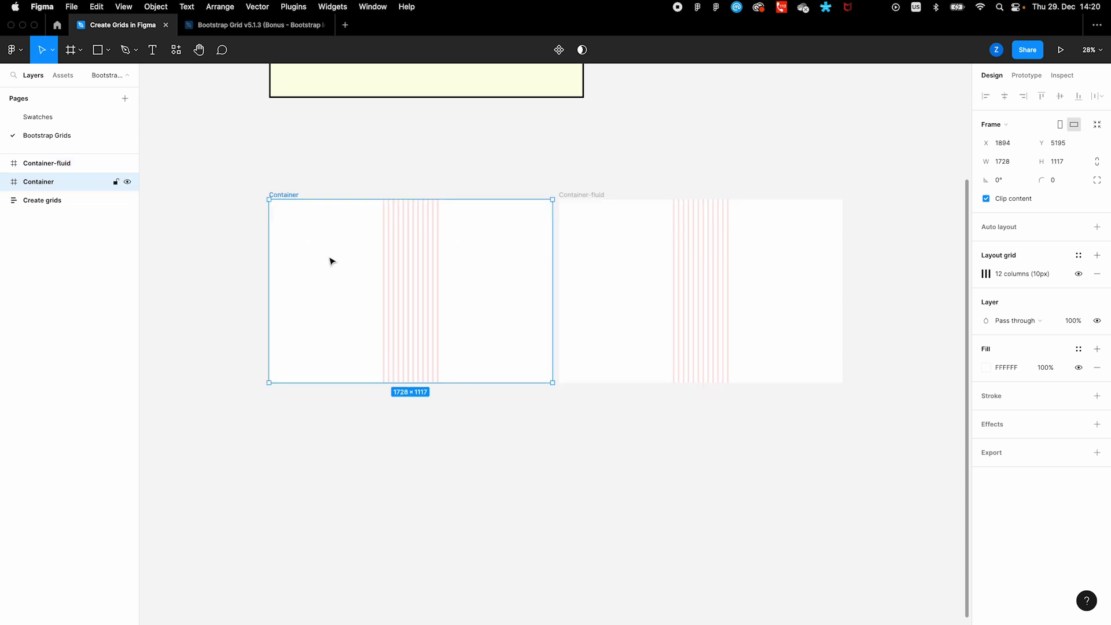
pyautogui.click(990, 274)
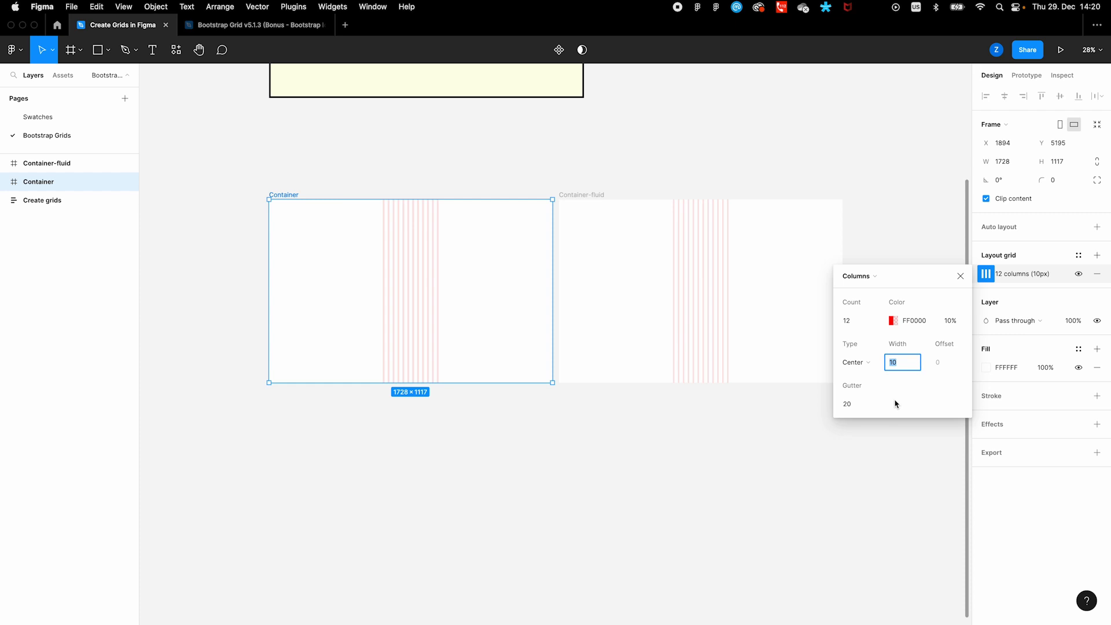
pyautogui.press('Escape')
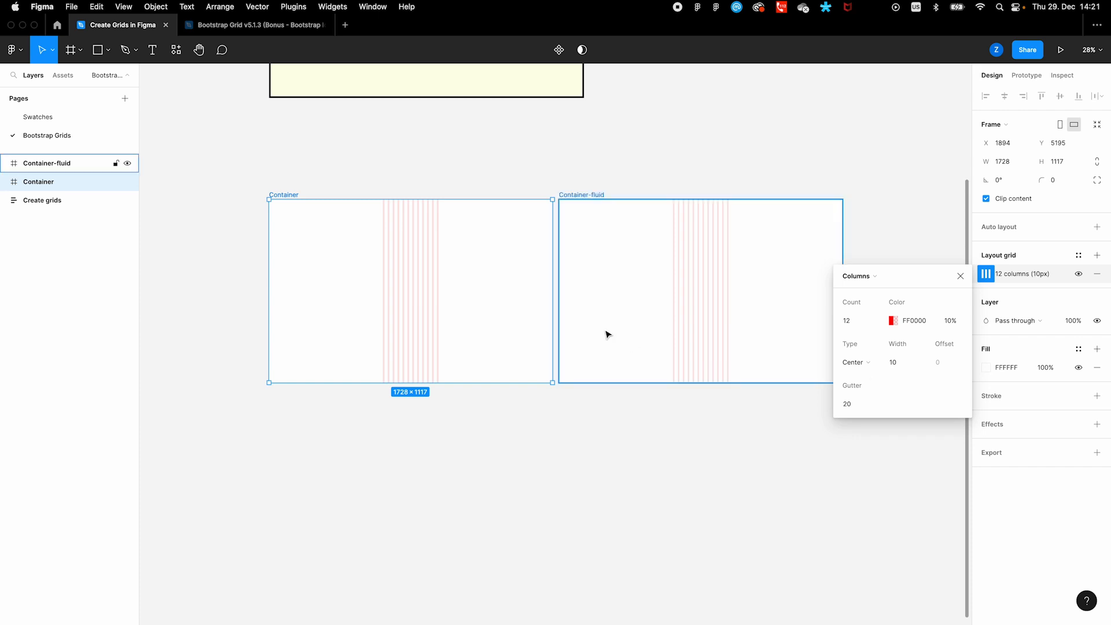
# Switch to Chrome, open the Gutters page in Bootstrap's Layout docs and look up the default gutter width
pyautogui.hotkey('ctrl', 'Left')
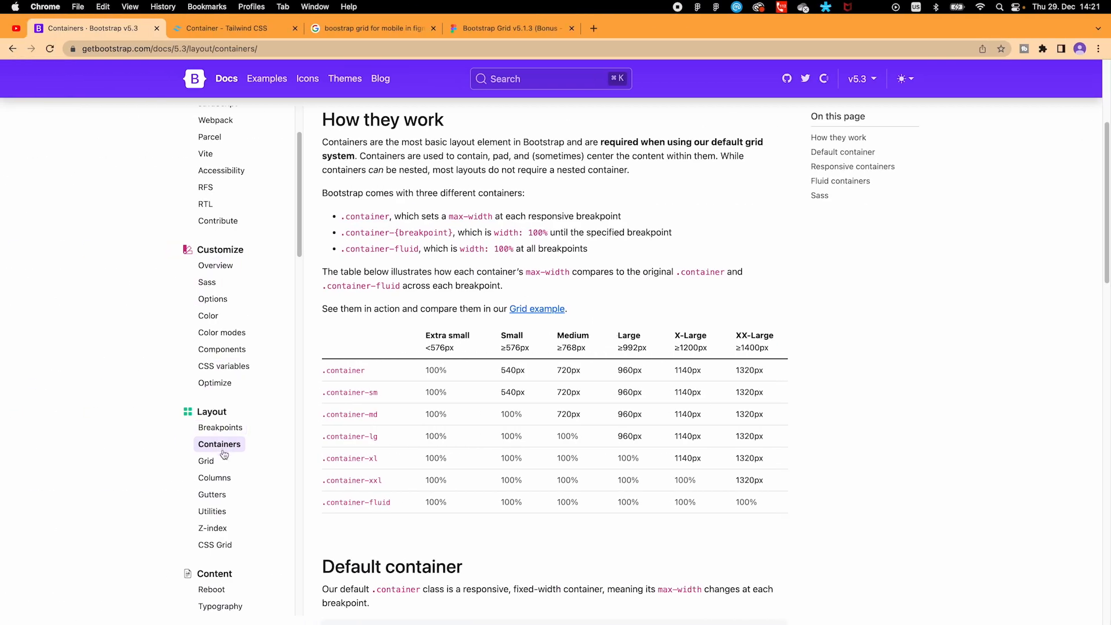
pyautogui.scroll(-1, 219, 480)
pyautogui.scroll(-2, 220, 473)
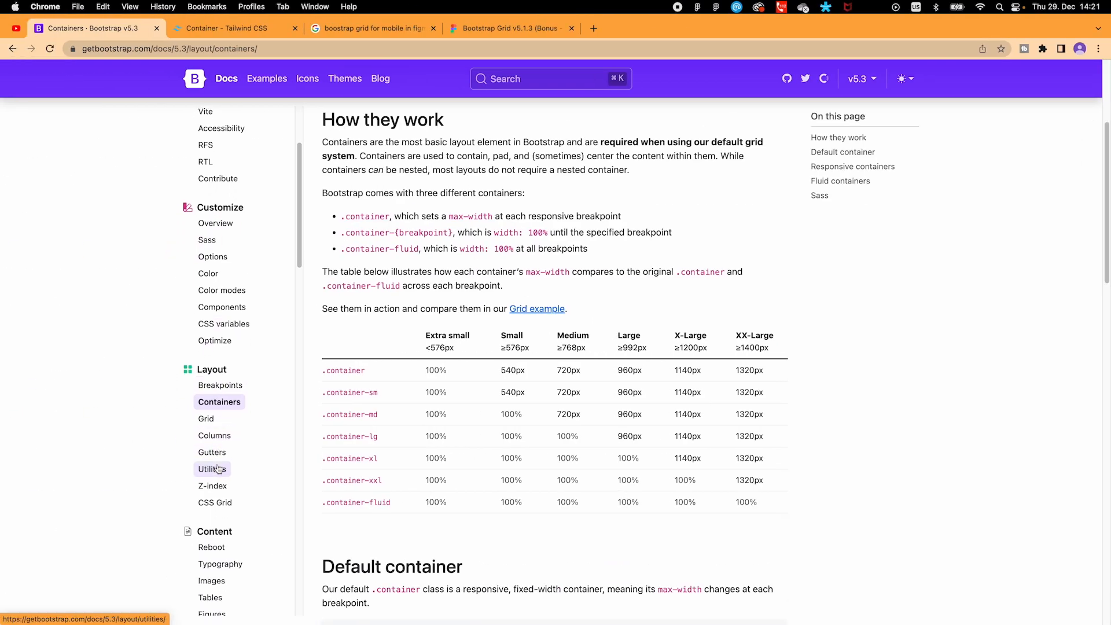
pyautogui.click(218, 452)
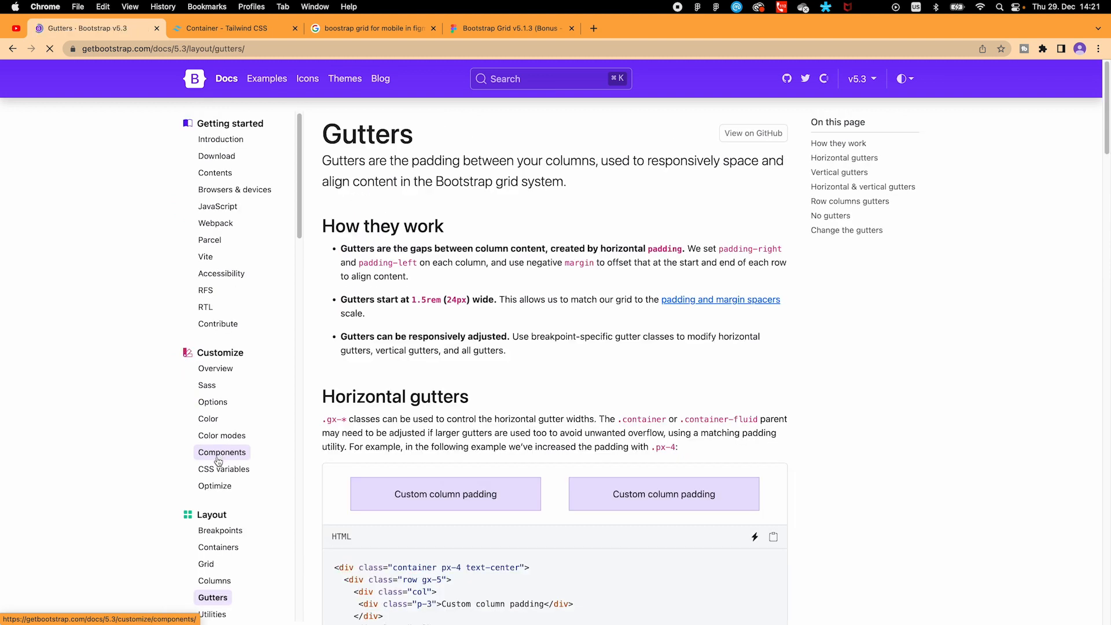
pyautogui.scroll(-5, 378, 410)
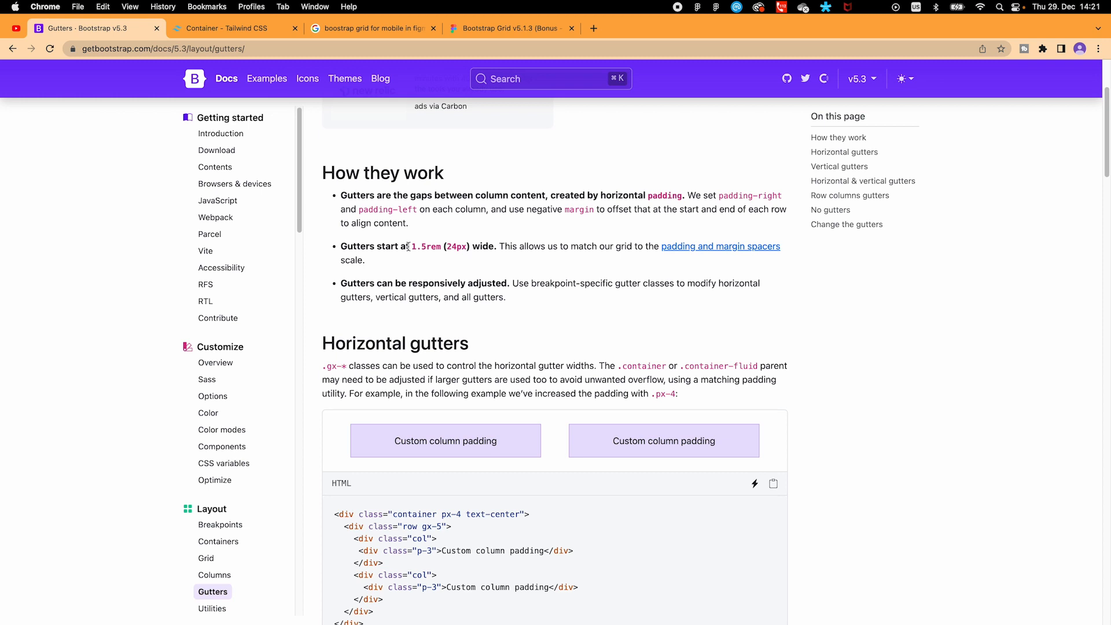
# Switch back to Figma and set the gutter of the Container frame's column grid to 24
pyautogui.doubleClick(455, 247)
pyautogui.hotkey('ctrl', 'Right')
pyautogui.click(849, 406)
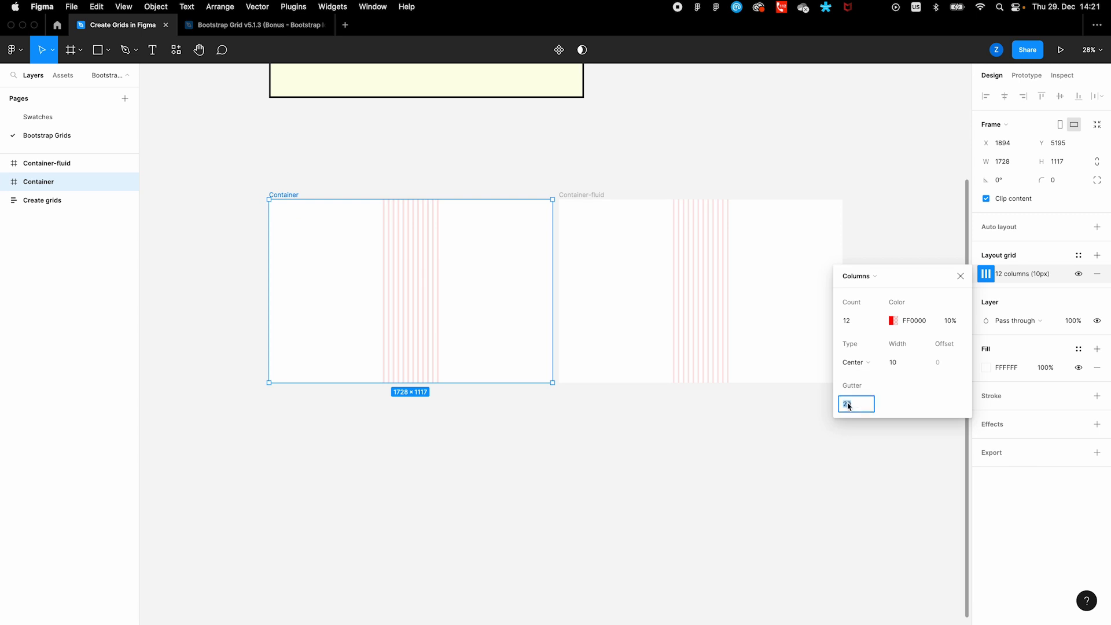
pyautogui.write('24')
pyautogui.press('Return')
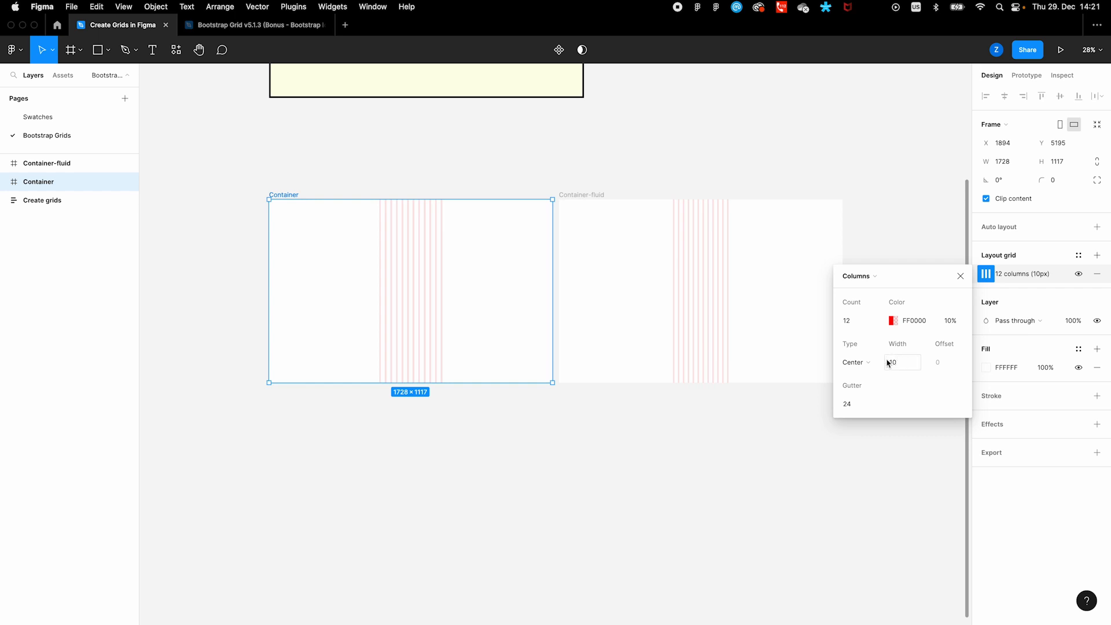
pyautogui.scroll(5, 486, 239)
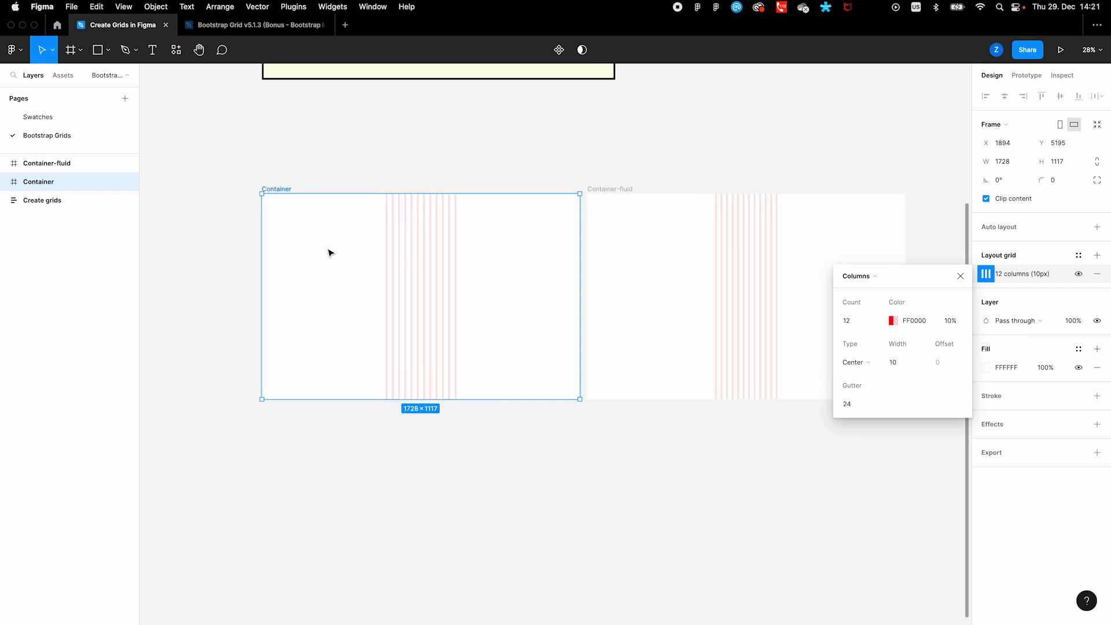
pyautogui.scroll(1, 486, 239)
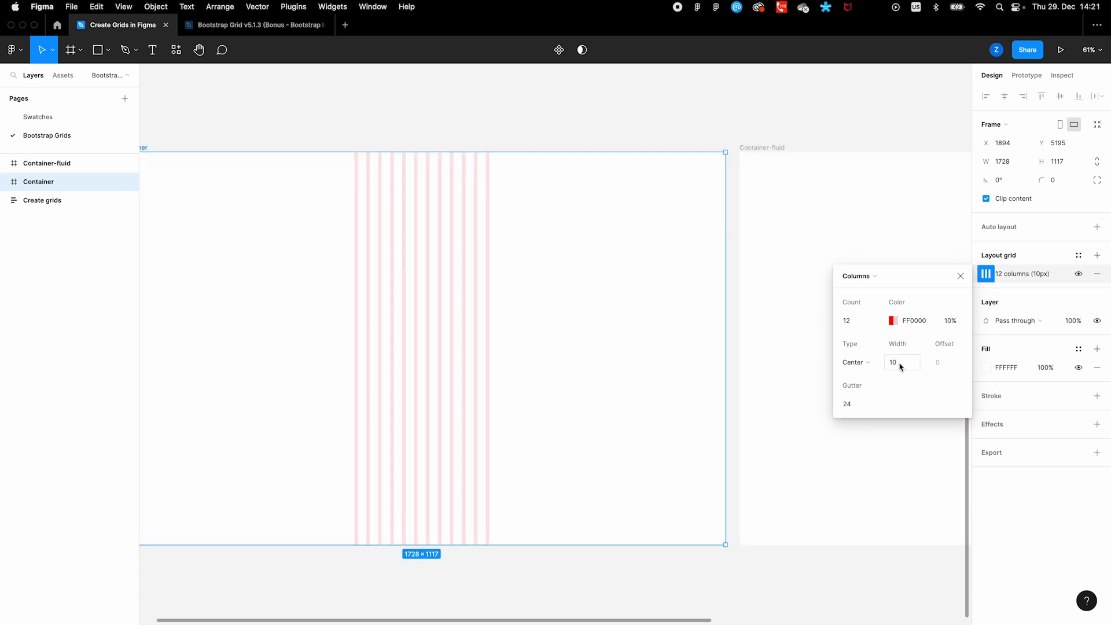
# Switch to Chrome and inspect the markup around the Projects heading in the Gutters page footer
pyautogui.hotkey('ctrl', 'Left')
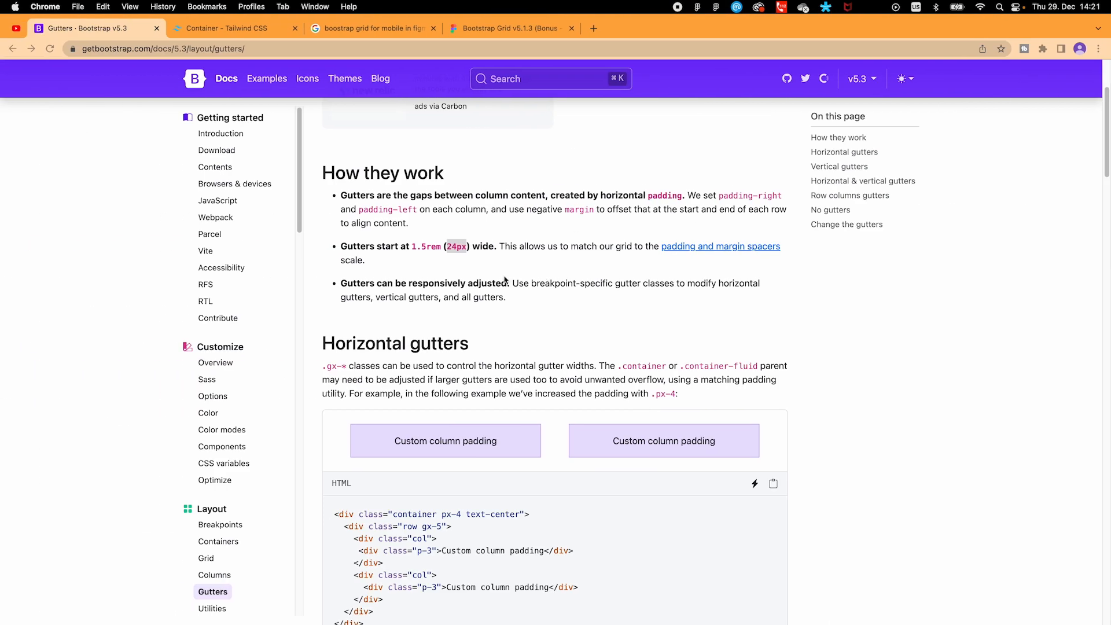
pyautogui.scroll(-15, 860, 354)
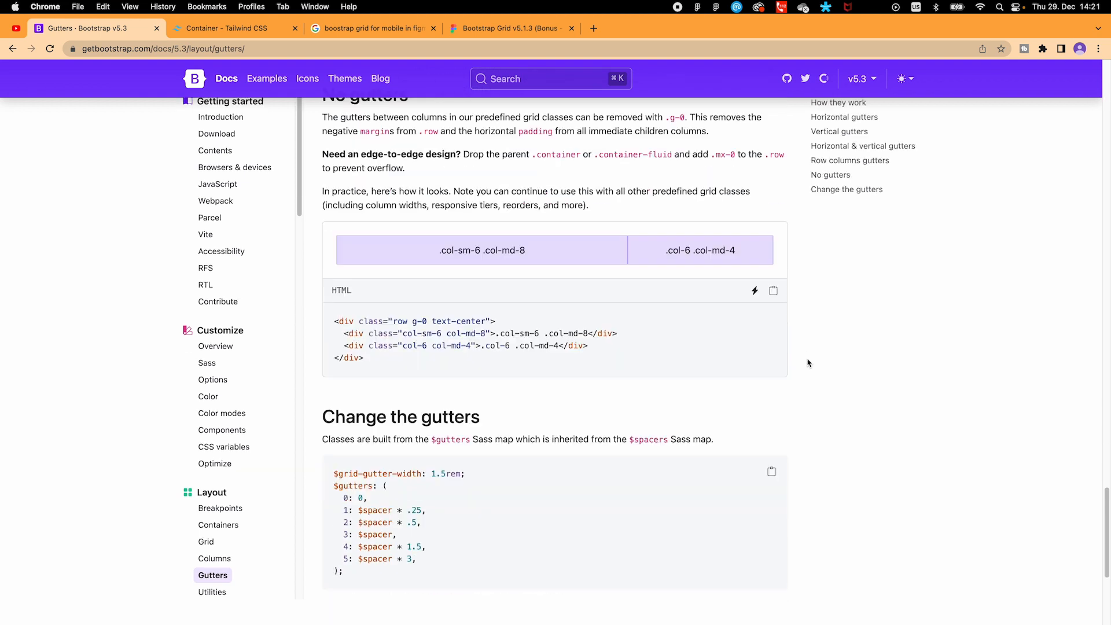
pyautogui.rightClick(699, 414)
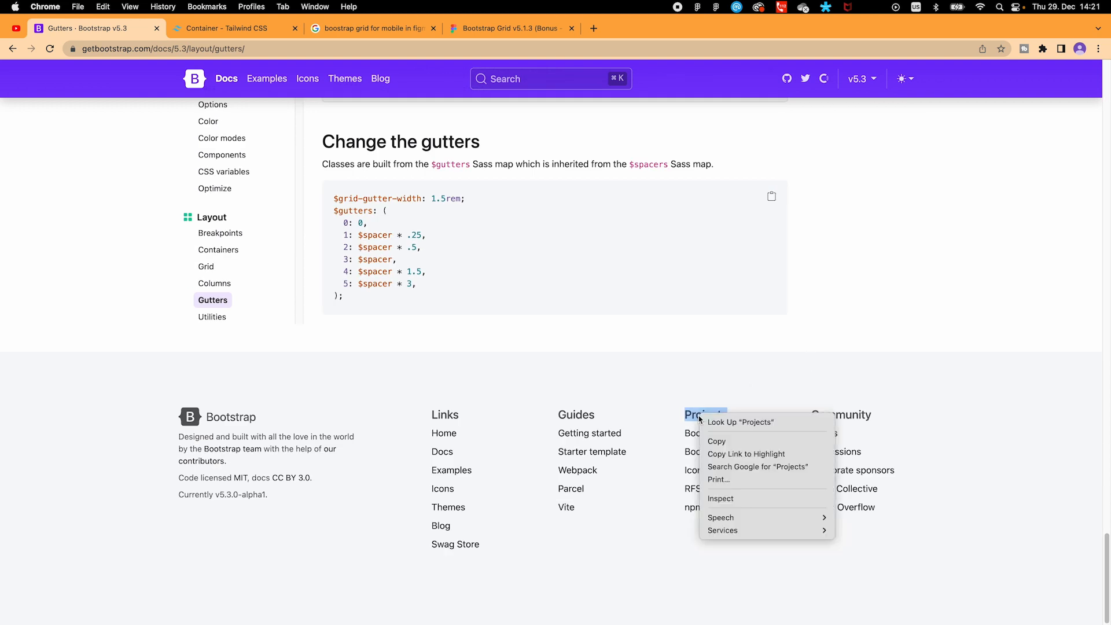
pyautogui.click(733, 501)
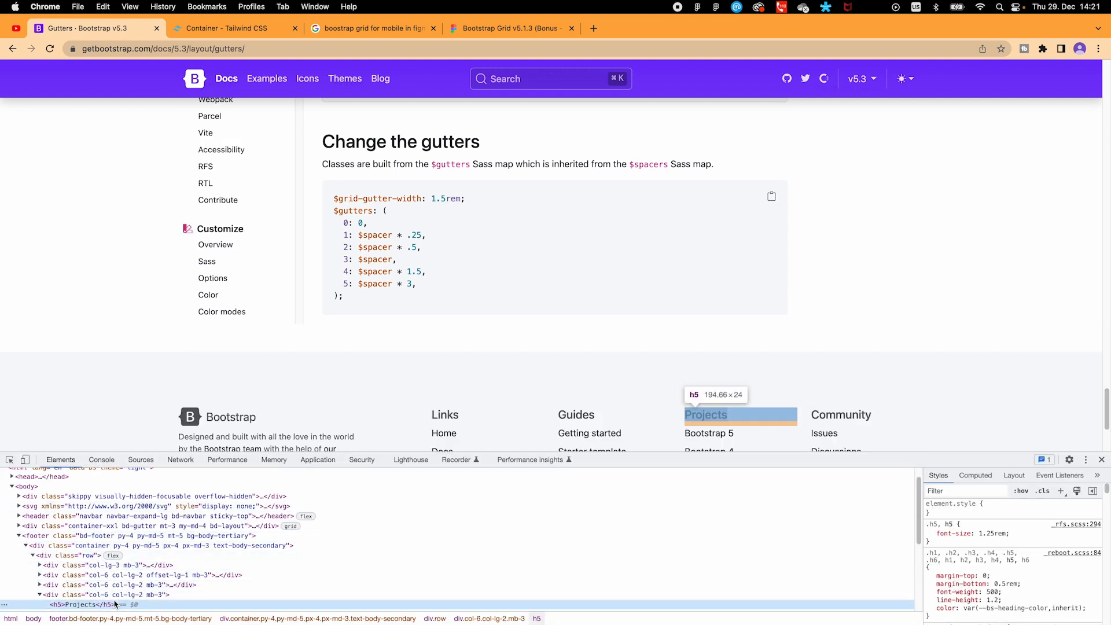
pyautogui.scroll(-2, 111, 582)
pyautogui.scroll(-2, 113, 581)
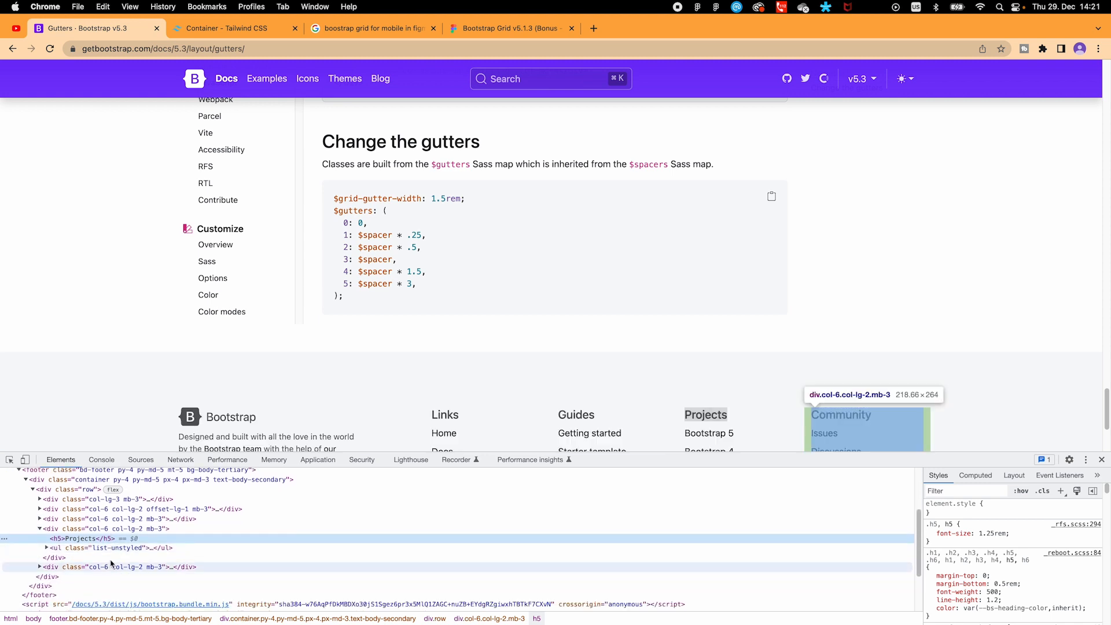
# Change the Projects column's classes to col-1 mb-3 in the page markup and examine its computed box size
pyautogui.doubleClick(114, 528)
pyautogui.click(111, 529)
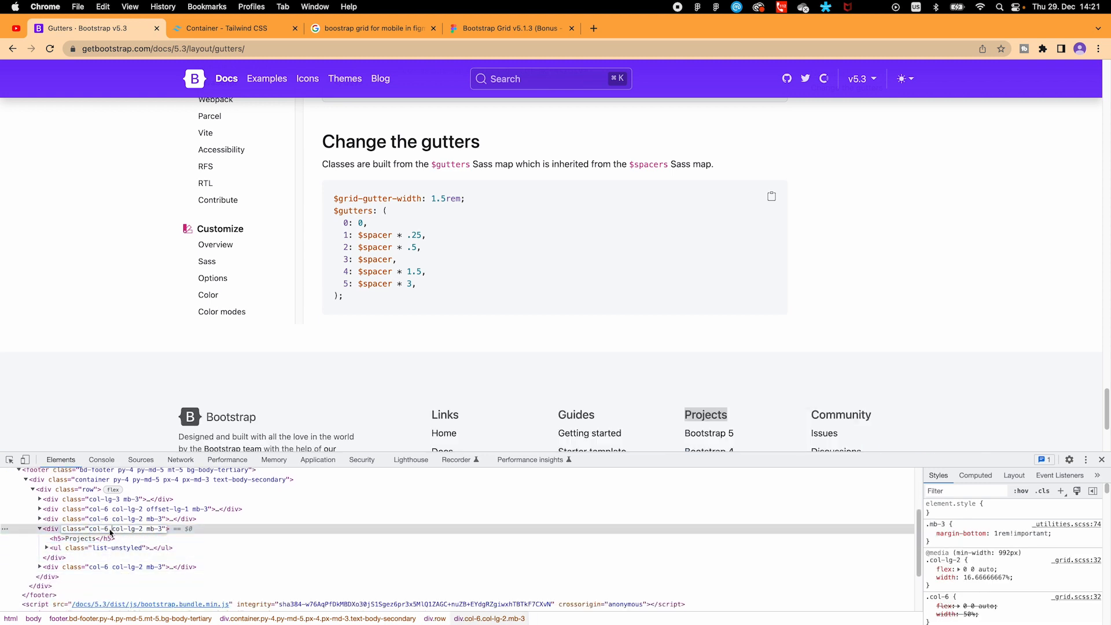
pyautogui.moveTo(105, 531); pyautogui.dragTo(145, 532)
pyautogui.press('BackSpace')
pyautogui.write('1')
pyautogui.press('Return')
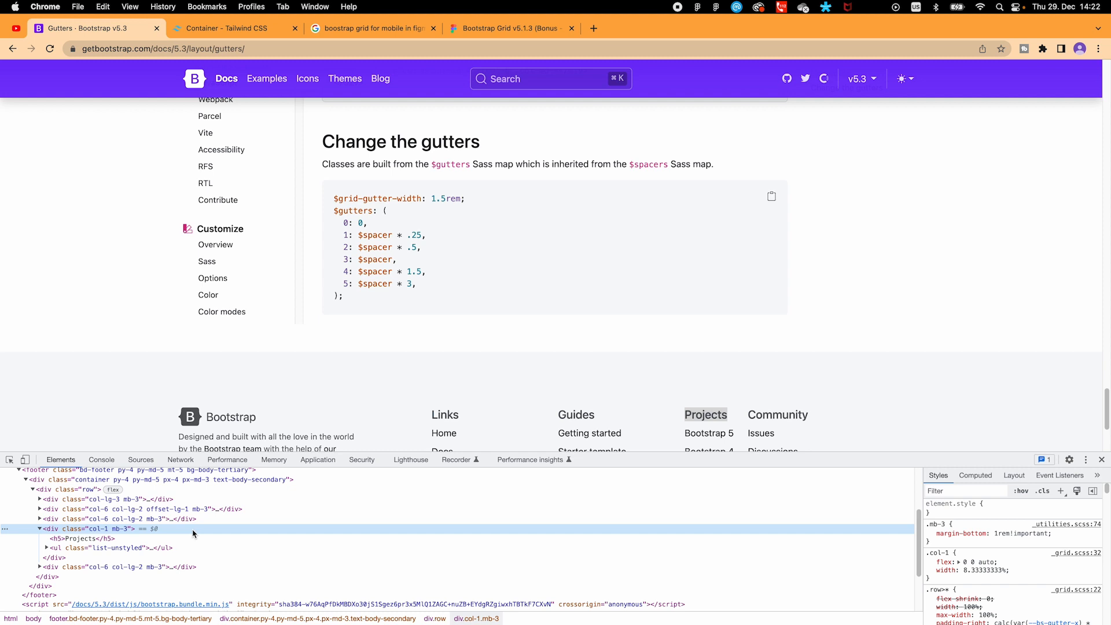
pyautogui.click(969, 479)
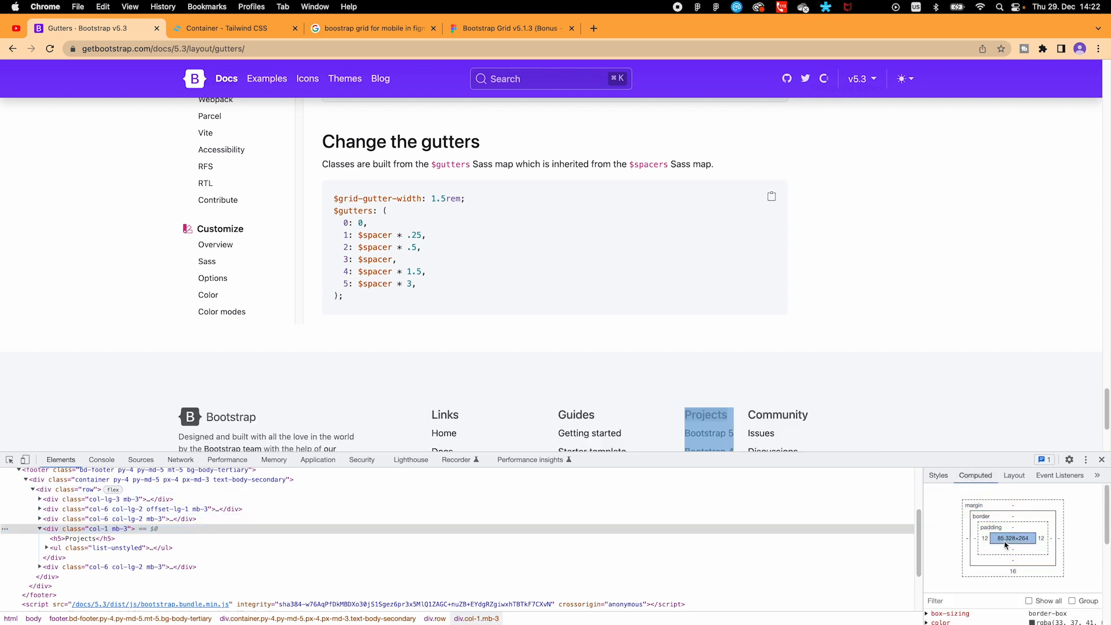
pyautogui.scroll(-3, 904, 445)
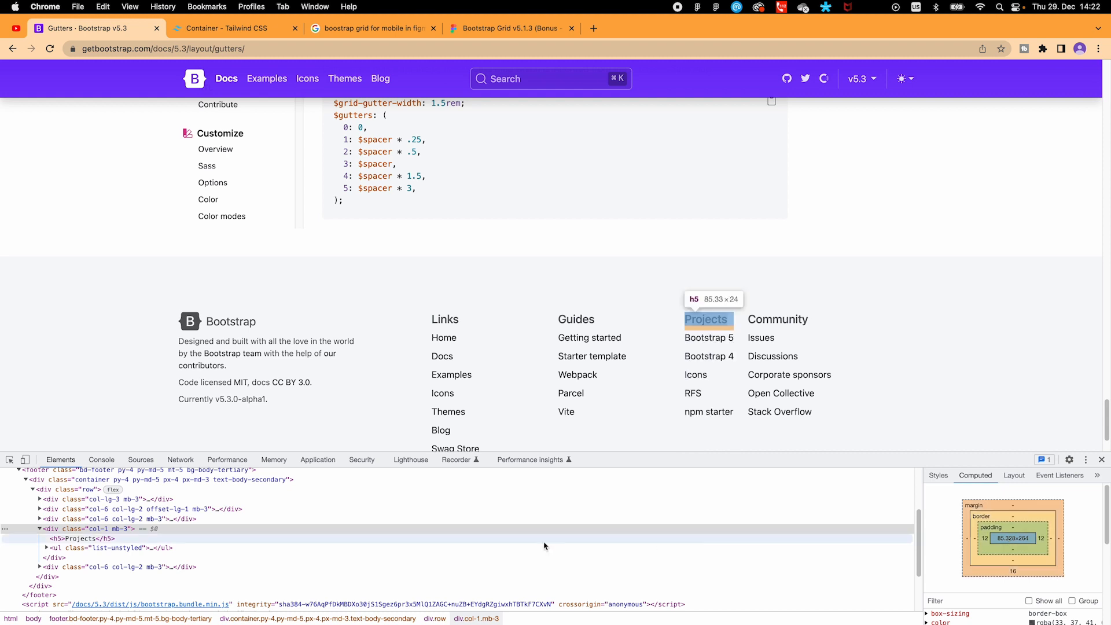
# Switch to Figma and set the column width of the Container frame's 12-column grid to 86
pyautogui.hotkey('ctrl', 'Right')
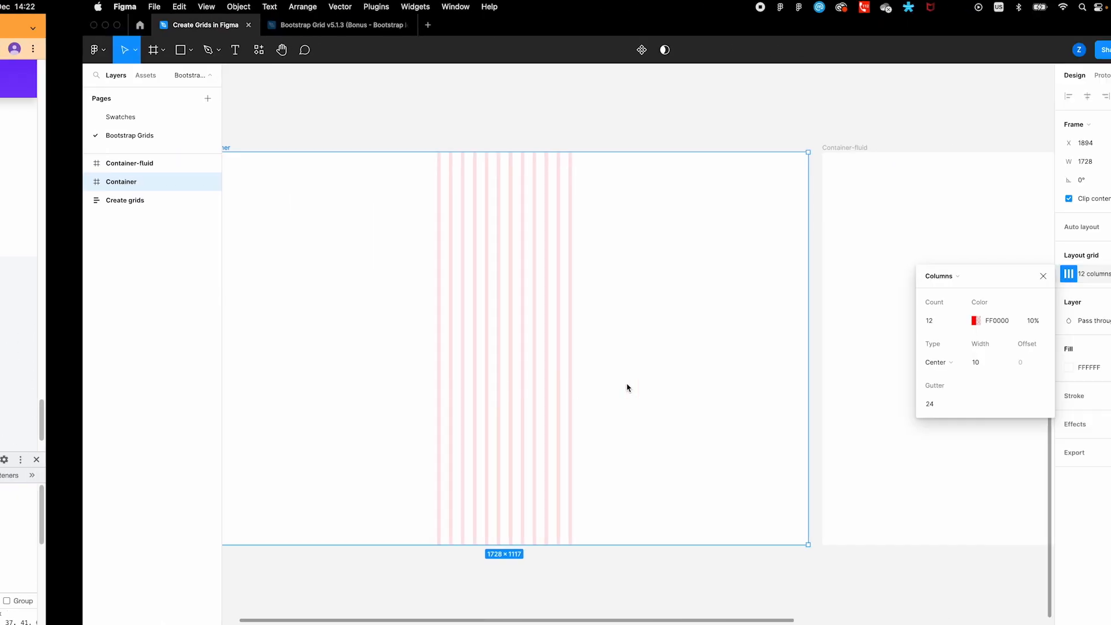
pyautogui.click(897, 362)
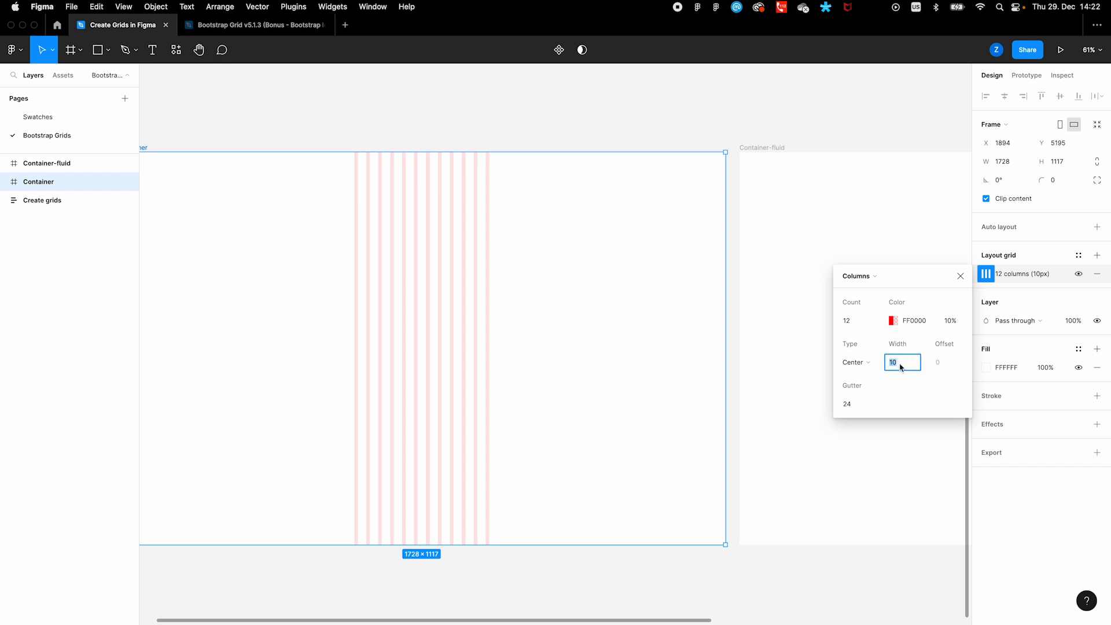
pyautogui.write('86')
pyautogui.press('Return')
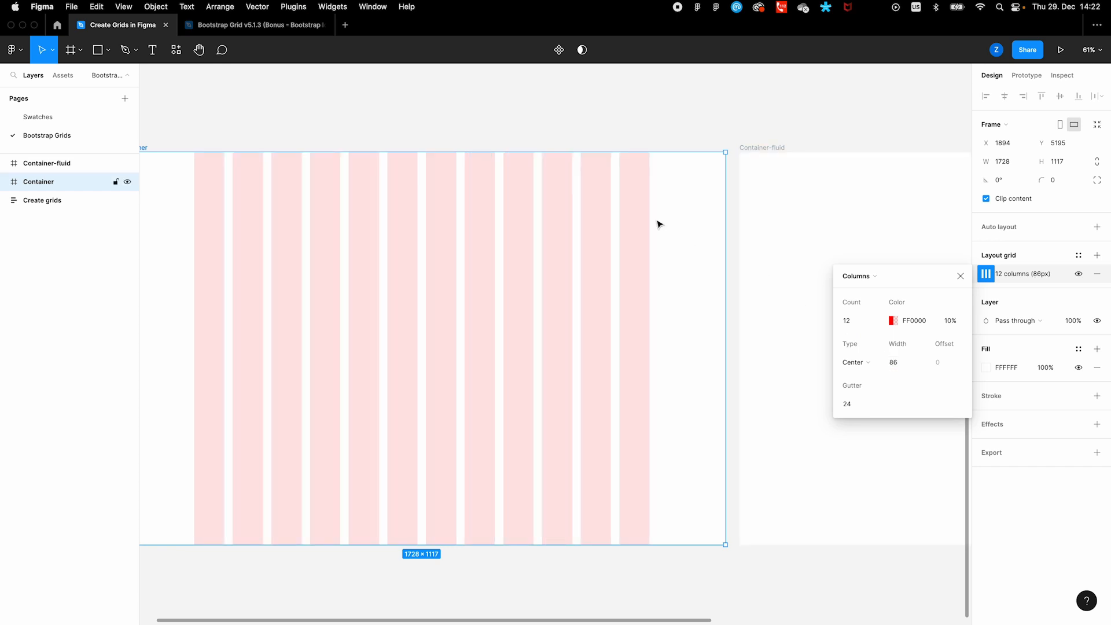
pyautogui.scroll(-3, 480, 424)
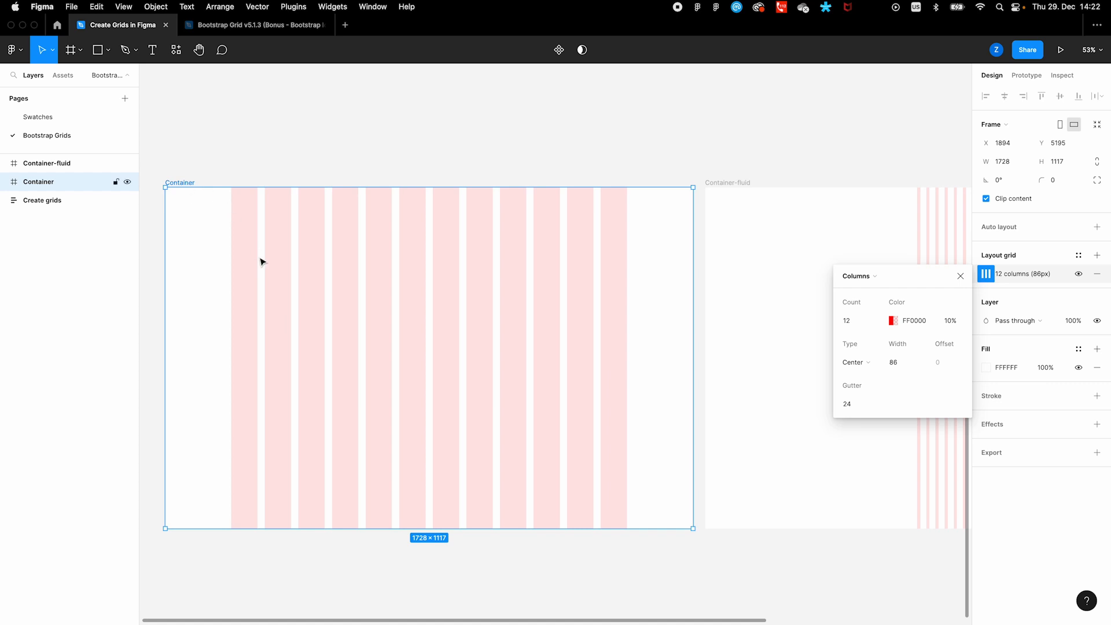
pyautogui.scroll(-2, 751, 374)
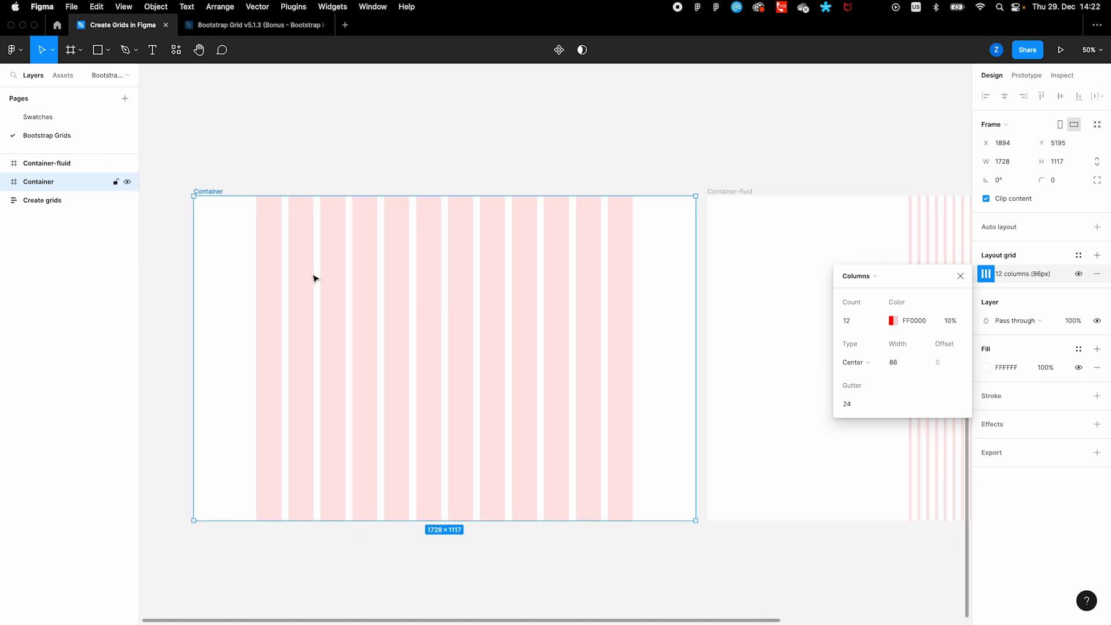
pyautogui.click(347, 181)
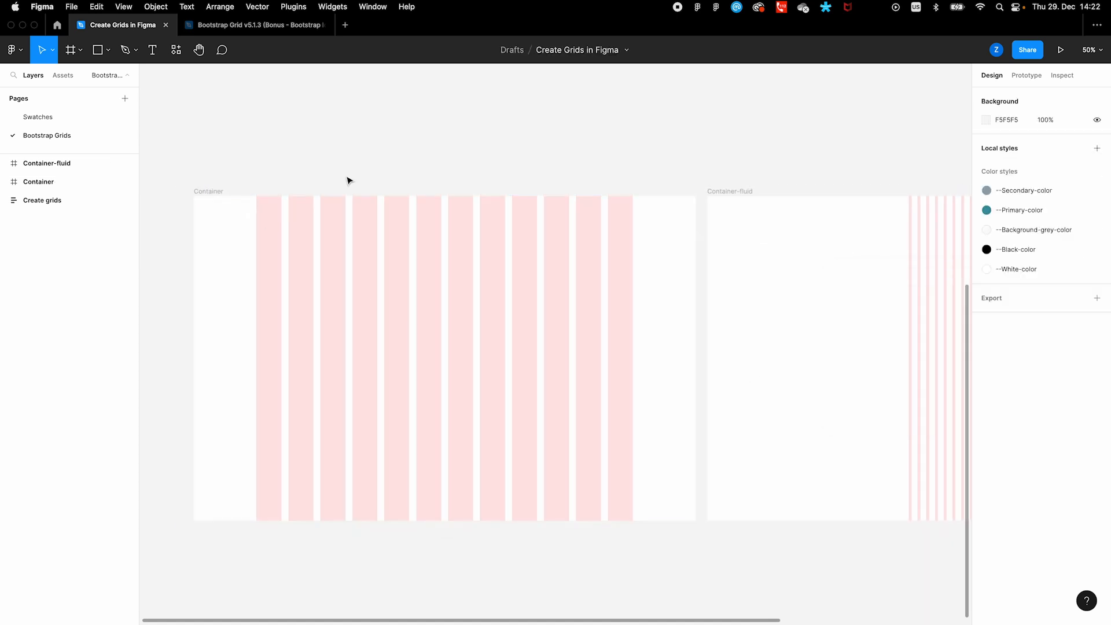
pyautogui.click(322, 282)
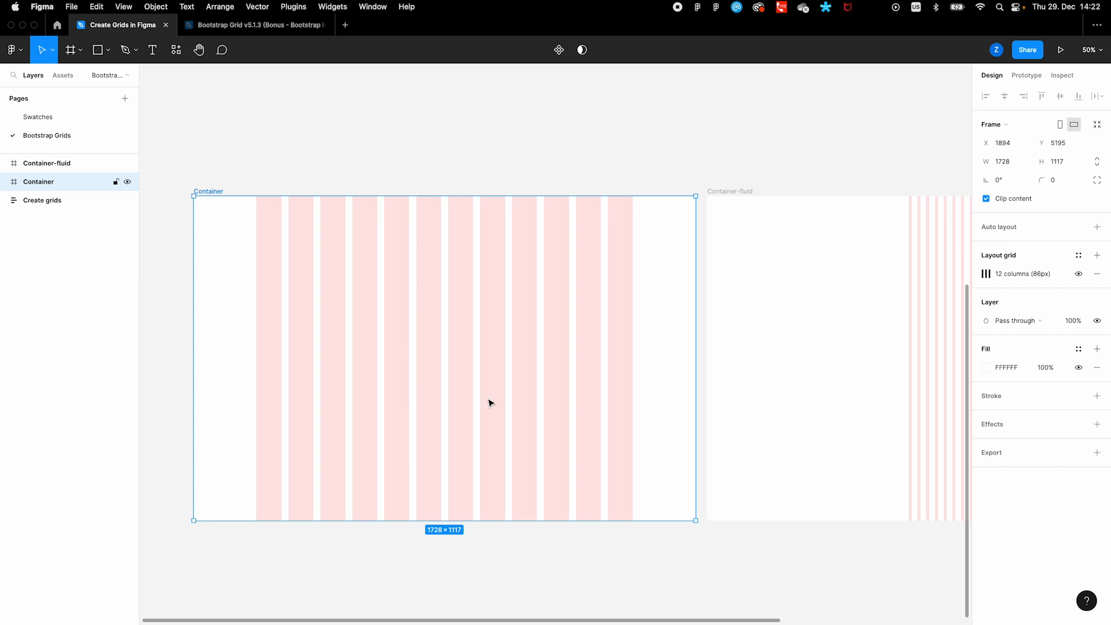
# Switch to Chrome, inspect the docs sidebar and select its enclosing container-xxl div to examine the computed box size
pyautogui.hotkey('ctrl', 'Left')
pyautogui.scroll(3, 236, 272)
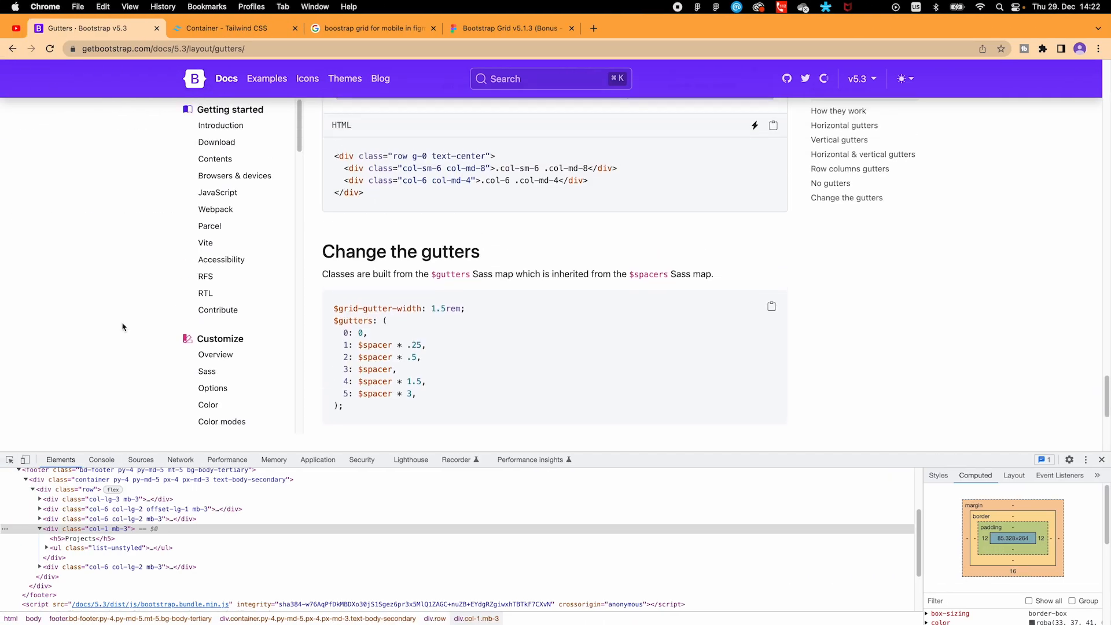
pyautogui.rightClick(193, 163)
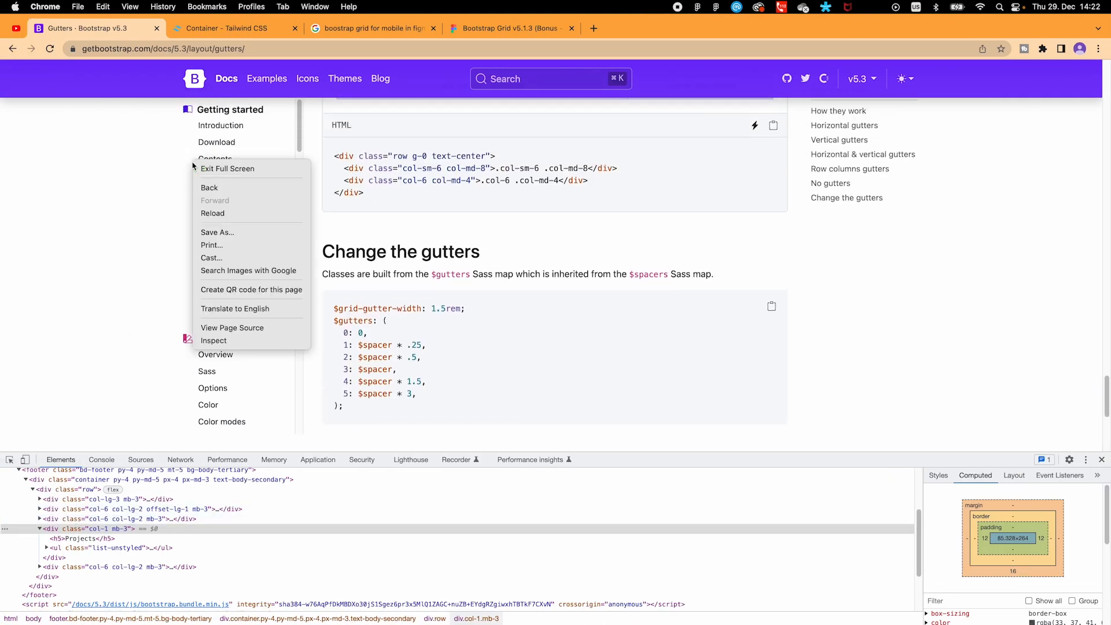
pyautogui.click(213, 341)
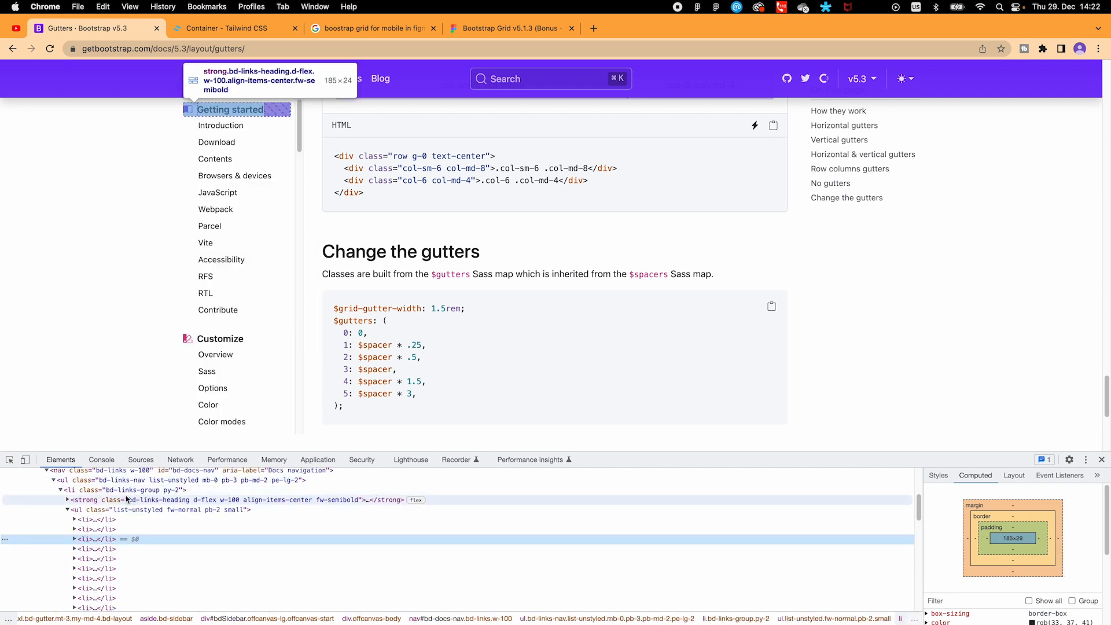
pyautogui.scroll(1, 120, 508)
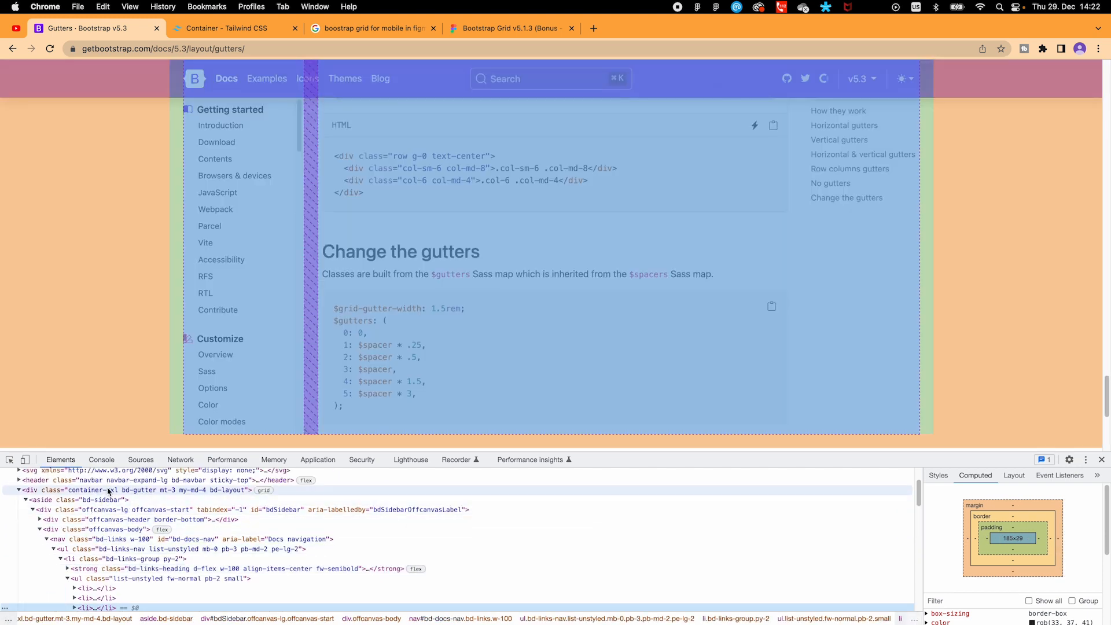
pyautogui.click(110, 490)
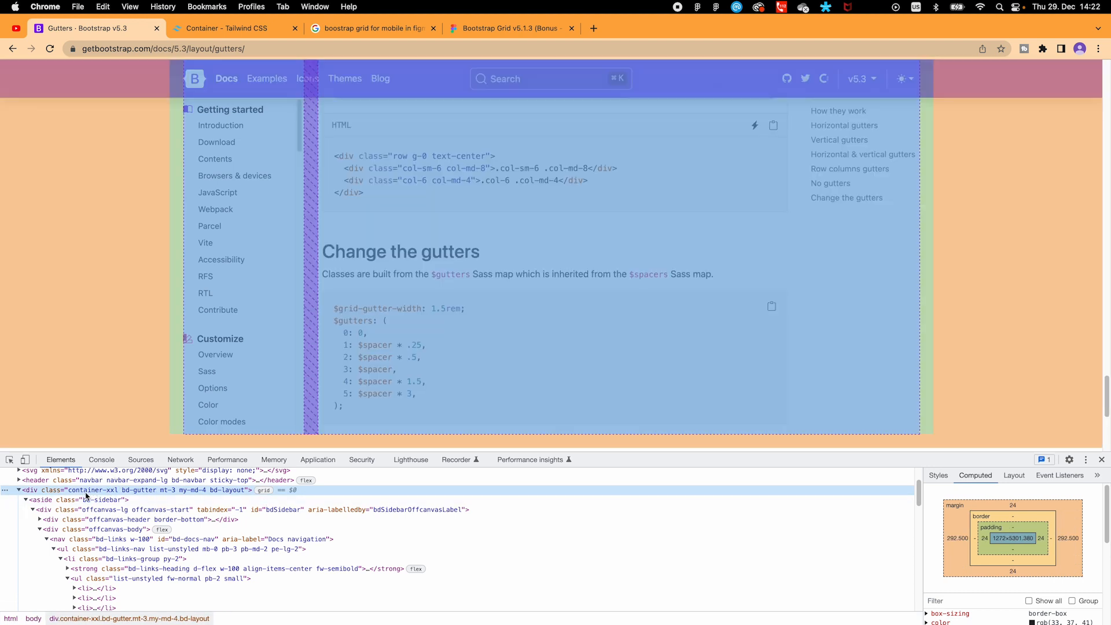
# Remove -xxl and bd-gutter from the container div's classes, leaving container mt-3 my-md-4 bd-layout
pyautogui.doubleClick(87, 491)
pyautogui.click(96, 491)
pyautogui.click(102, 491)
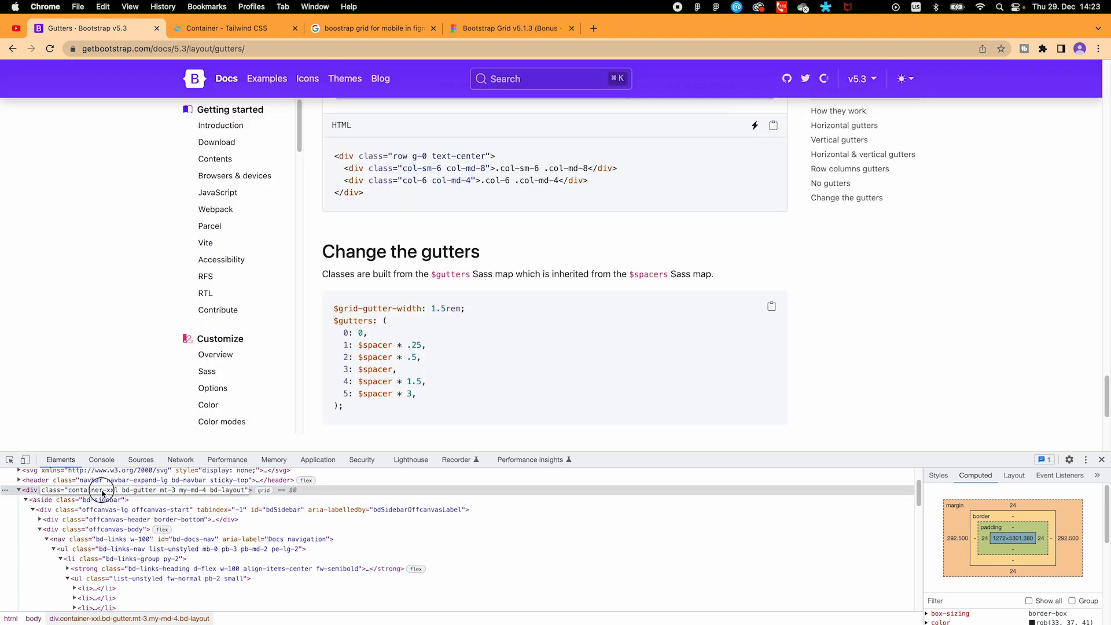
pyautogui.moveTo(103, 492); pyautogui.dragTo(158, 495)
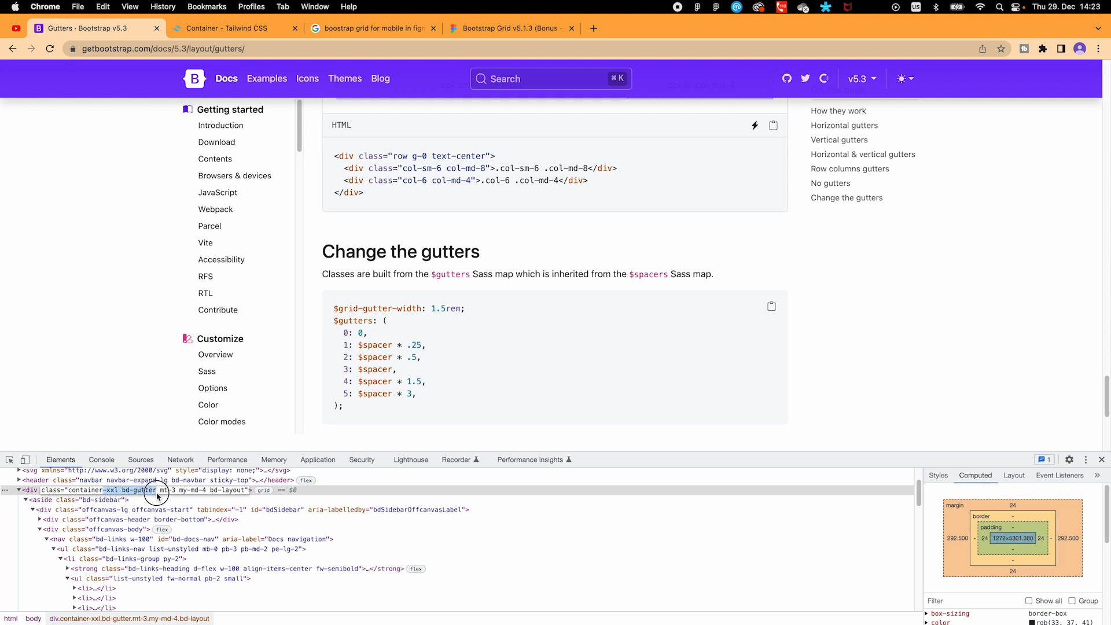
pyautogui.press('BackSpace')
pyautogui.press('Return')
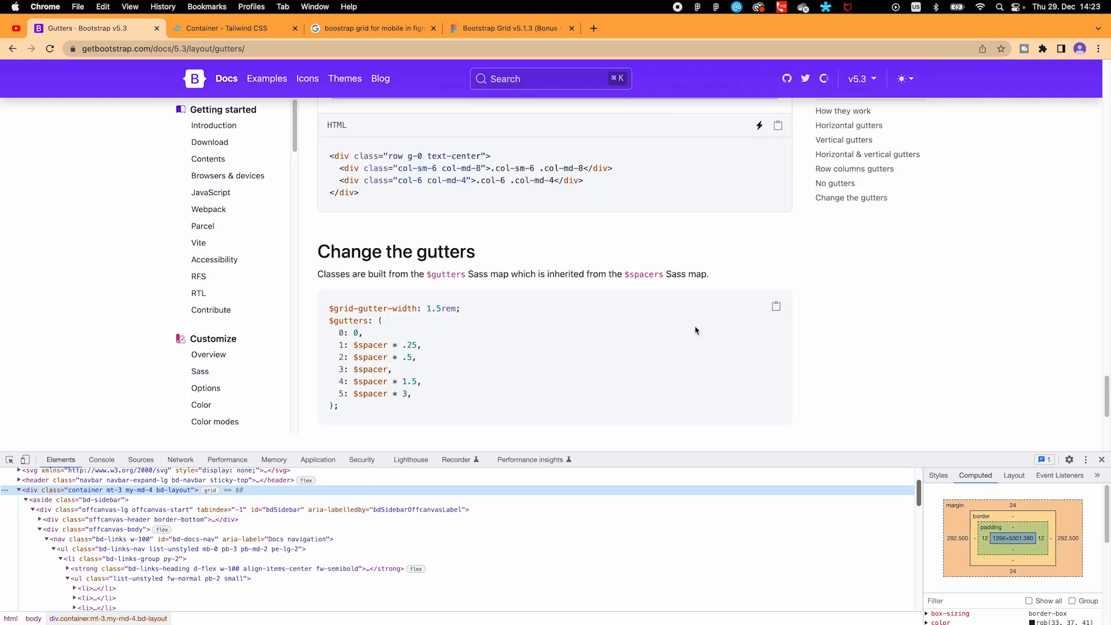
# Switch to Figma and add a second layout grid to the Container frame, set to Columns with a count of 2
pyautogui.press('super+Tab')
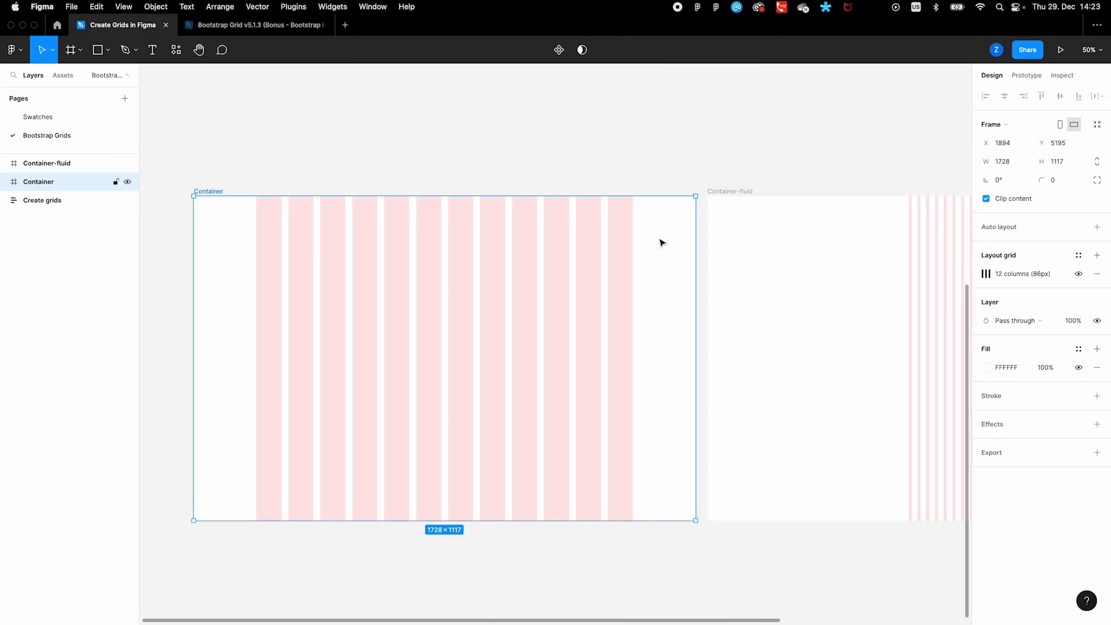
pyautogui.click(1097, 255)
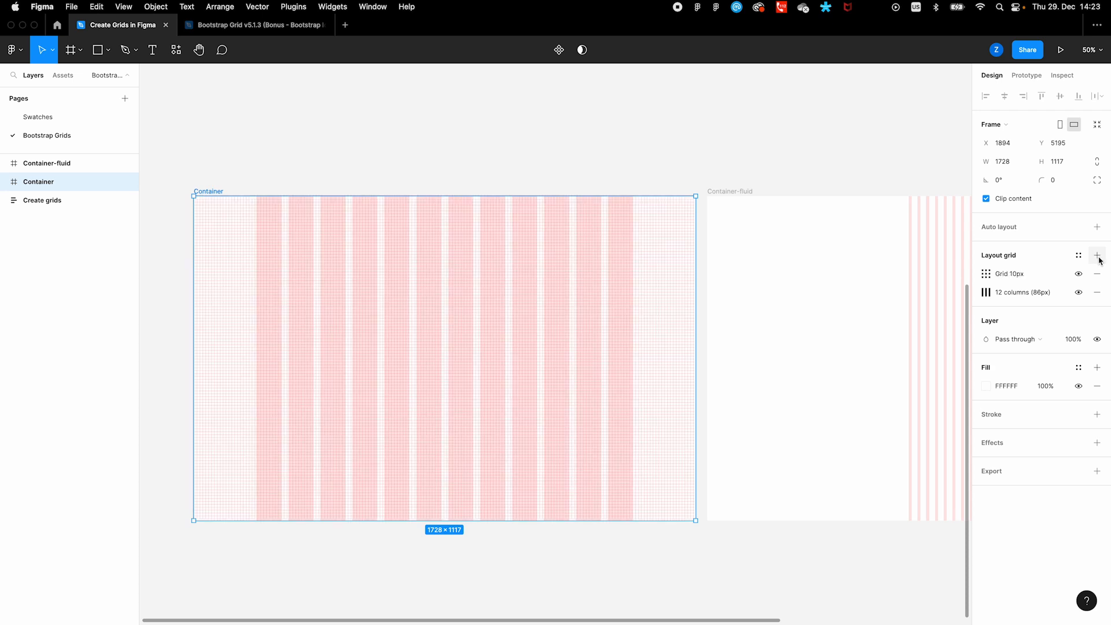
pyautogui.click(985, 273)
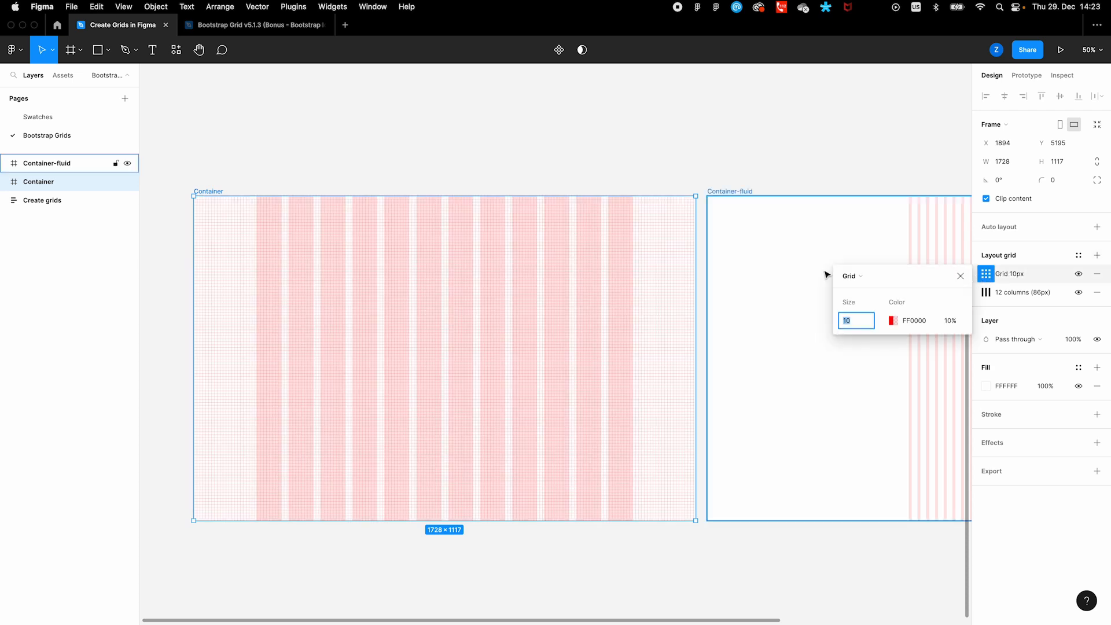
pyautogui.click(859, 276)
pyautogui.click(868, 294)
pyautogui.click(856, 322)
pyautogui.write('2')
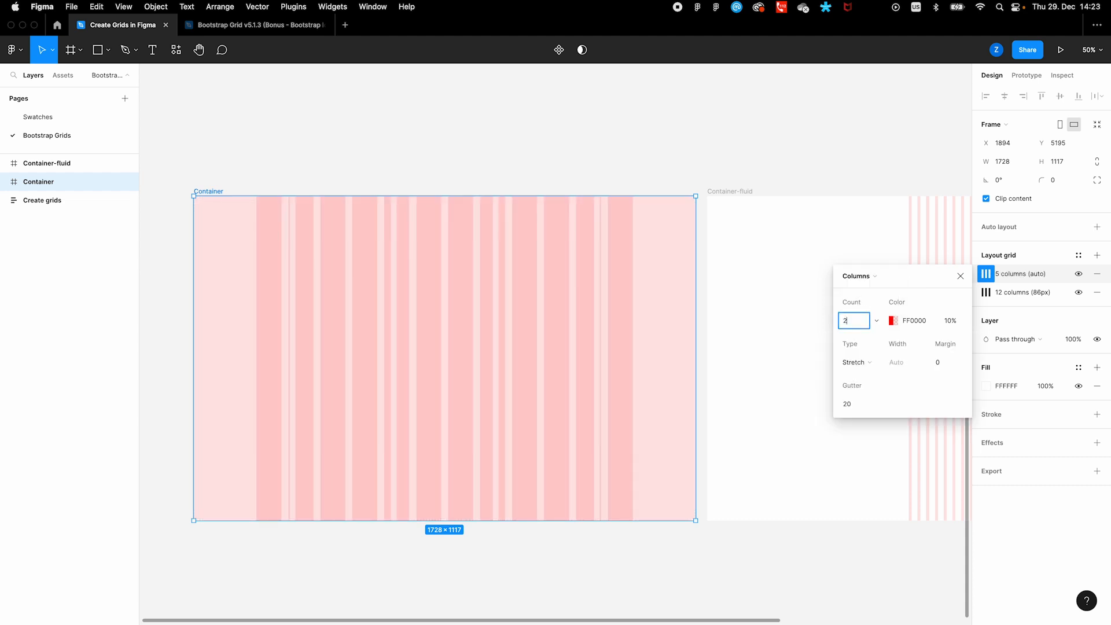
pyautogui.press('Return')
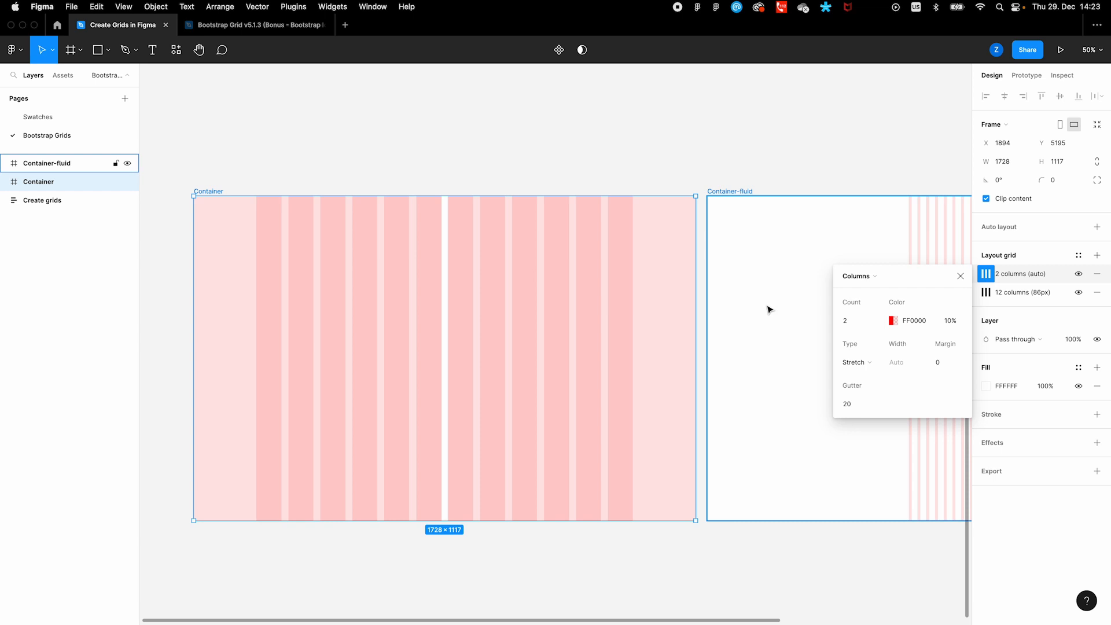
# Set the Container frame's two-column grid type to Center and its colour opacity to 15%
pyautogui.click(869, 364)
pyautogui.click(871, 353)
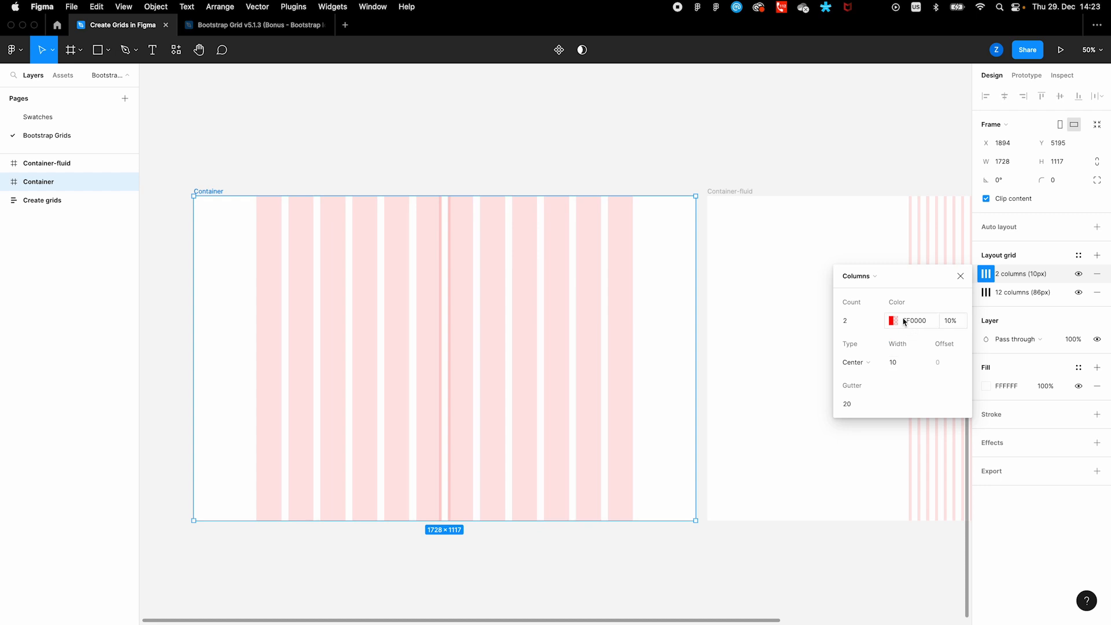
pyautogui.click(949, 326)
pyautogui.press('Up')
# Check the container's content width in Chrome's computed box model and set the Container frame's two-column grid gutter to 1296 in Figma
pyautogui.click(852, 404)
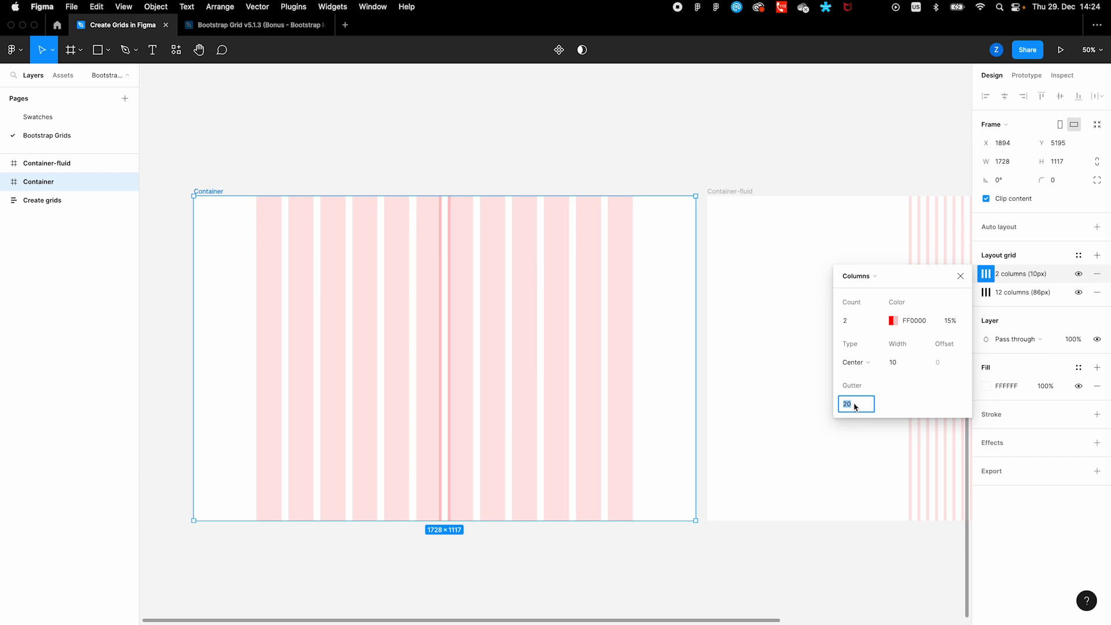
pyautogui.hotkey('ctrl', 'Left')
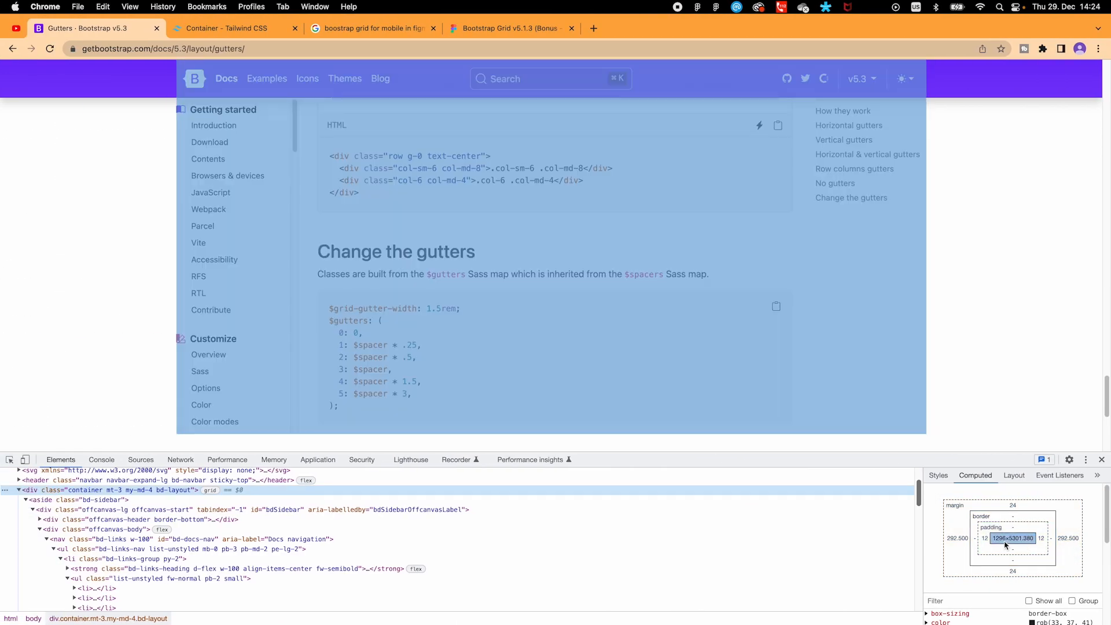
pyautogui.hotkey('ctrl', 'Right')
pyautogui.click(850, 405)
pyautogui.press('BackSpace')
pyautogui.press('BackSpace')
pyautogui.write('12')
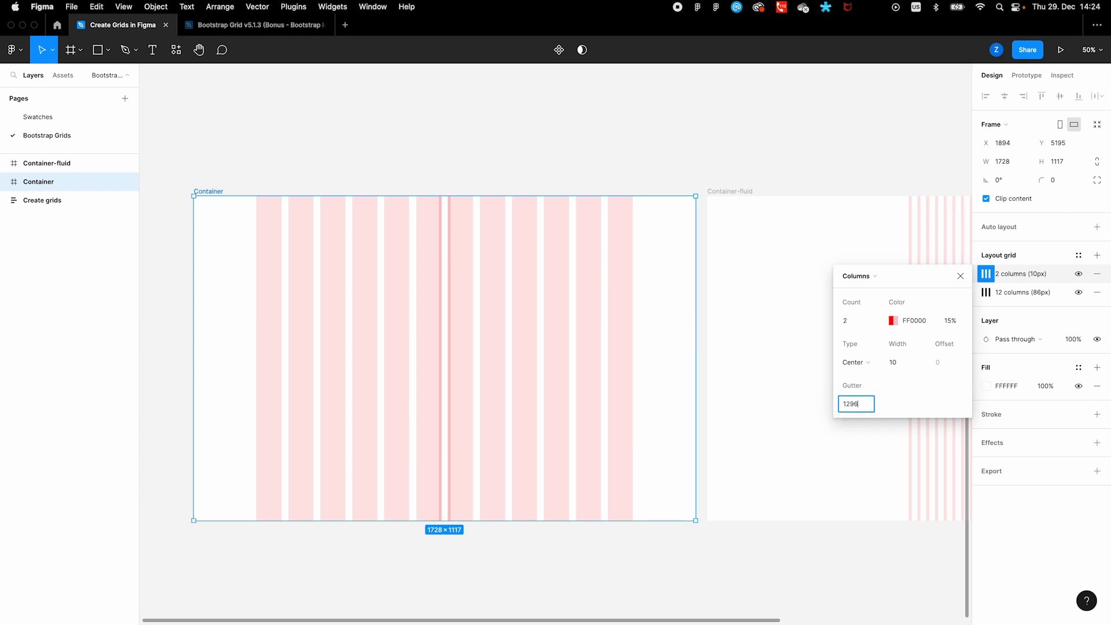
pyautogui.write('96')
# Set the two-column grid's column width to 12, close its settings and deselect the Container frame
pyautogui.click(903, 362)
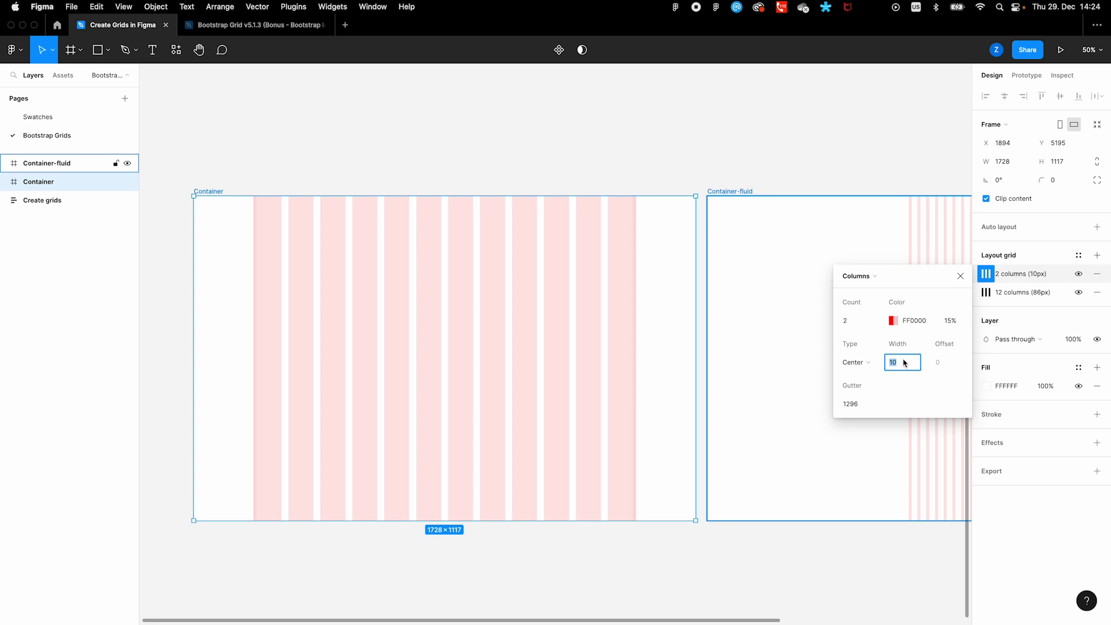
pyautogui.write('12')
pyautogui.press('Return')
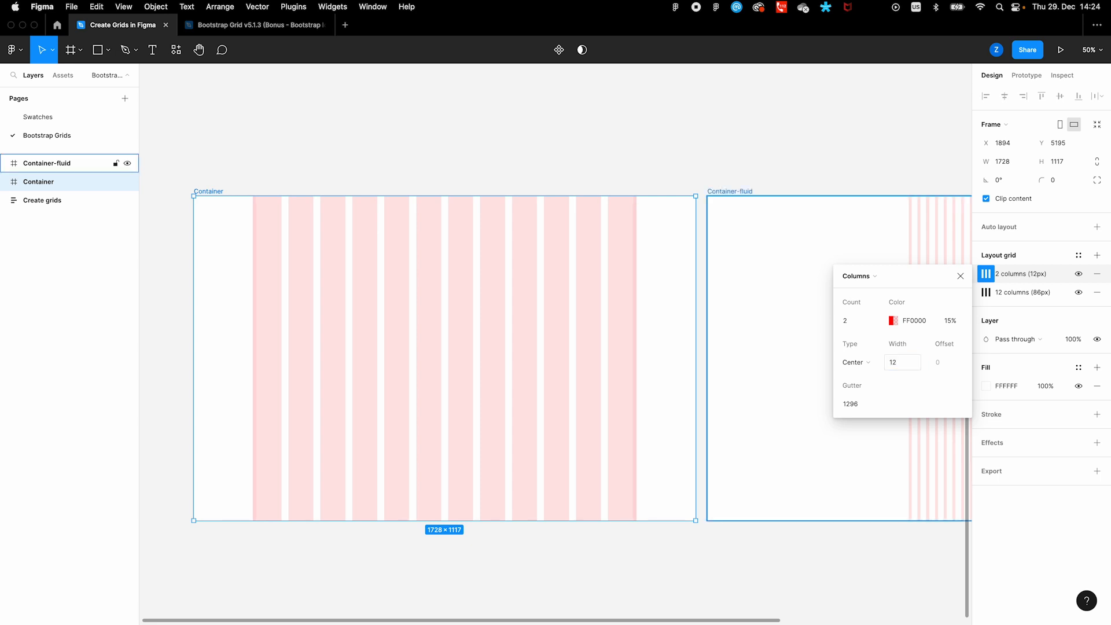
pyautogui.click(957, 281)
pyautogui.click(476, 150)
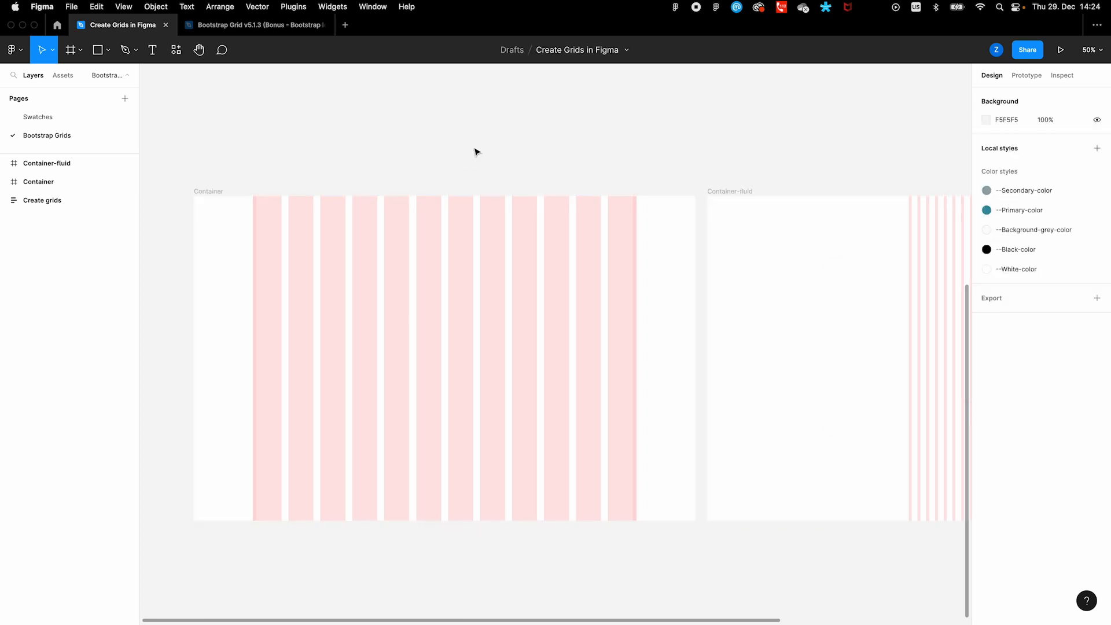
# Add a third layout grid to the Container frame and change its kind to Rows
pyautogui.click(378, 256)
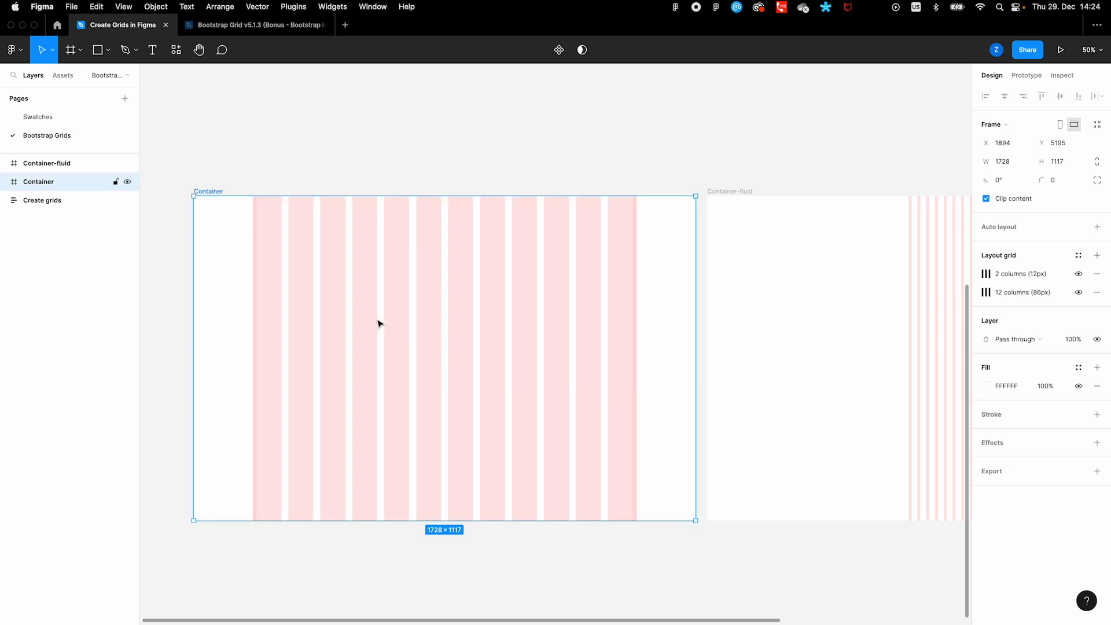
pyautogui.scroll(-2, 378, 324)
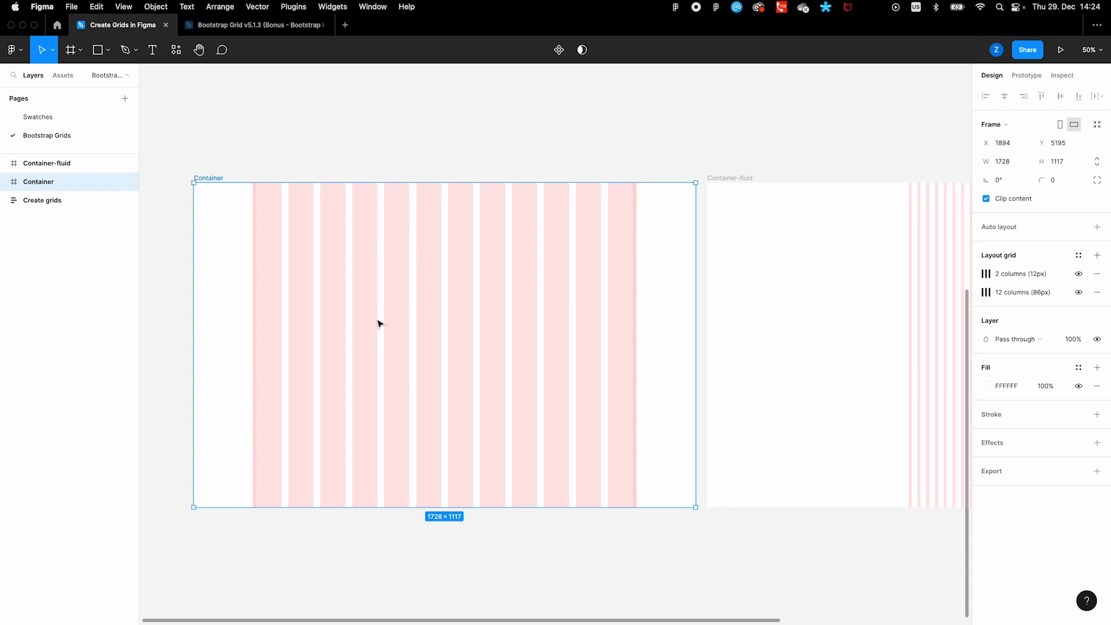
pyautogui.scroll(1, 378, 323)
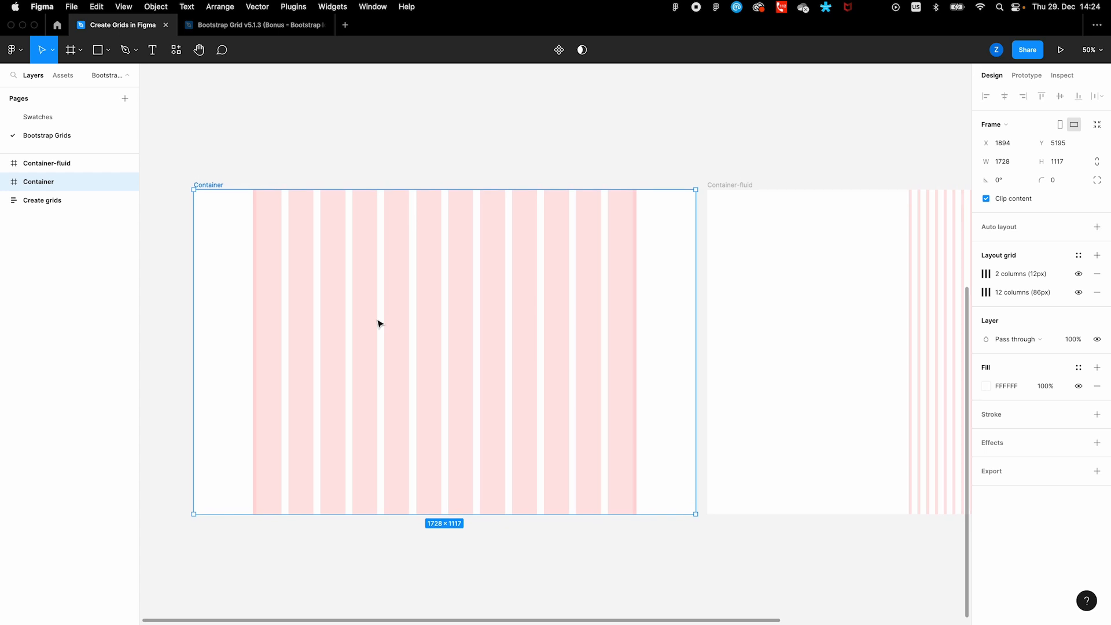
pyautogui.scroll(3, 378, 324)
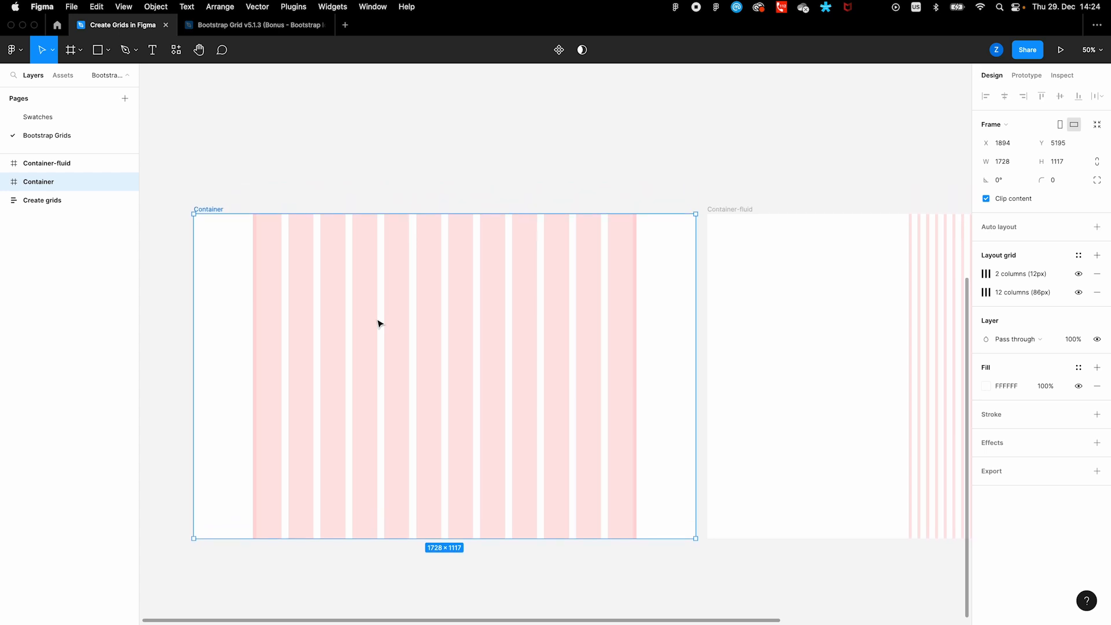
pyautogui.scroll(-2, 378, 323)
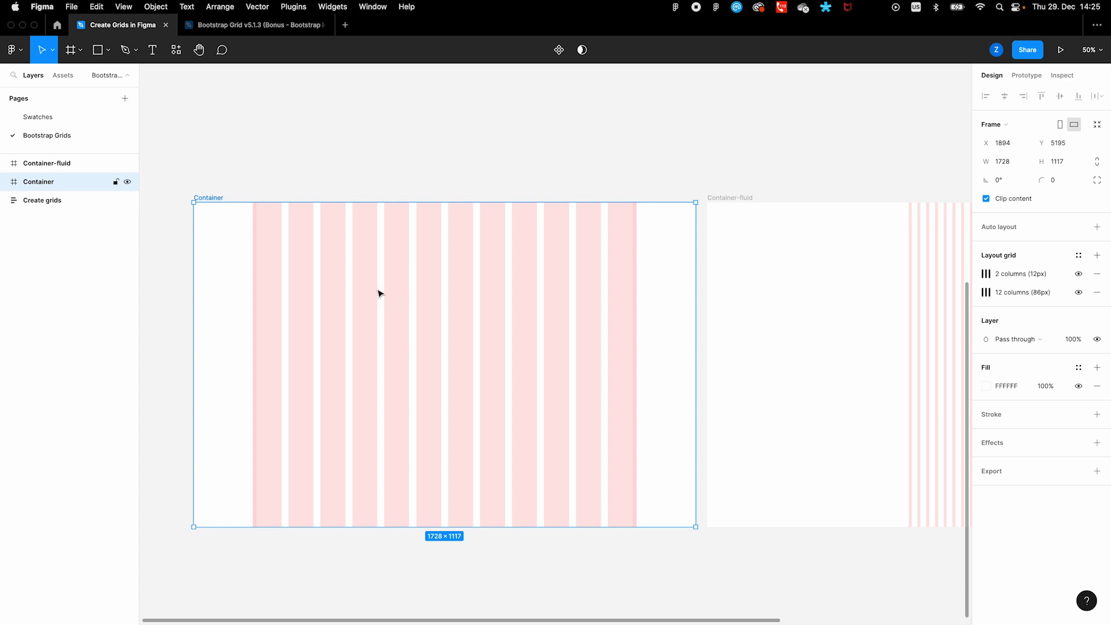
pyautogui.click(1097, 255)
pyautogui.click(985, 276)
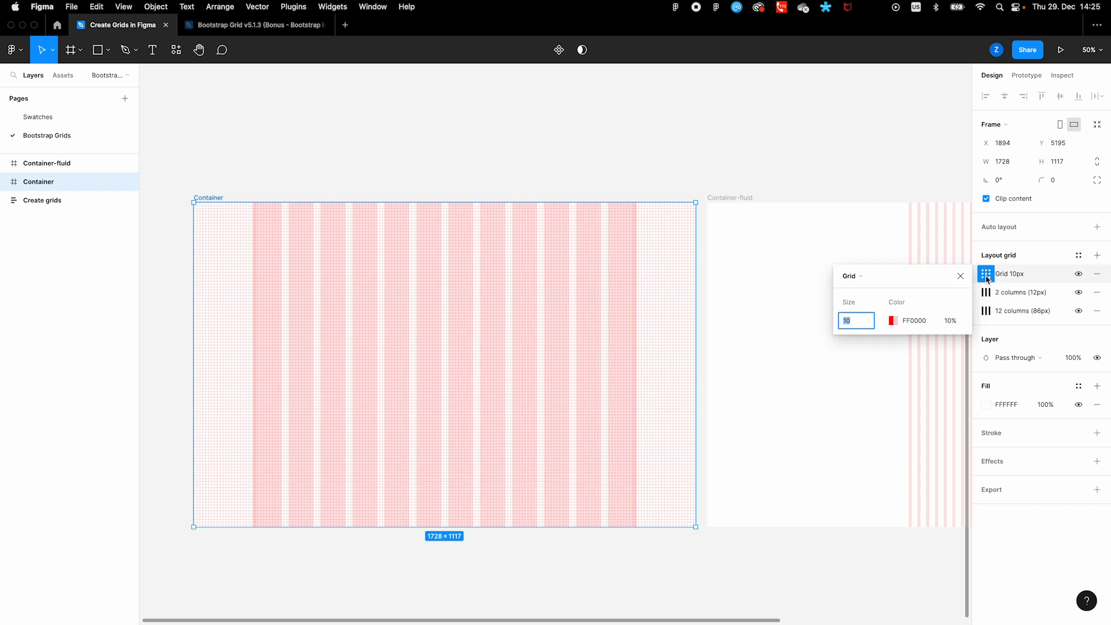
pyautogui.click(867, 278)
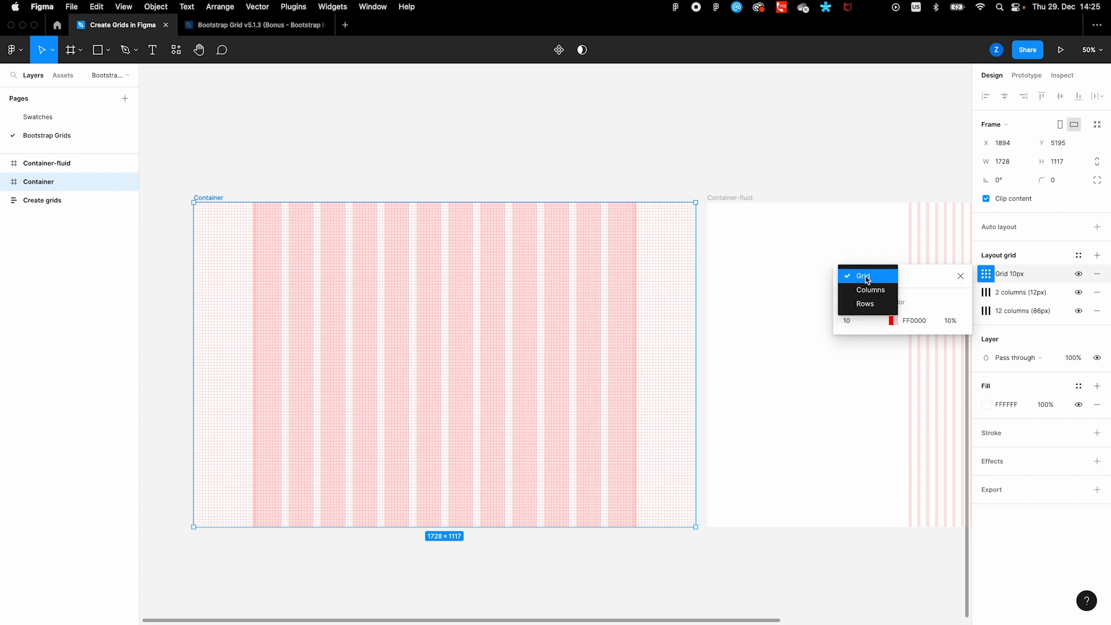
pyautogui.click(868, 303)
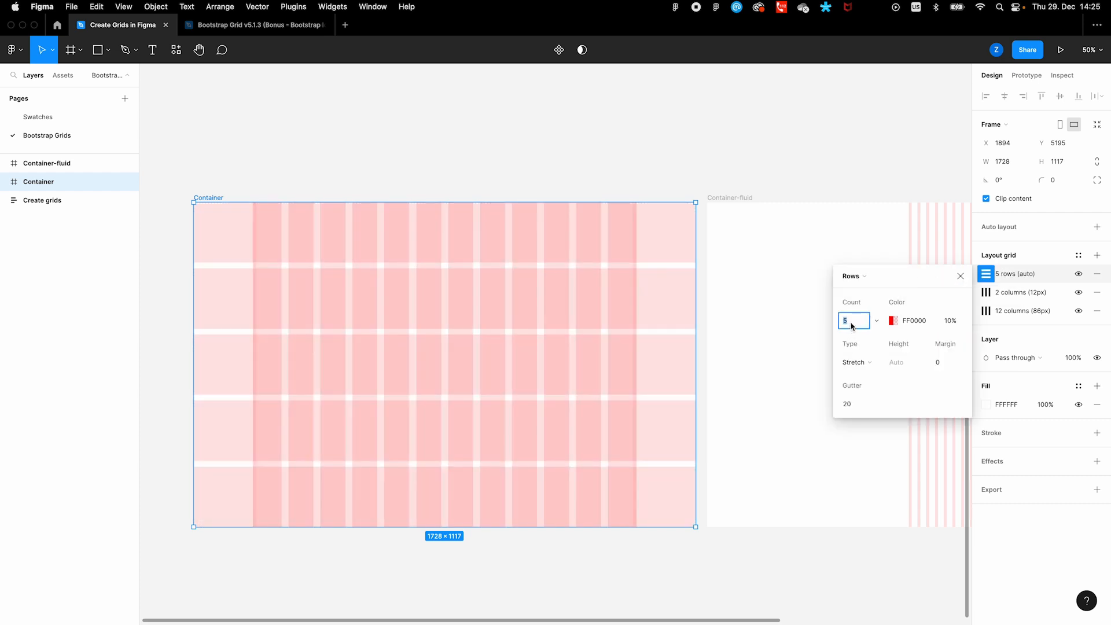
# Set the Container frame's rows grid to an Auto count with the Center type
pyautogui.click(876, 321)
pyautogui.click(881, 247)
pyautogui.click(860, 364)
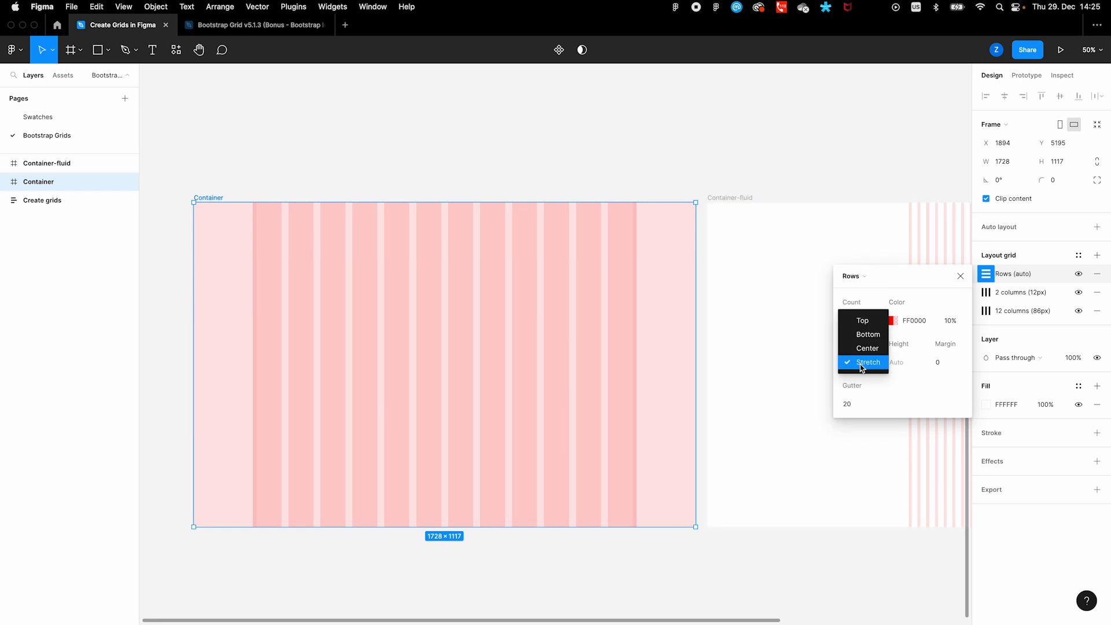
pyautogui.click(875, 350)
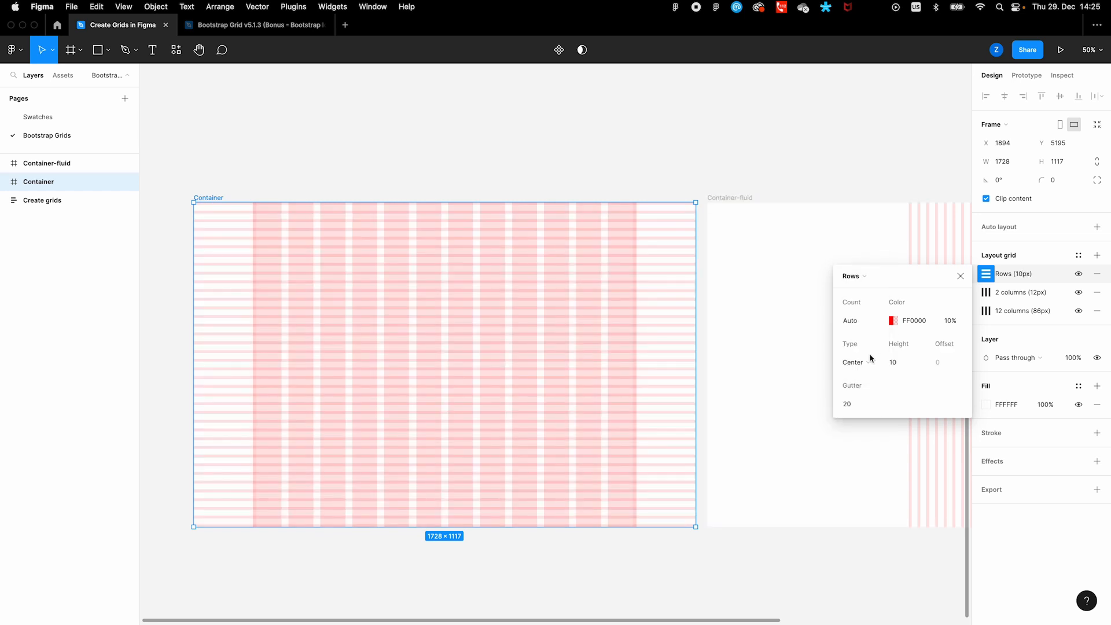
# Set the rows grid's gutter to 4 and its row height to 4
pyautogui.click(856, 406)
pyautogui.moveTo(853, 407); pyautogui.dragTo(836, 407)
pyautogui.write('4')
pyautogui.press('Return')
pyautogui.click(897, 366)
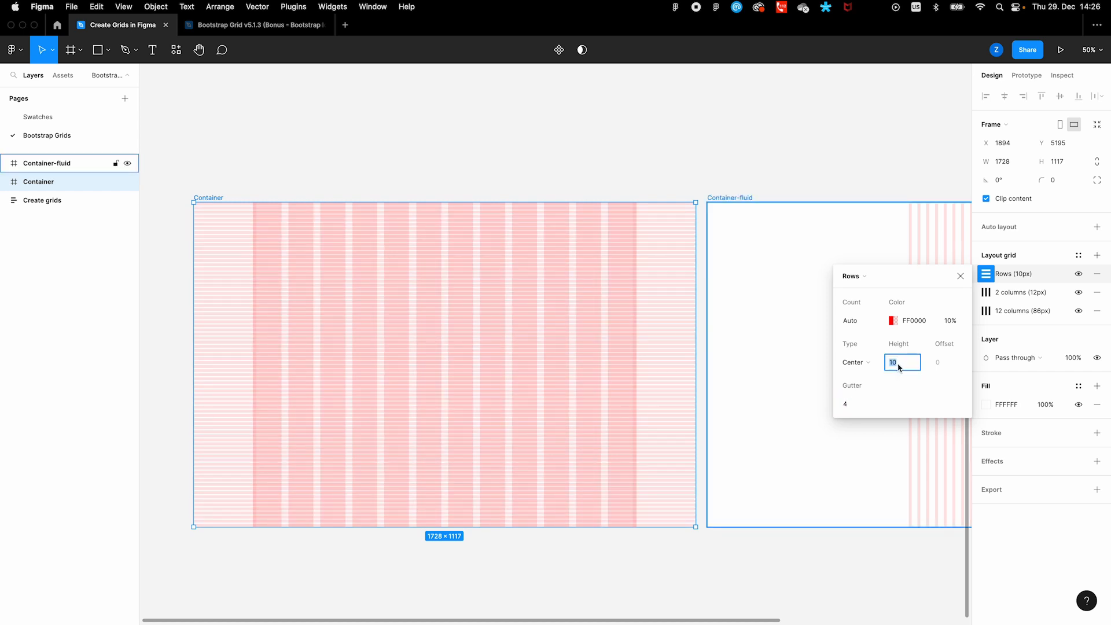
pyautogui.write('4')
pyautogui.press('Return')
# Change the rows grid's colour to EFEFEF and close the grid settings
pyautogui.click(914, 321)
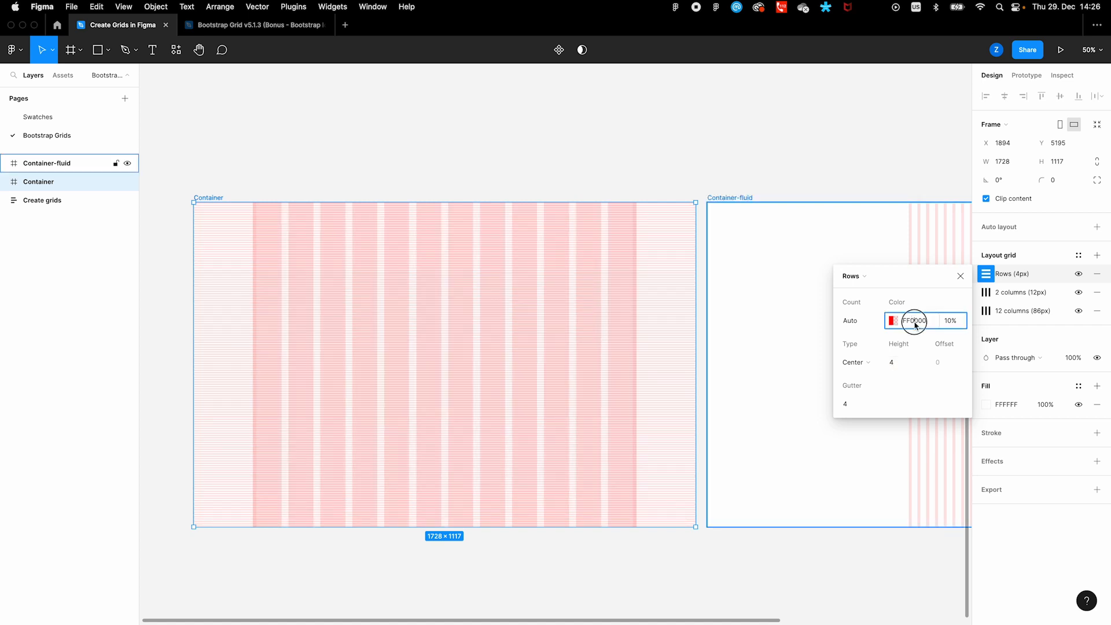
pyautogui.write('efefef')
pyautogui.press('Return')
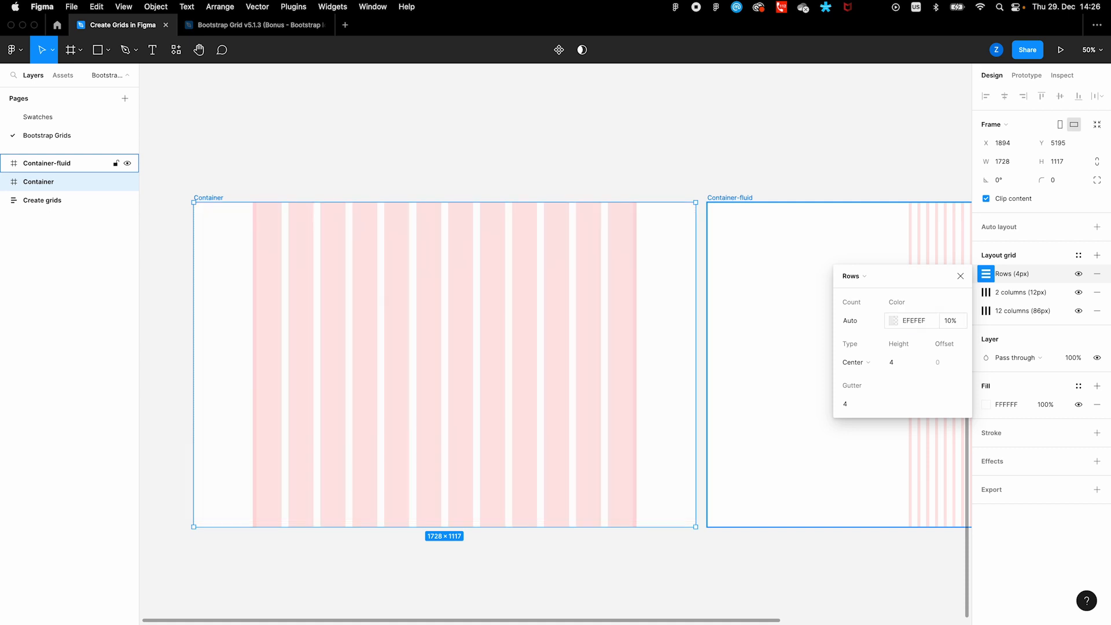
pyautogui.click(961, 277)
# Draw a rectangle about 1295 × 72 along the Container frame's top edge, spanning the 12 columns between the container guides
pyautogui.scroll(5, 293, 172)
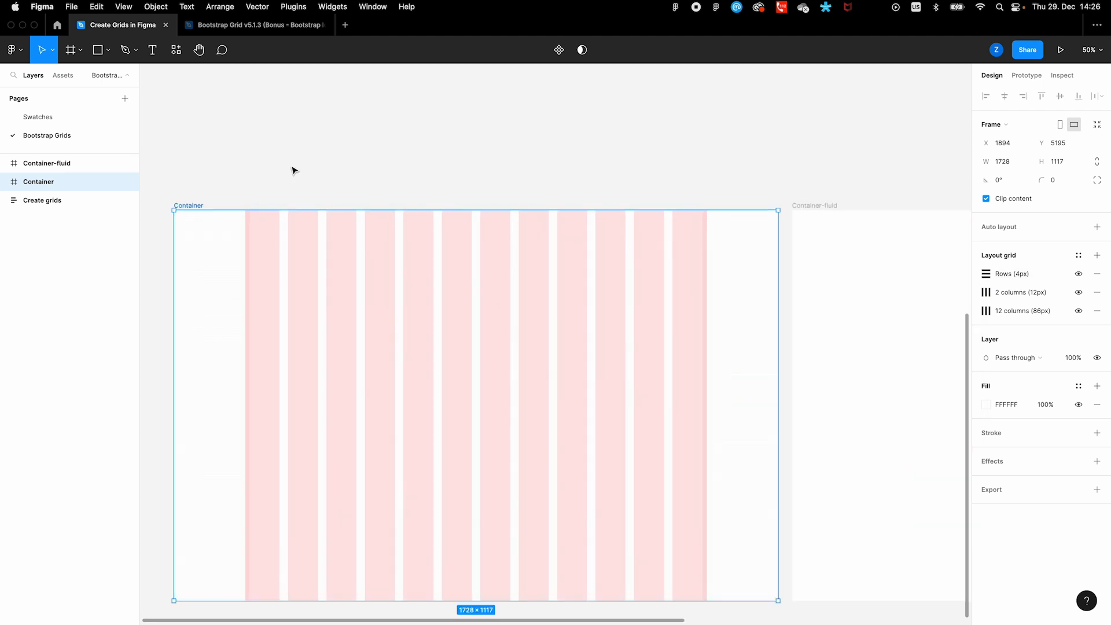
pyautogui.scroll(2, 333, 184)
pyautogui.scroll(-3, 334, 181)
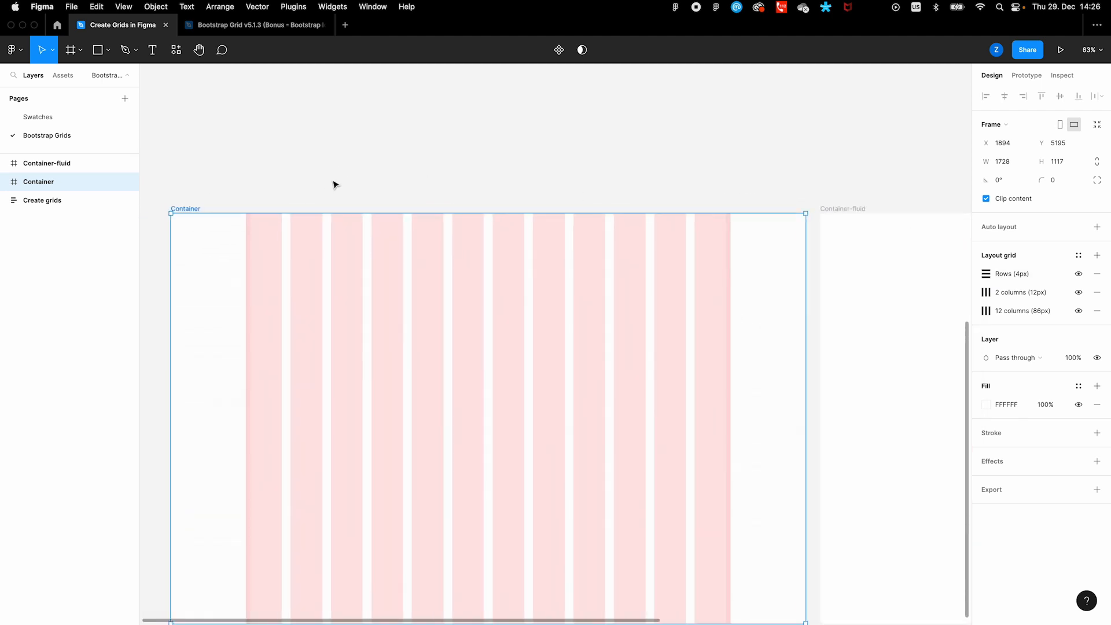
pyautogui.click(97, 49)
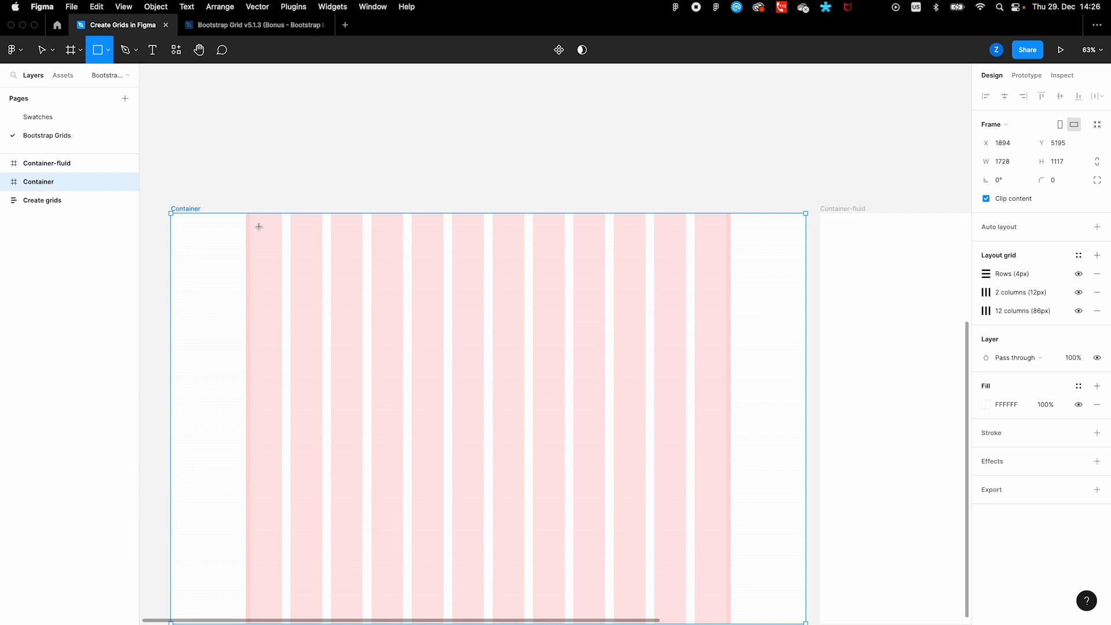
pyautogui.moveTo(250, 213)
pyautogui.mouseDown()
pyautogui.moveTo(298, 235)
pyautogui.moveTo(584, 255)
pyautogui.moveTo(727, 243)
pyautogui.mouseUp()
pyautogui.scroll(10, 728, 246)
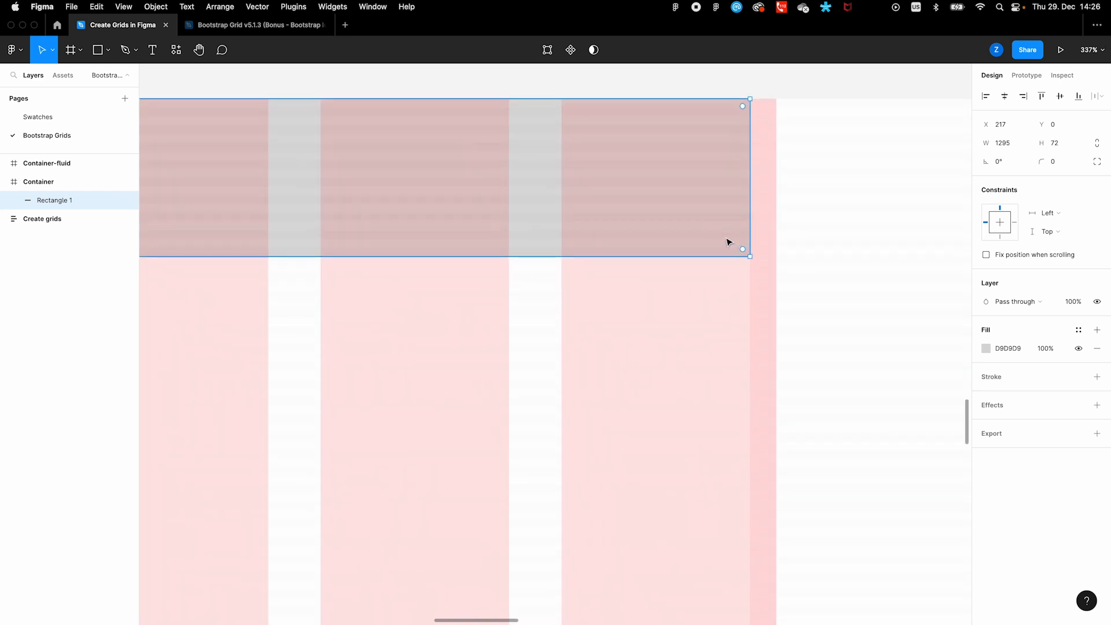
# Extend the rectangle's bottom edge to make it 76 high
pyautogui.moveTo(637, 271); pyautogui.dragTo(690, 289)
pyautogui.scroll(-5, 691, 300)
pyautogui.scroll(-3, 634, 221)
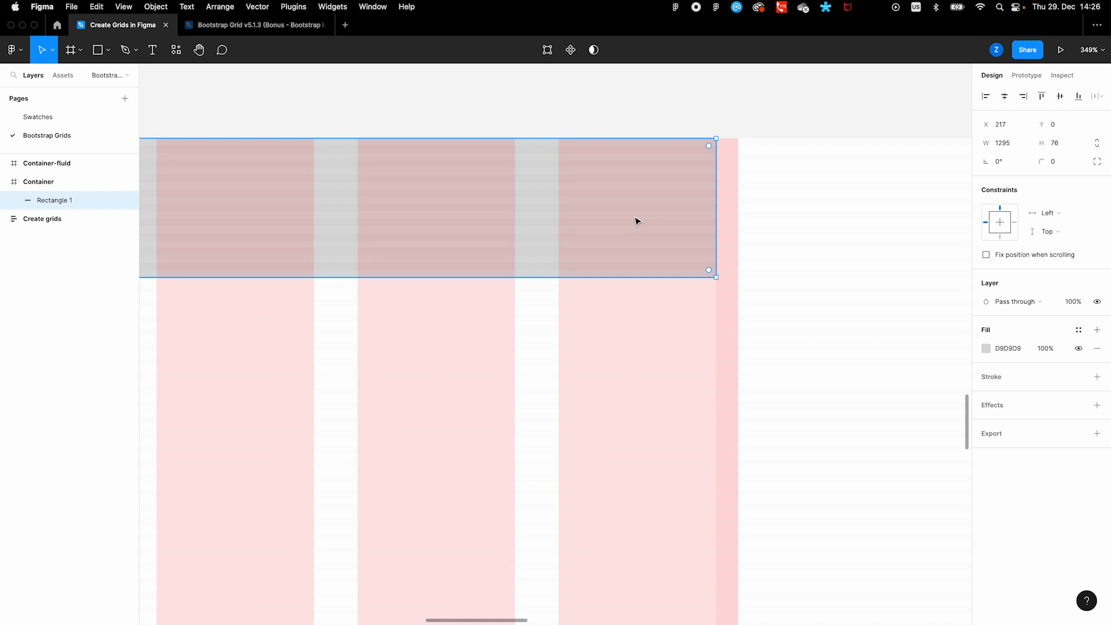
pyautogui.scroll(-3, 636, 221)
pyautogui.scroll(-4, 636, 221)
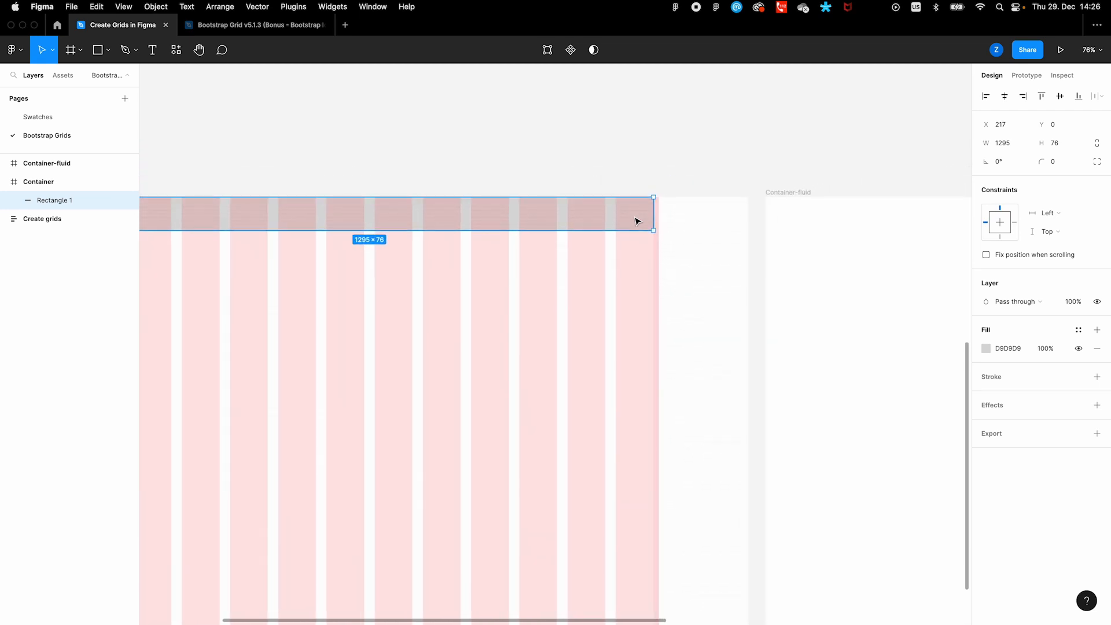
pyautogui.scroll(-3, 635, 219)
# Duplicate the rectangle straight down inside the Container frame, placing the copy at Y 100
pyautogui.click(249, 137)
pyautogui.scroll(2, 251, 173)
pyautogui.click(384, 279)
pyautogui.scroll(-1, 381, 267)
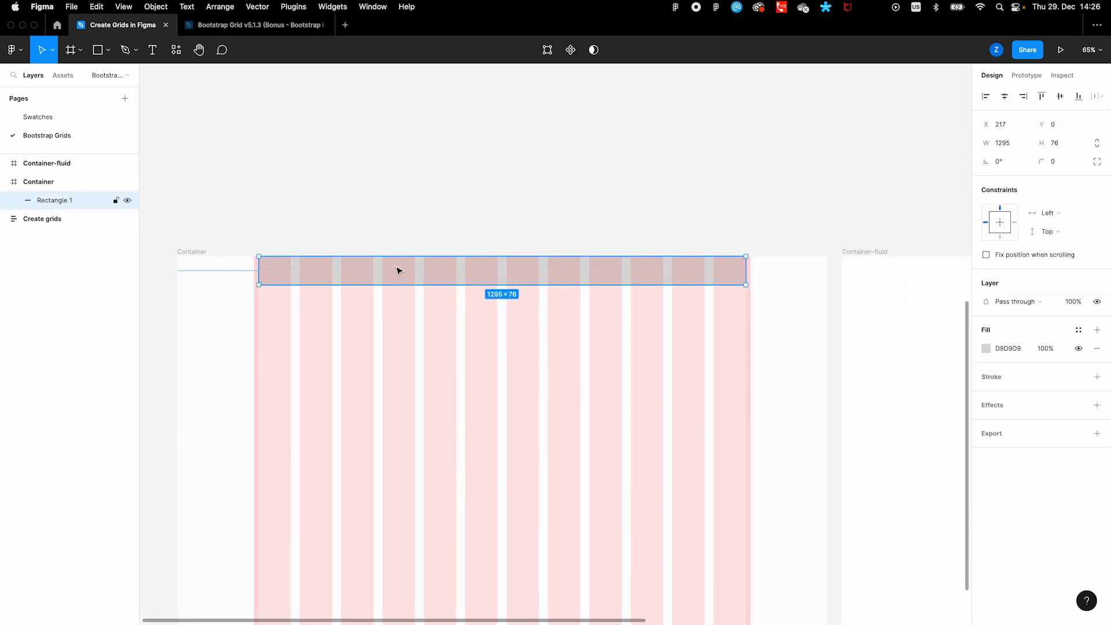
pyautogui.moveTo(414, 276); pyautogui.dragTo(415, 313)
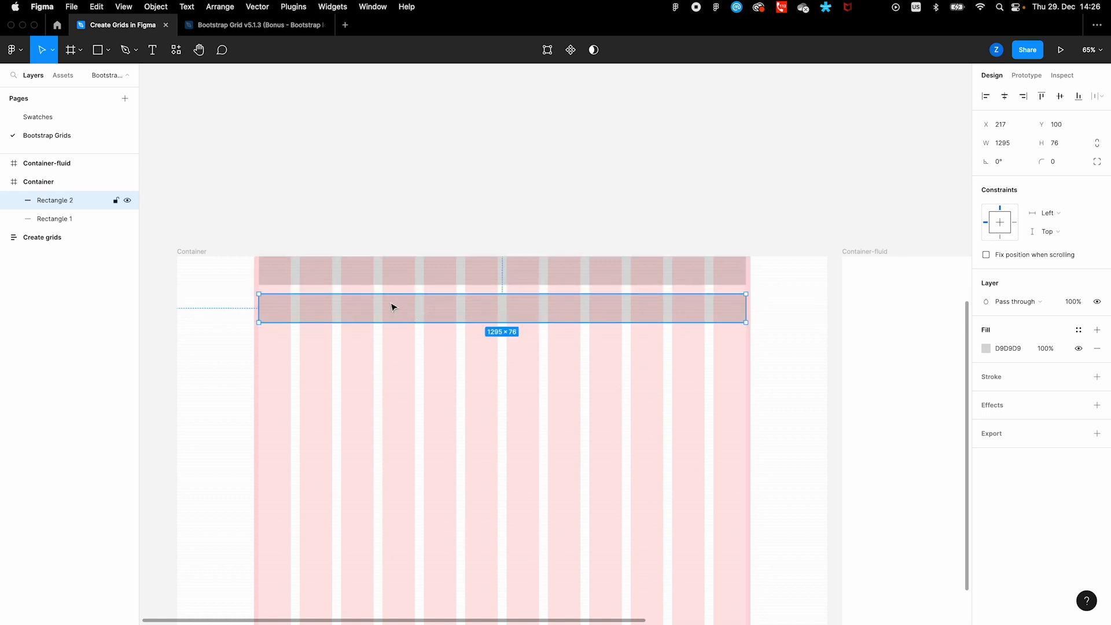
# Shift both rectangles left to X 216 so their left edges meet the inner edge of the container guide
pyautogui.scroll(10, 272, 289)
pyautogui.scroll(1, 242, 315)
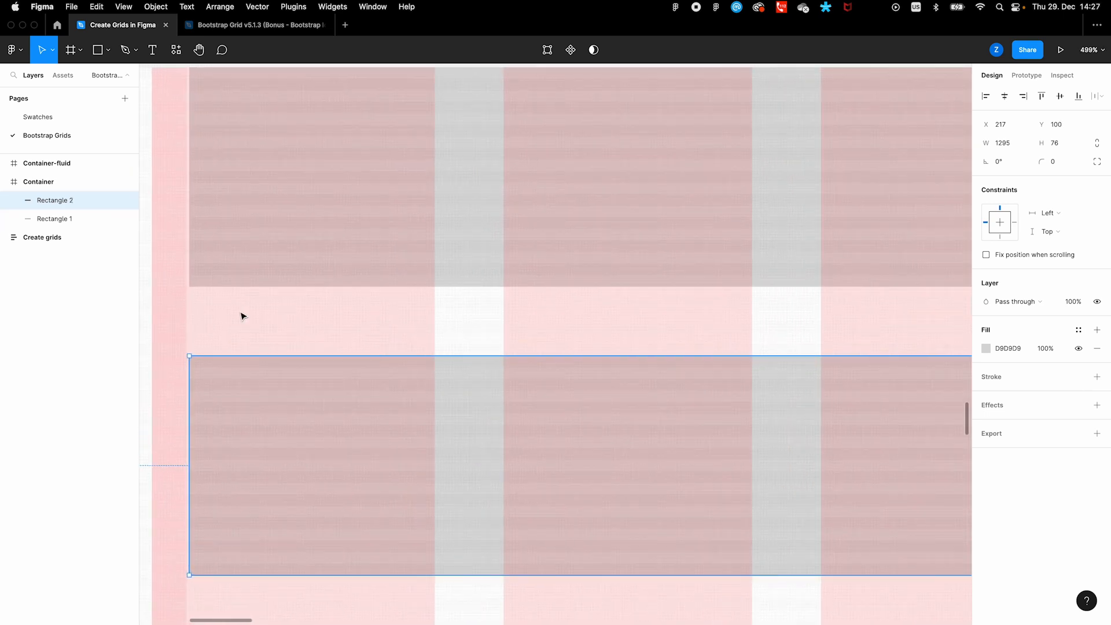
pyautogui.moveTo(225, 382); pyautogui.dragTo(221, 383)
pyautogui.moveTo(236, 280); pyautogui.dragTo(231, 282)
pyautogui.scroll(-10, 231, 298)
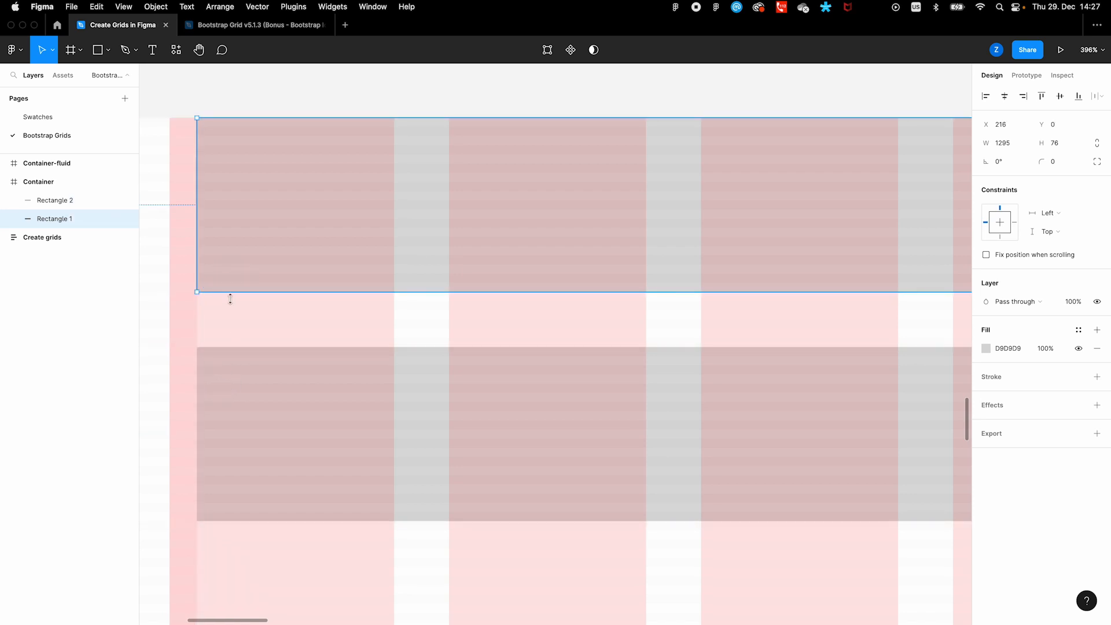
pyautogui.click(301, 345)
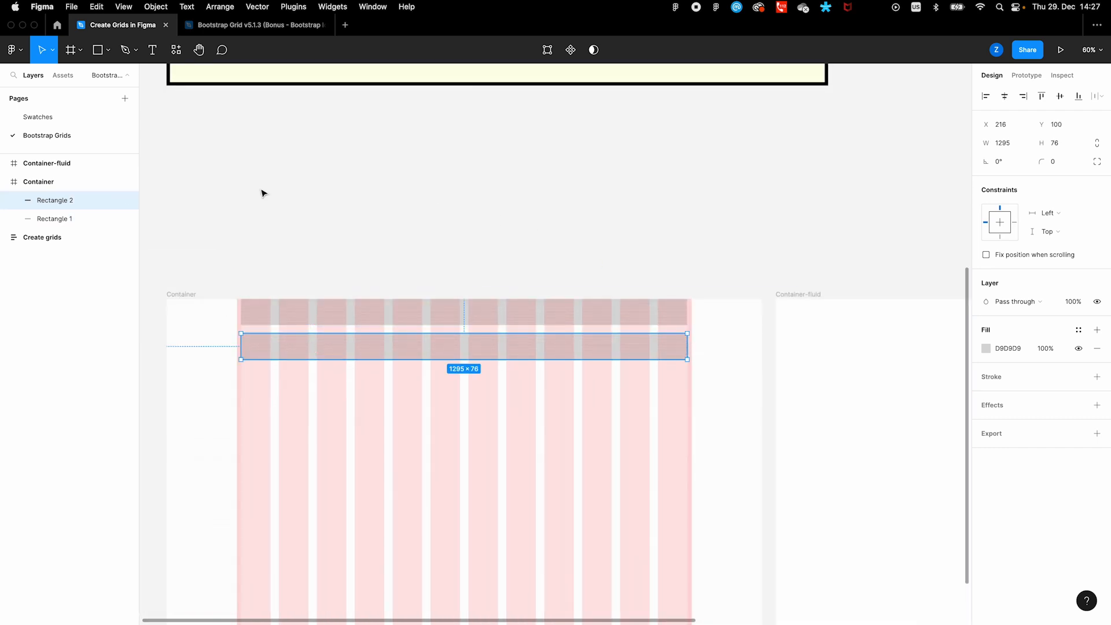
# Select the Container-fluid frame beside the Container frame
pyautogui.scroll(-4, 261, 191)
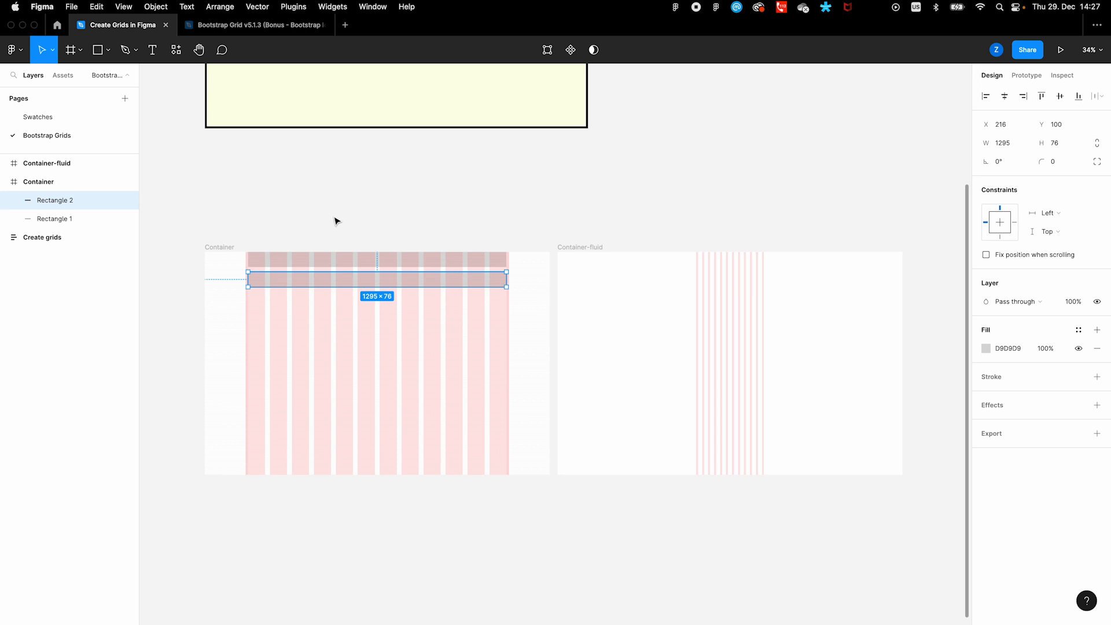
pyautogui.scroll(2, 355, 228)
pyautogui.click(392, 233)
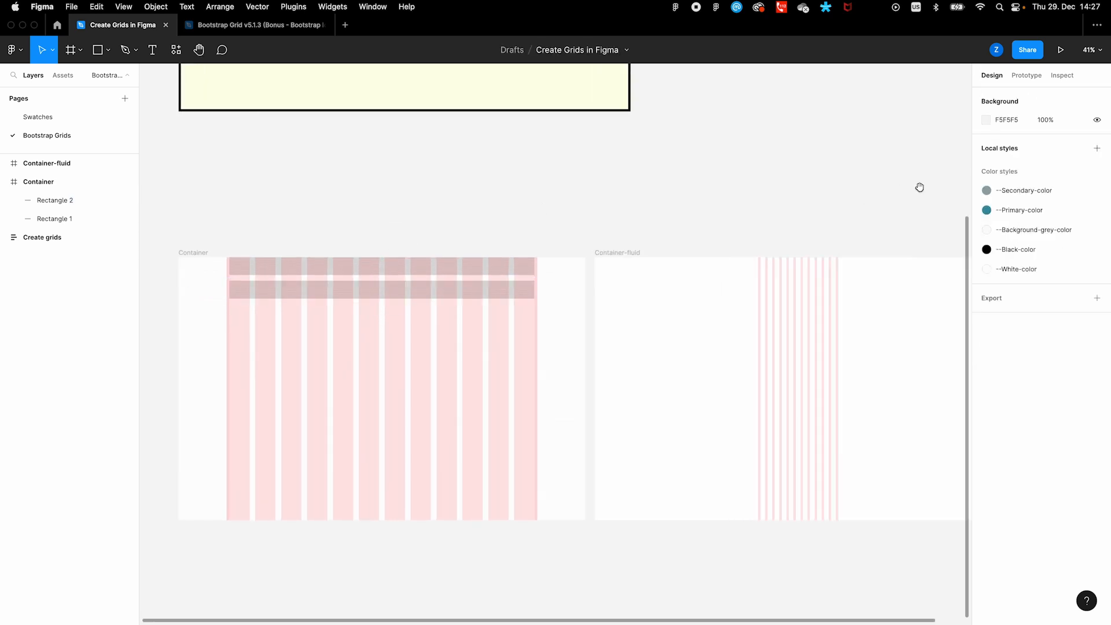
pyautogui.moveTo(818, 184); pyautogui.dragTo(522, 163)
pyautogui.scroll(2, 547, 203)
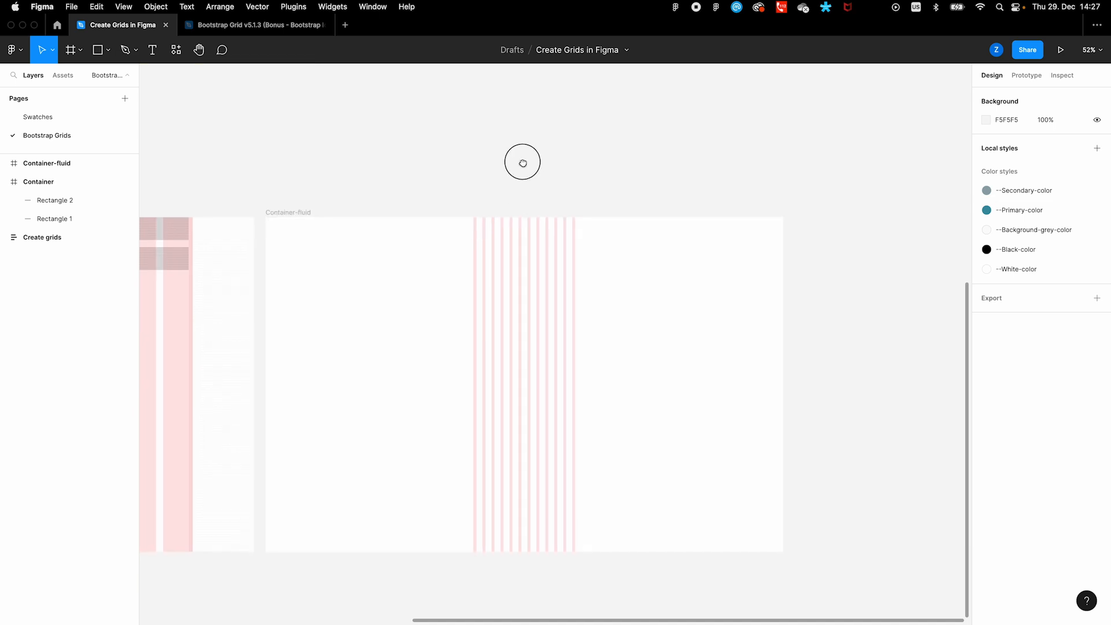
pyautogui.click(294, 214)
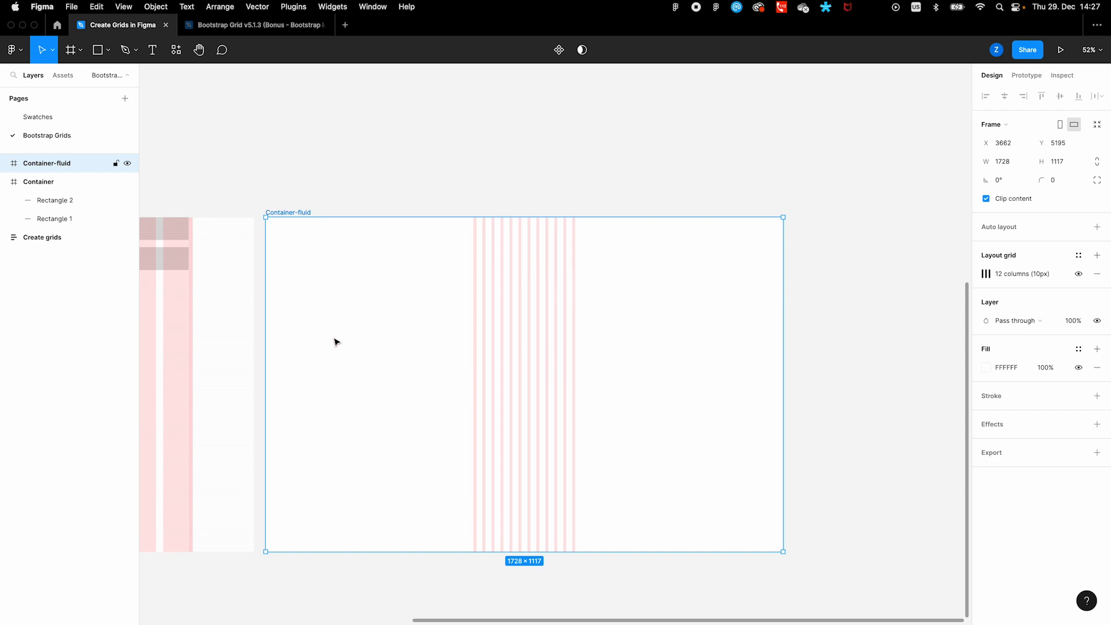
pyautogui.scroll(-1, 335, 341)
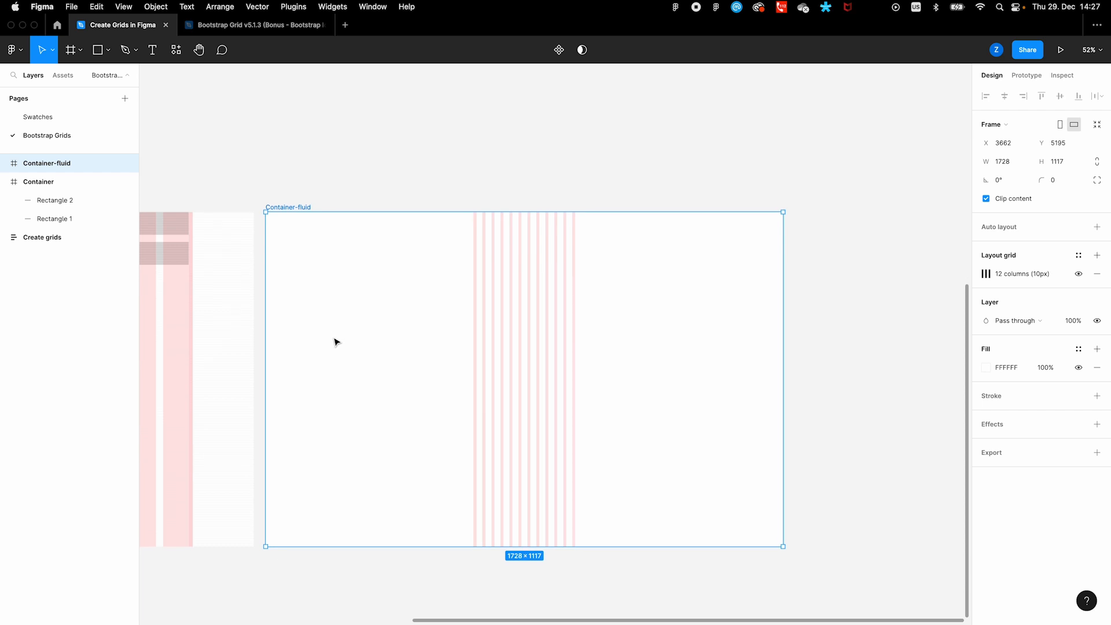
pyautogui.scroll(-1, 336, 341)
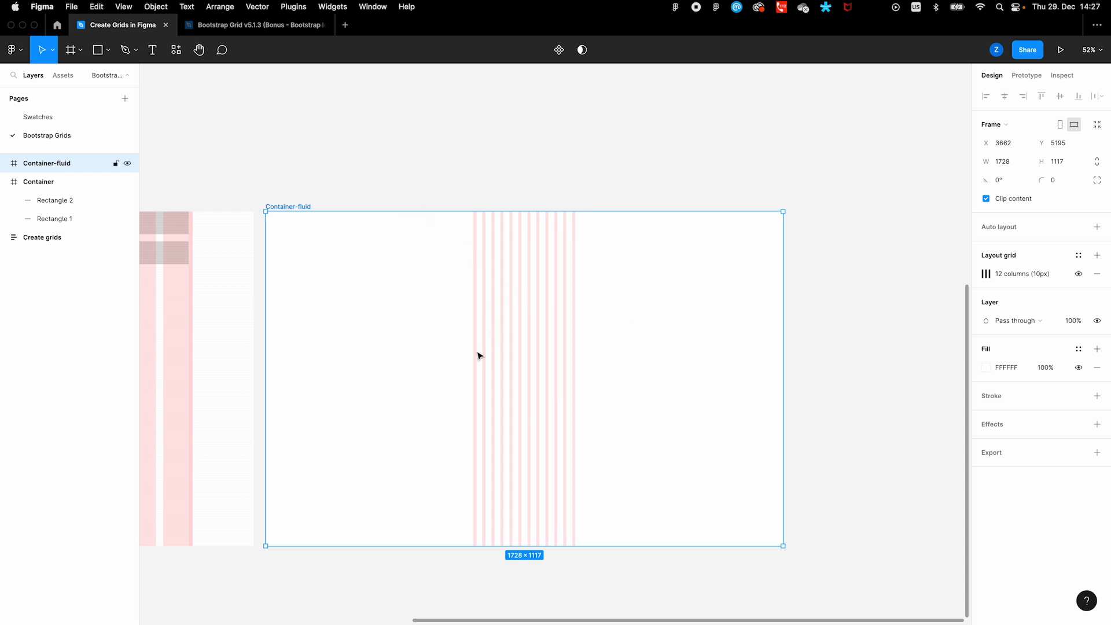
# Switch to Chrome, close the developer tools and open the v4.6.x release of the Bootstrap documentation
pyautogui.press('super+Tab')
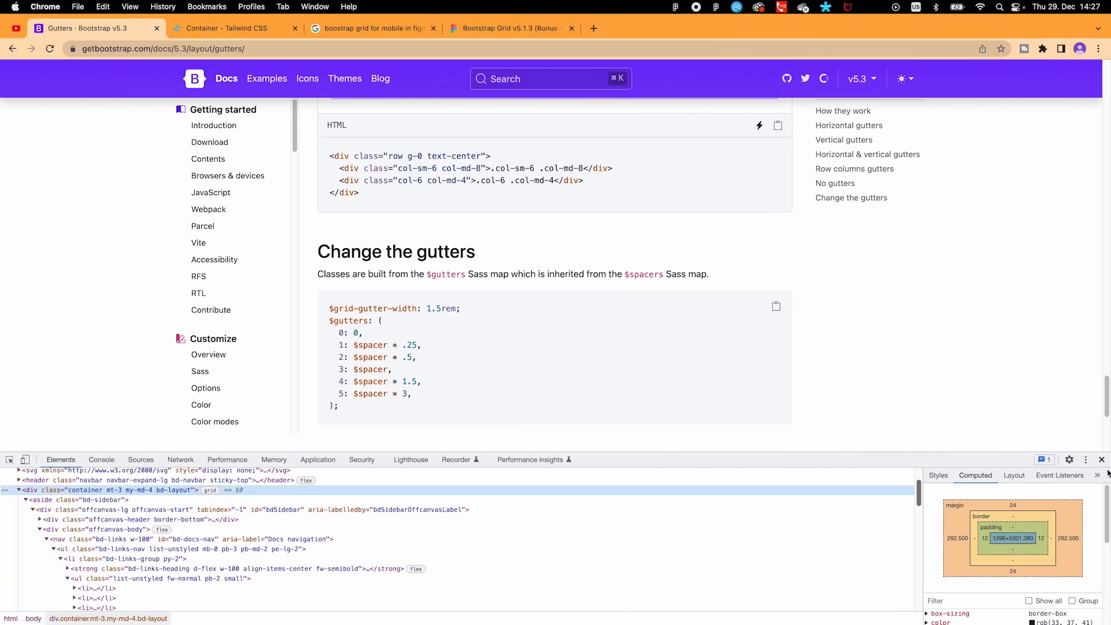
pyautogui.click(1101, 459)
pyautogui.scroll(10, 942, 223)
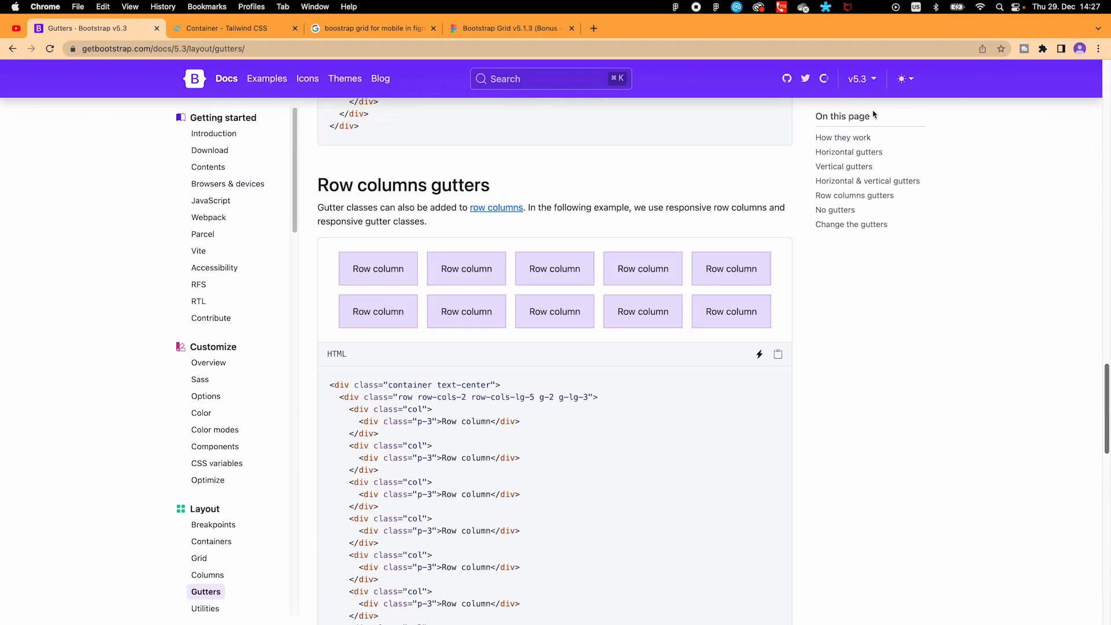
pyautogui.scroll(15, 873, 114)
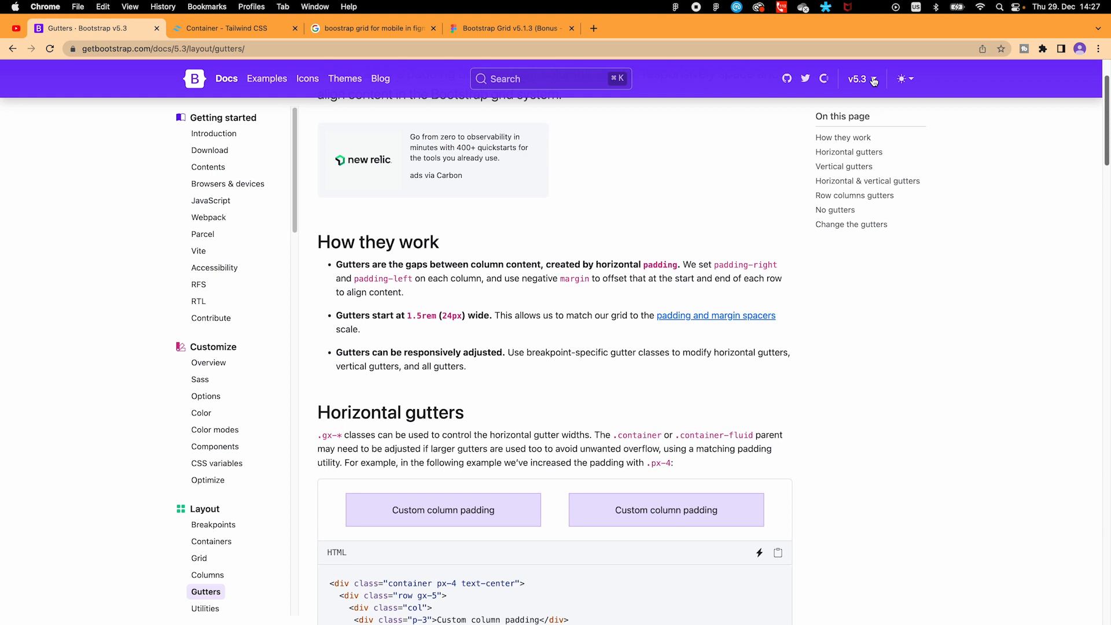
pyautogui.click(874, 80)
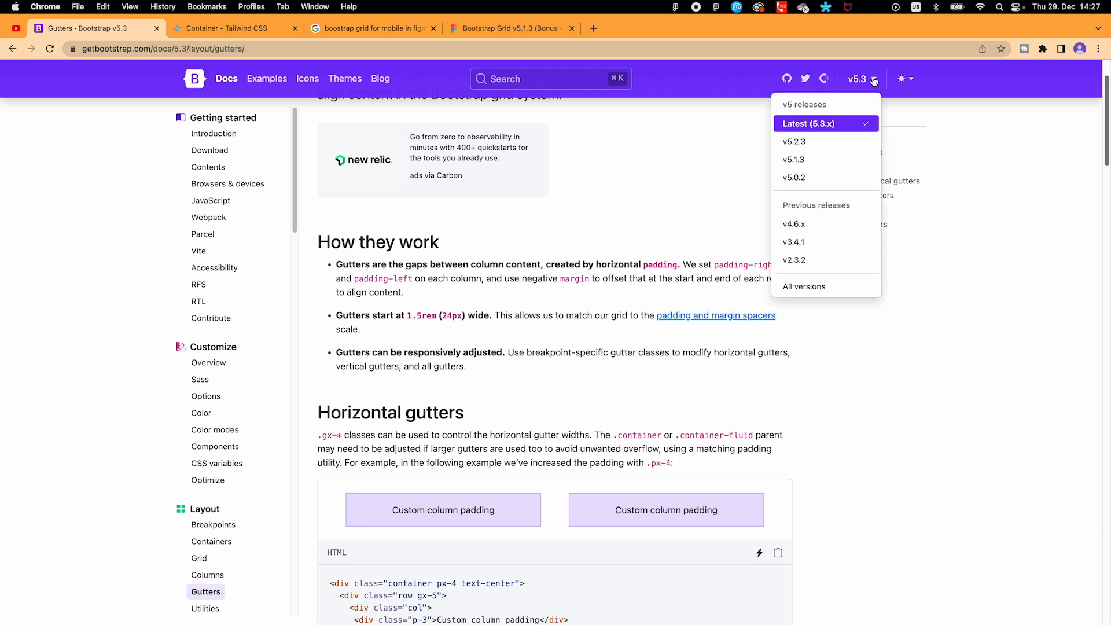
pyautogui.click(818, 224)
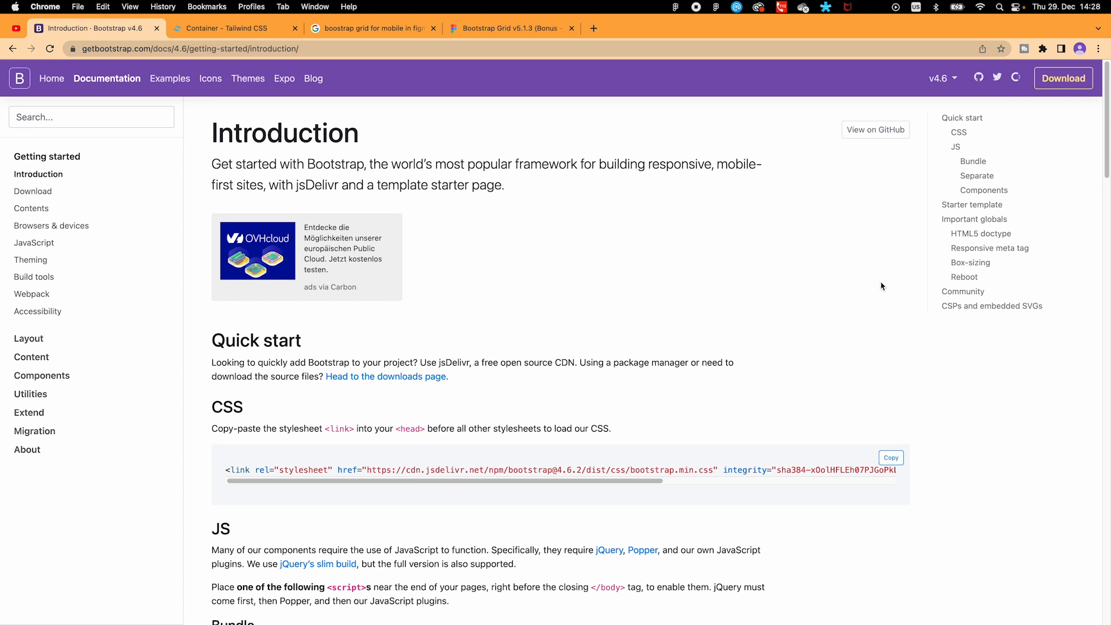
# Switch back to Figma and replace the Container-fluid frame's layout grid with a new stretch column grid of 12 columns
pyautogui.hotkey('ctrl', 'Right')
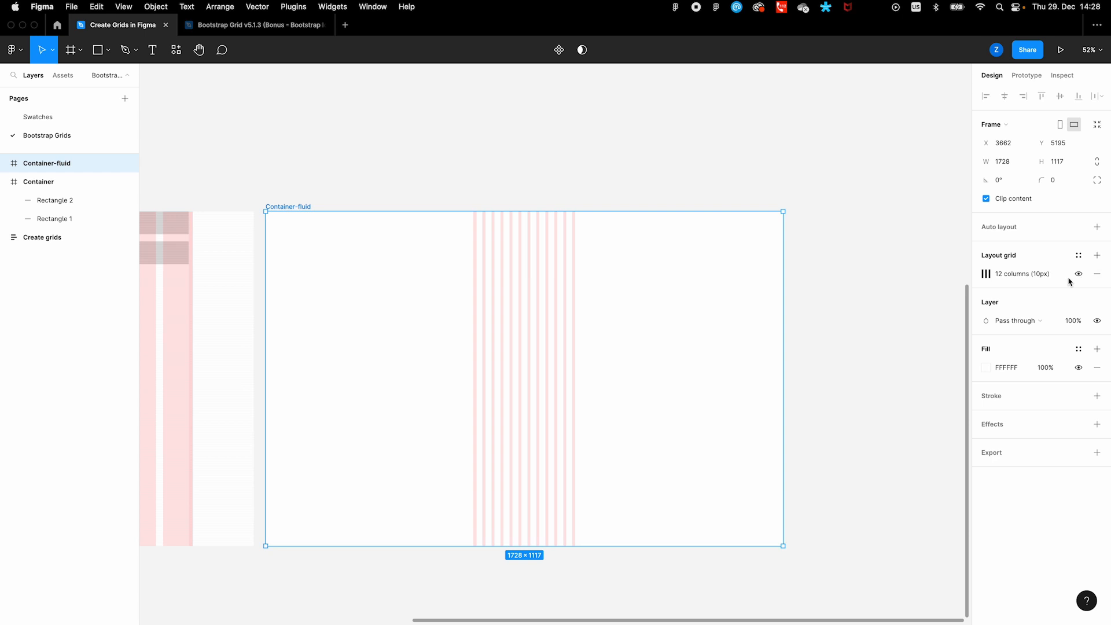
pyautogui.click(1096, 277)
pyautogui.click(1097, 256)
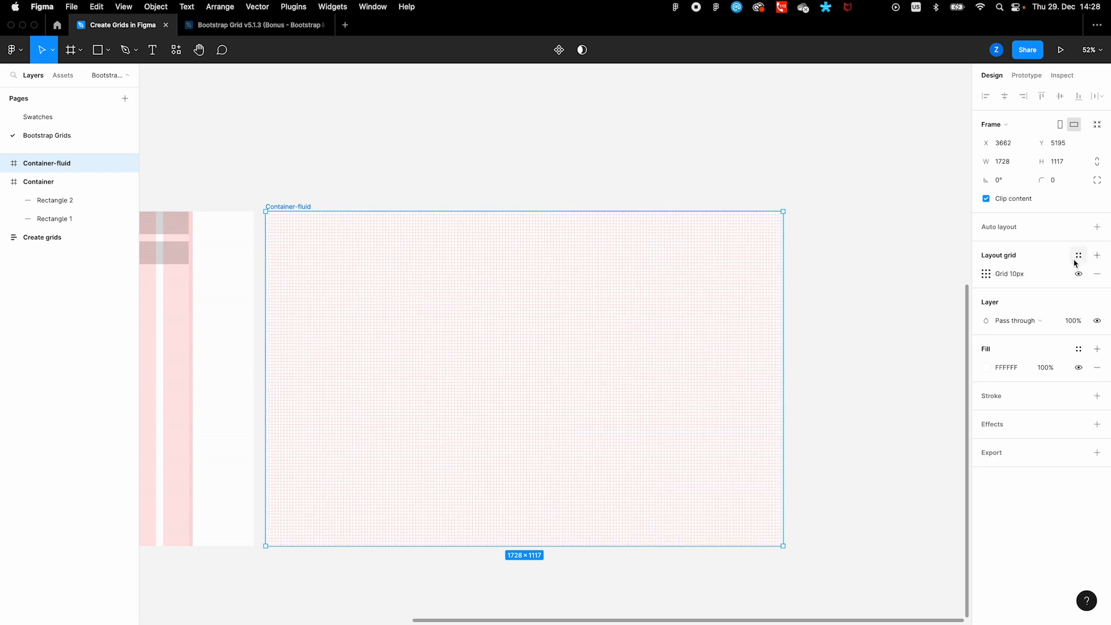
pyautogui.click(986, 275)
pyautogui.click(879, 276)
pyautogui.click(871, 290)
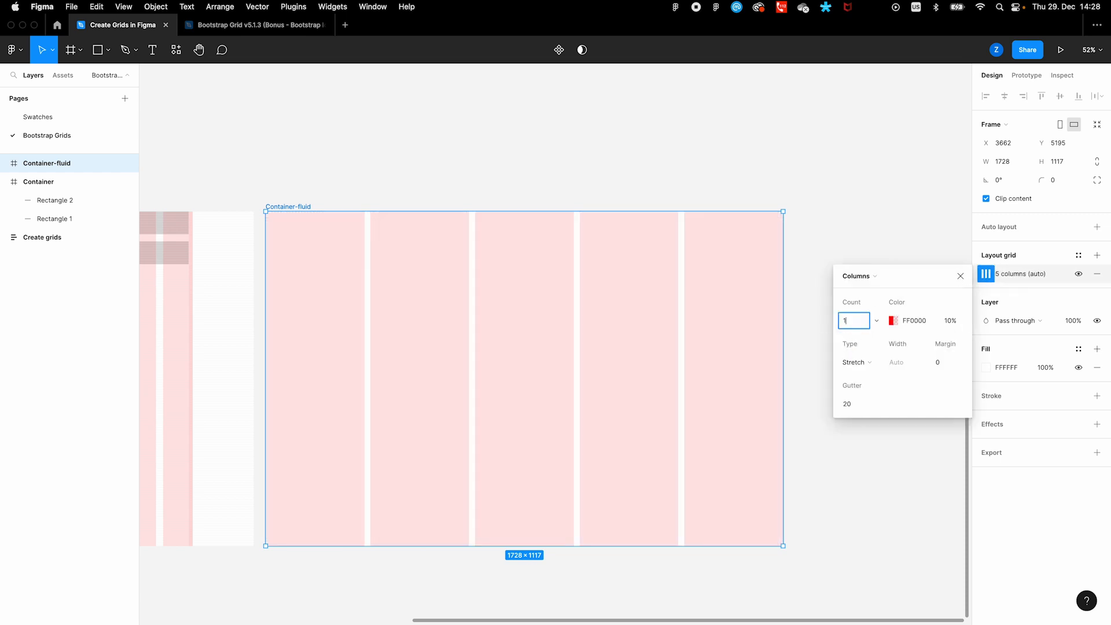
pyautogui.press('Return')
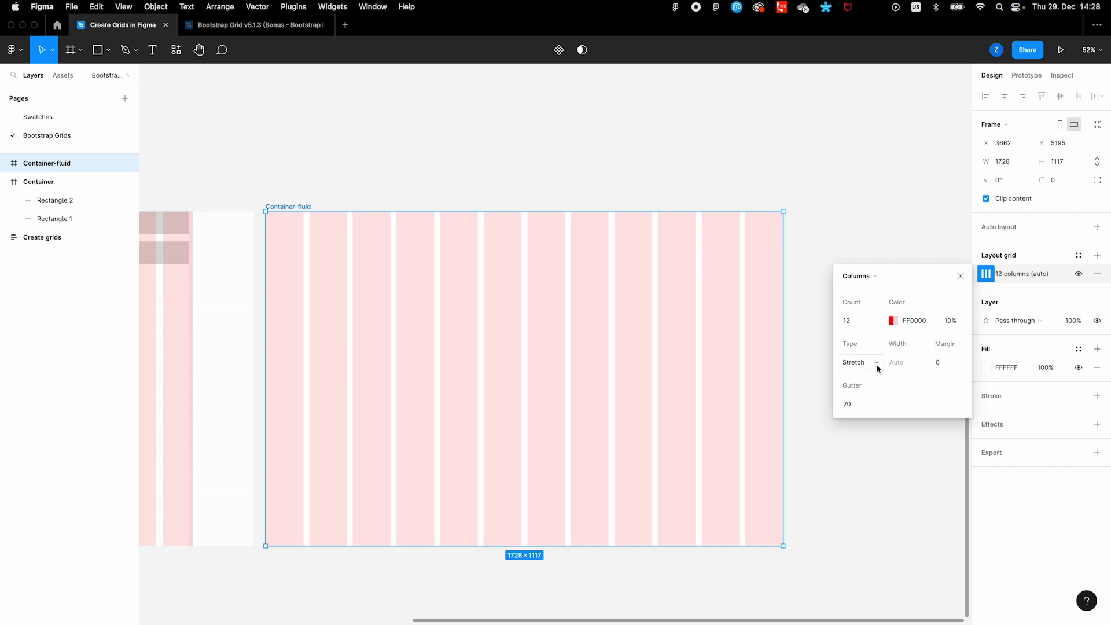
# Set the Container-fluid column grid's gutter to 24 and its margin to 12
pyautogui.click(856, 409)
pyautogui.write('24')
pyautogui.press('Return')
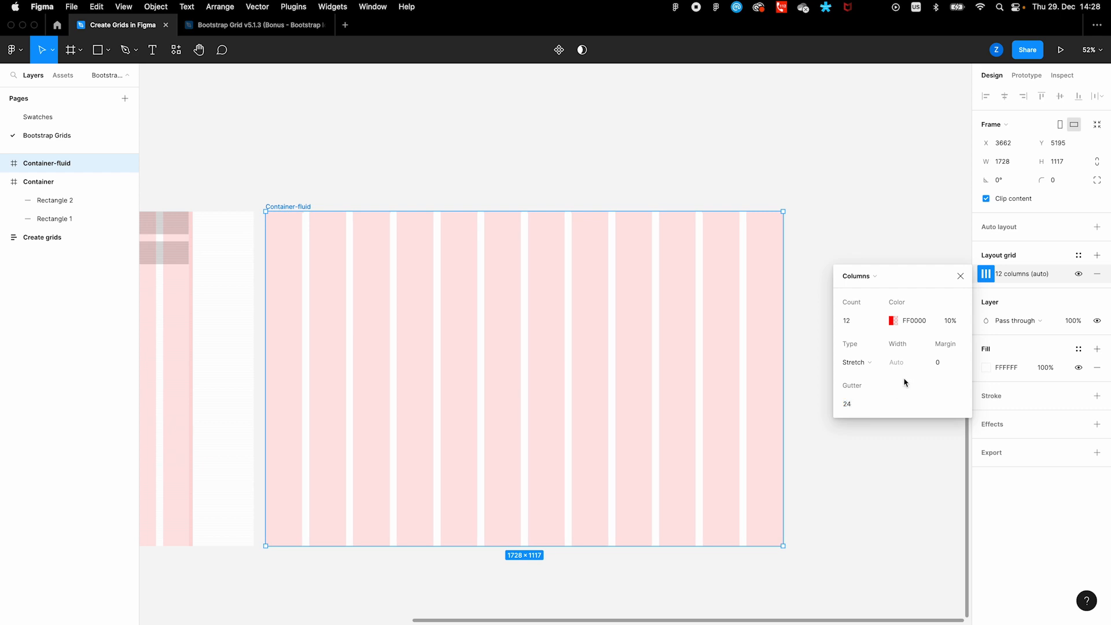
pyautogui.click(938, 365)
pyautogui.write('12')
pyautogui.press('Return')
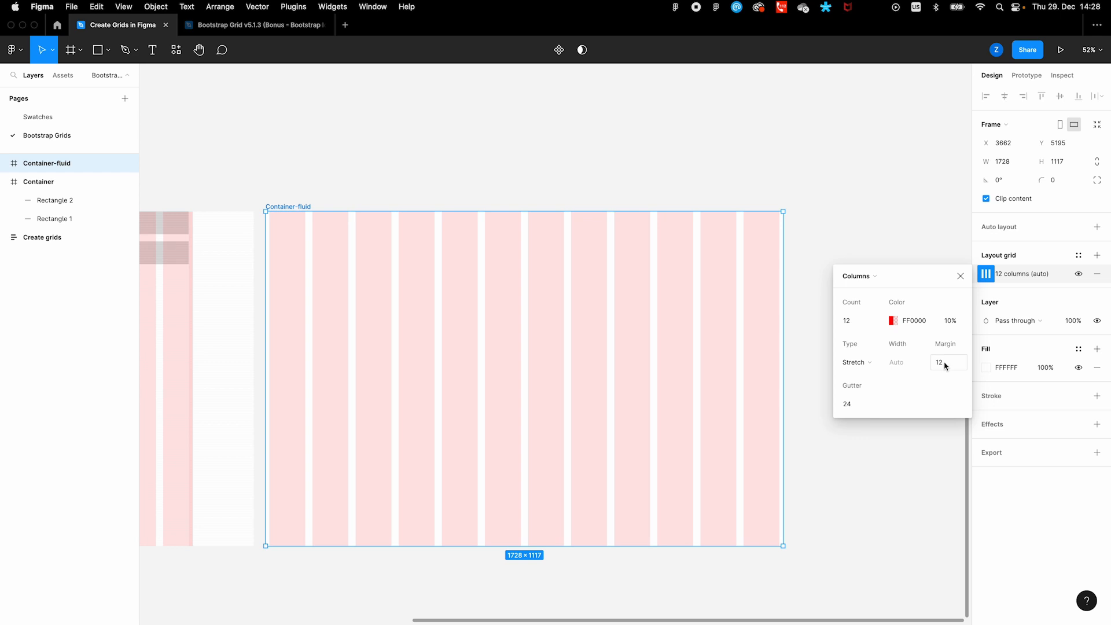
pyautogui.click(959, 279)
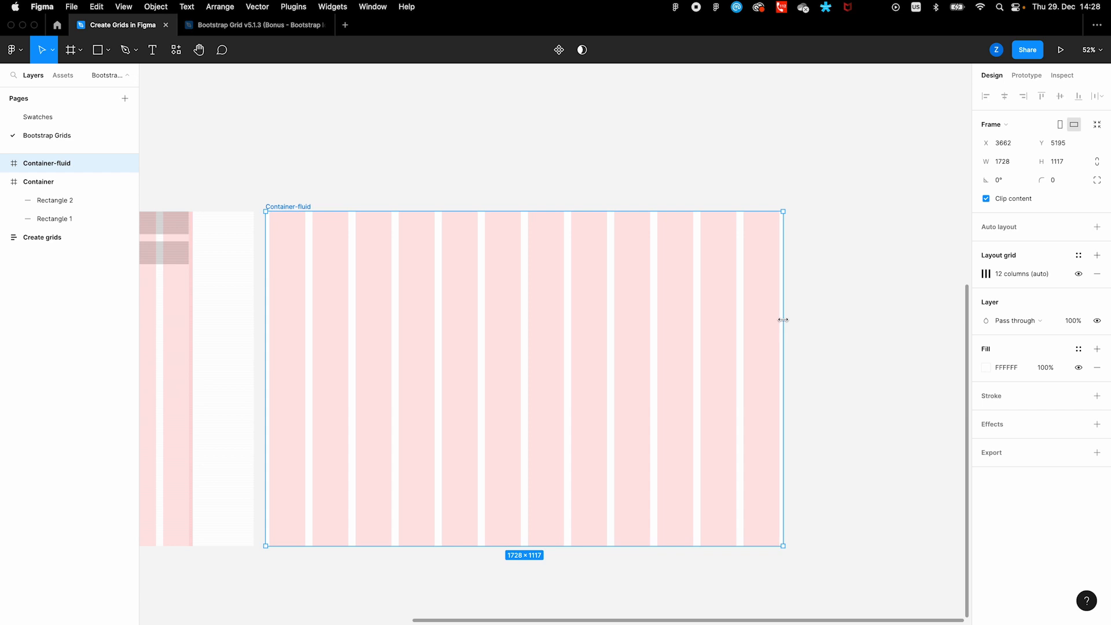
# Try narrowing the Container-fluid frame to about 1186 wide and widening it again to test the stretch columns, and undo both resizes
pyautogui.moveTo(782, 319); pyautogui.dragTo(620, 318)
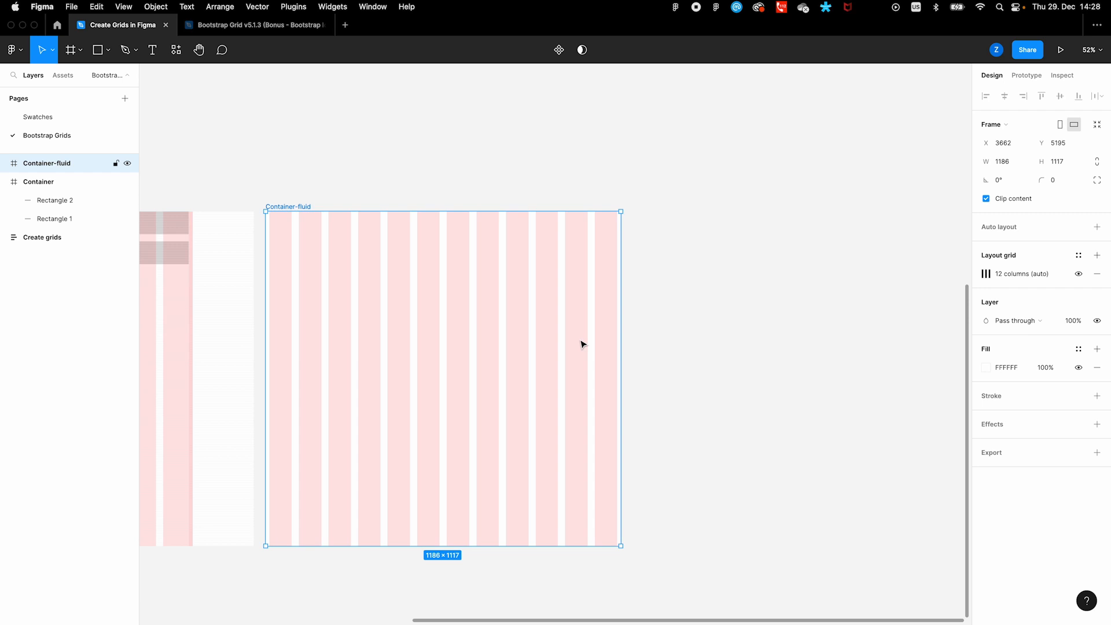
pyautogui.moveTo(622, 334); pyautogui.dragTo(827, 314)
pyautogui.press('super+z')
pyautogui.press('super+z')
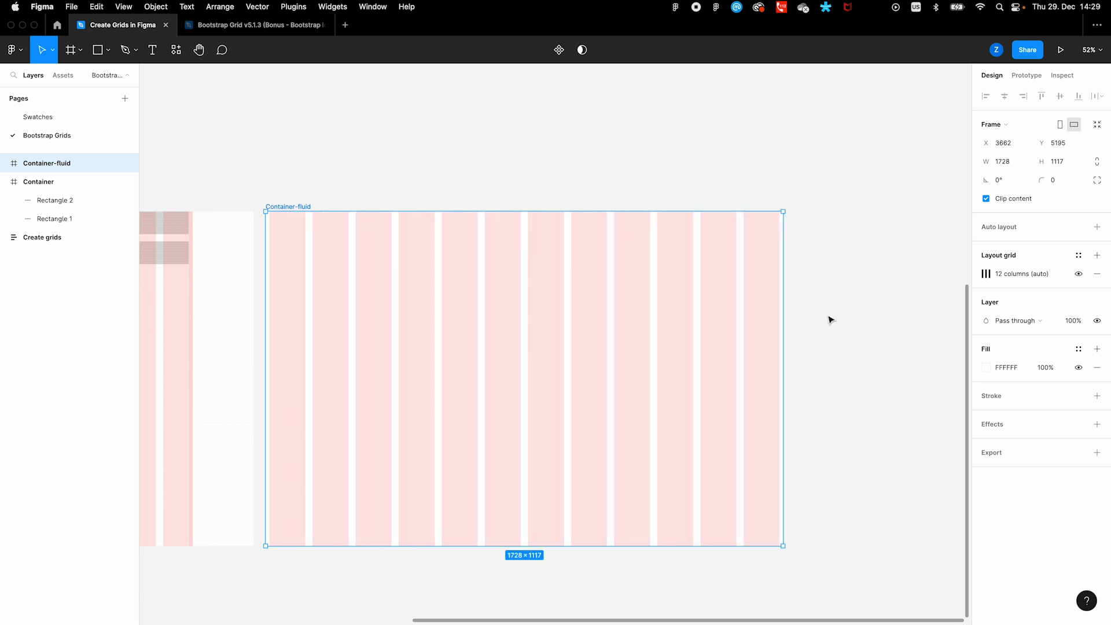
# Save the Container frame's layout grids as a new grid style named --container
pyautogui.click(611, 172)
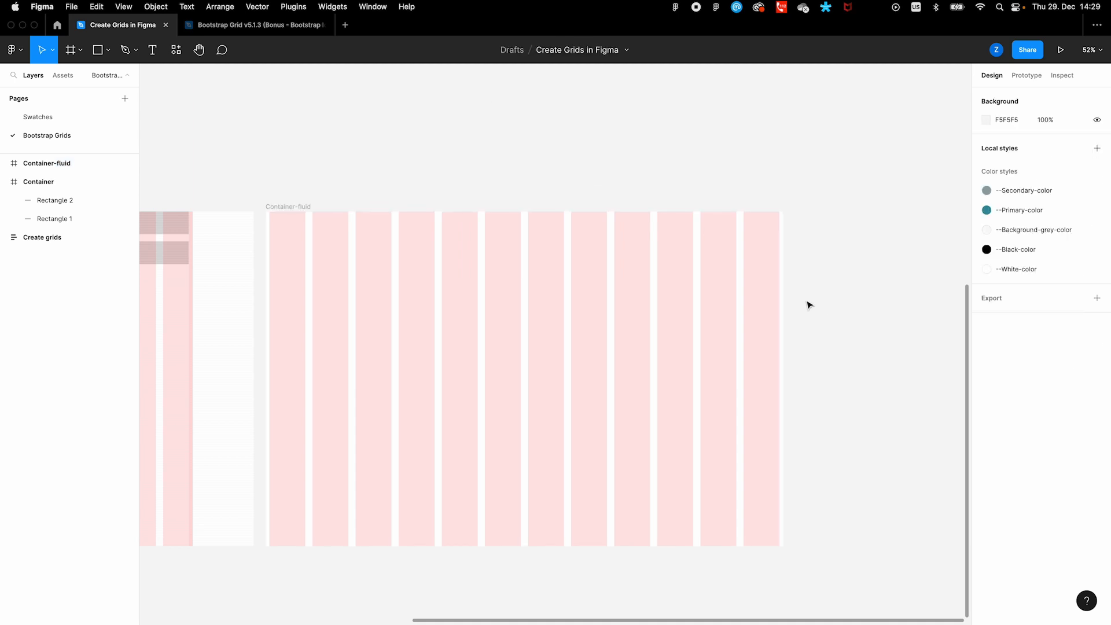
pyautogui.scroll(-5, 826, 306)
pyautogui.scroll(2, 354, 217)
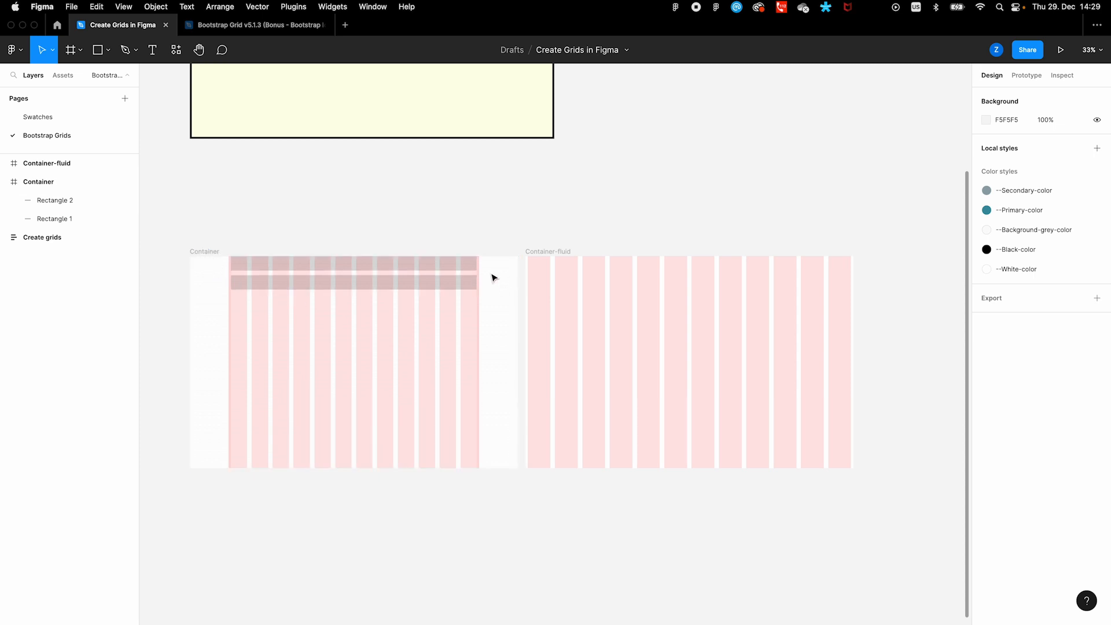
pyautogui.click(208, 254)
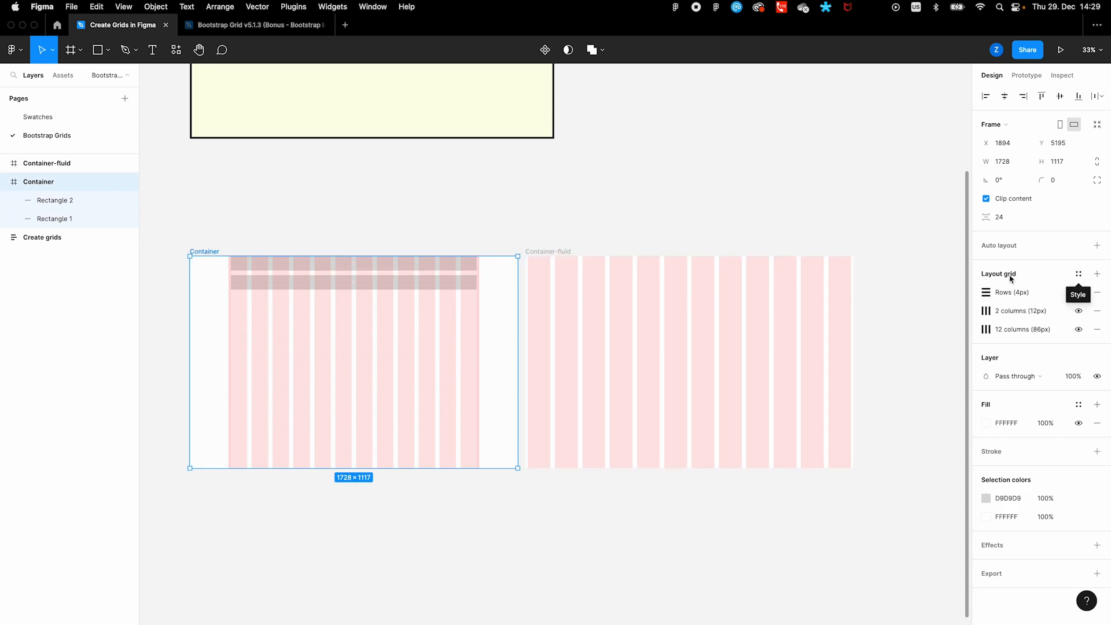
pyautogui.click(1079, 276)
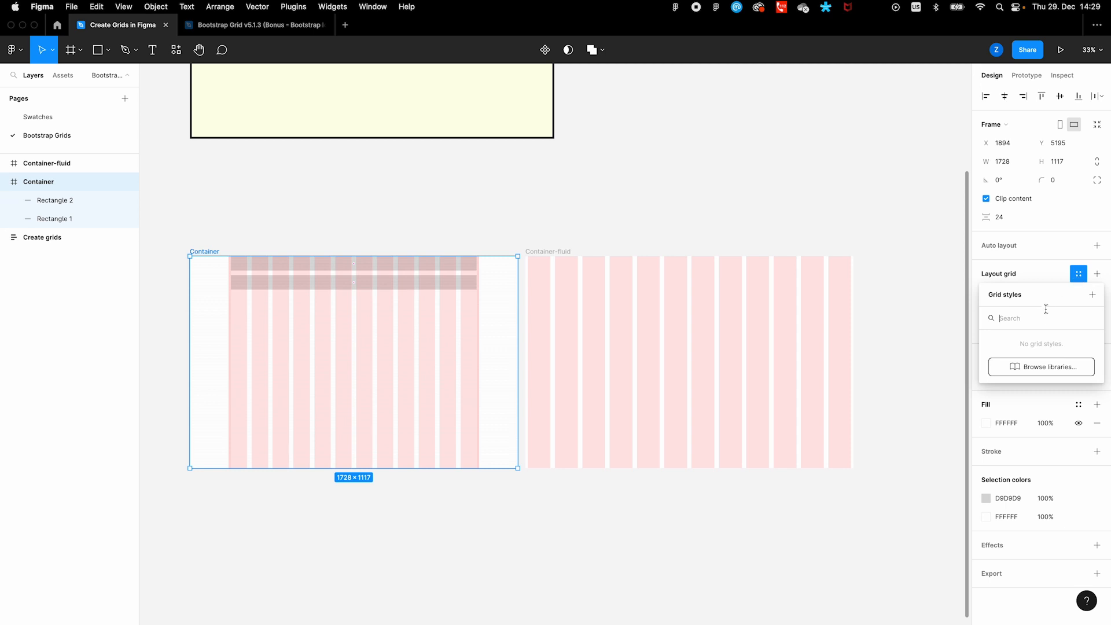
pyautogui.click(1099, 296)
pyautogui.write('--container')
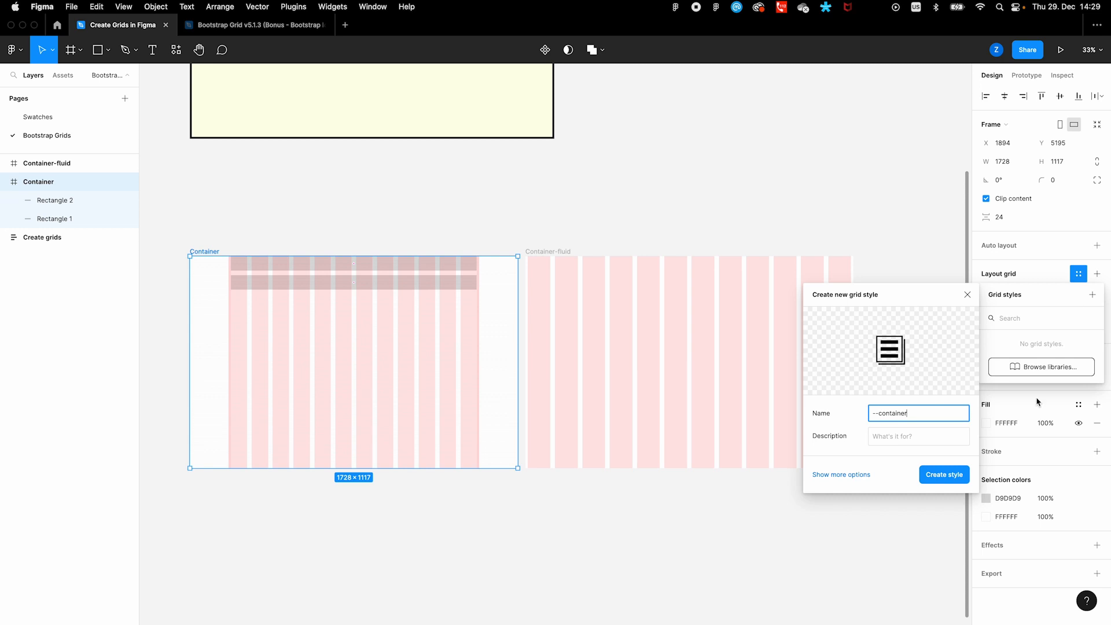
pyautogui.click(945, 475)
# Save the Container-fluid frame's layout grid as a new grid style named --container-fluid and deselect the frame
pyautogui.click(664, 300)
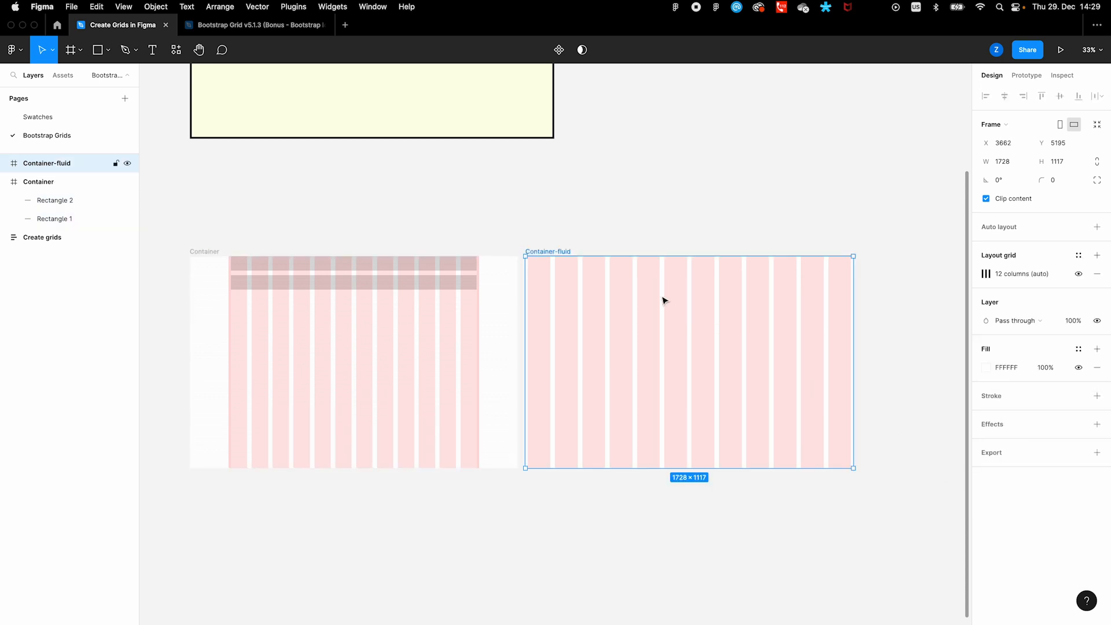
pyautogui.click(1078, 255)
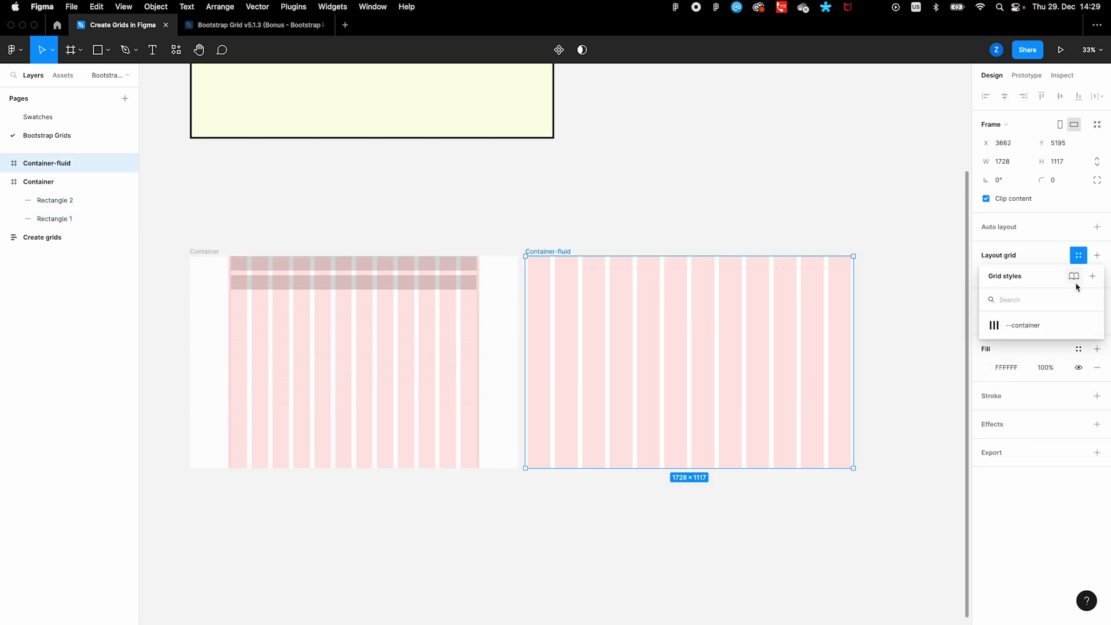
pyautogui.click(1092, 275)
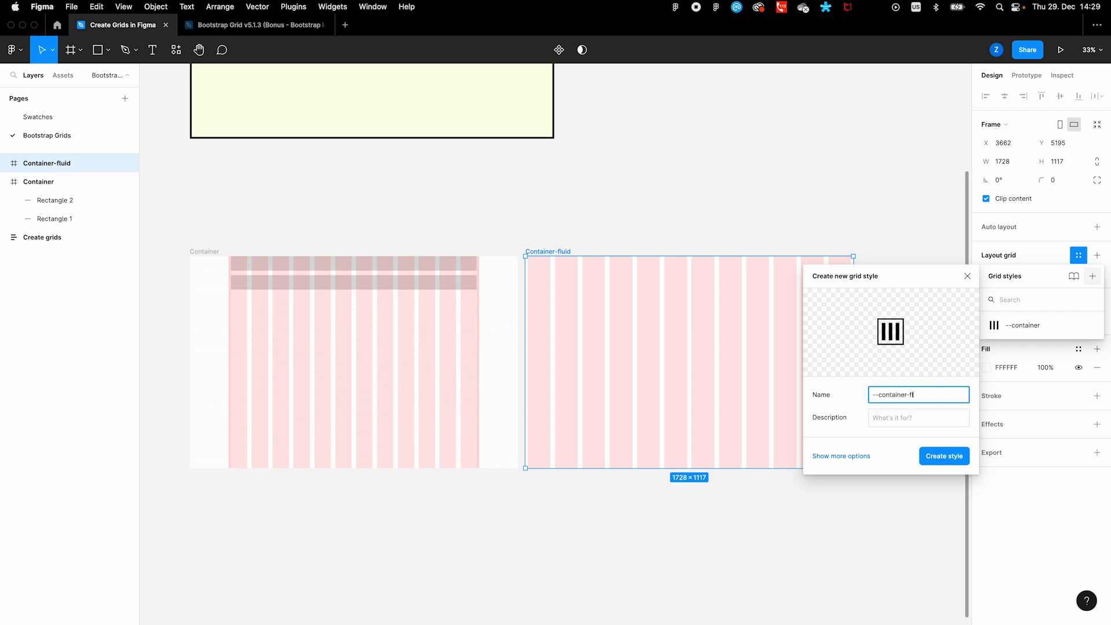
pyautogui.press('Return')
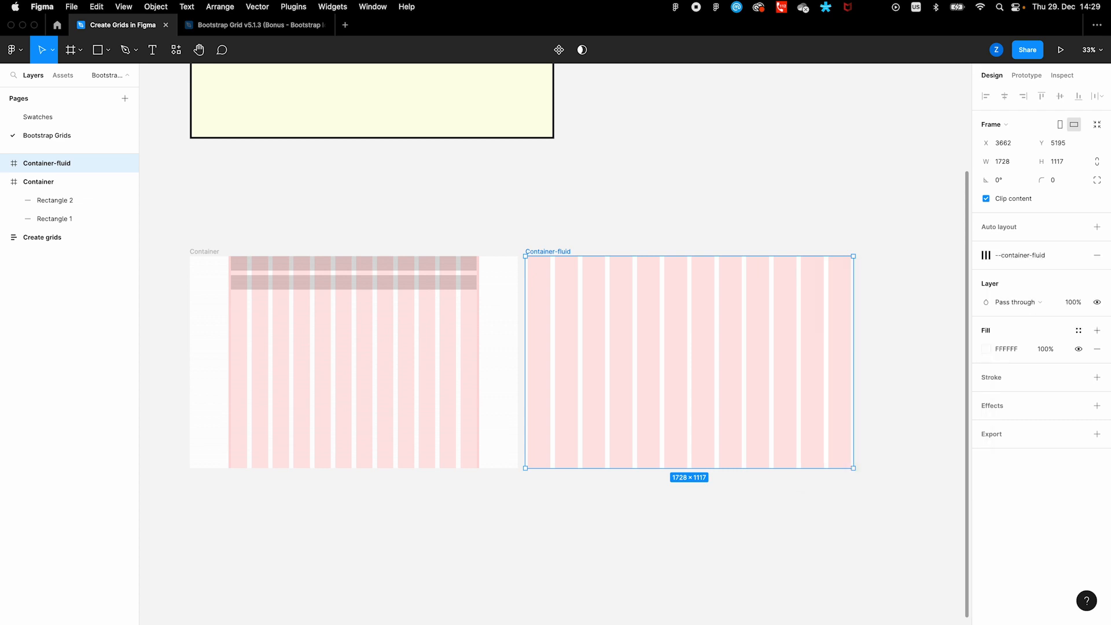
pyautogui.click(563, 234)
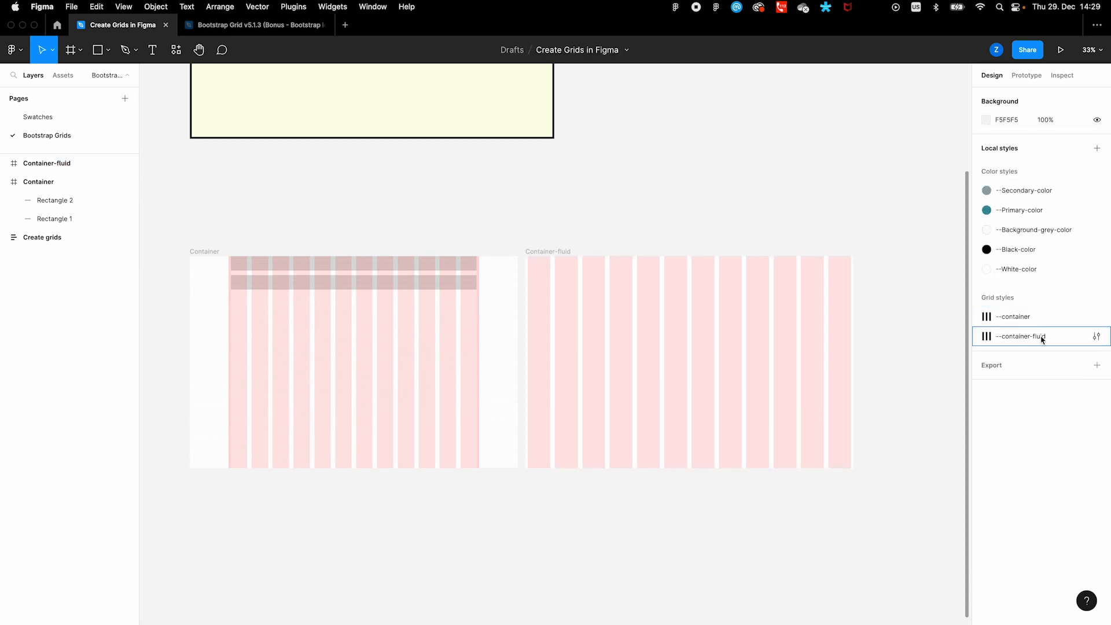
pyautogui.click(573, 212)
# Add a new frame using the iPhone SE phone preset at 320 × 568
pyautogui.scroll(-2, 453, 230)
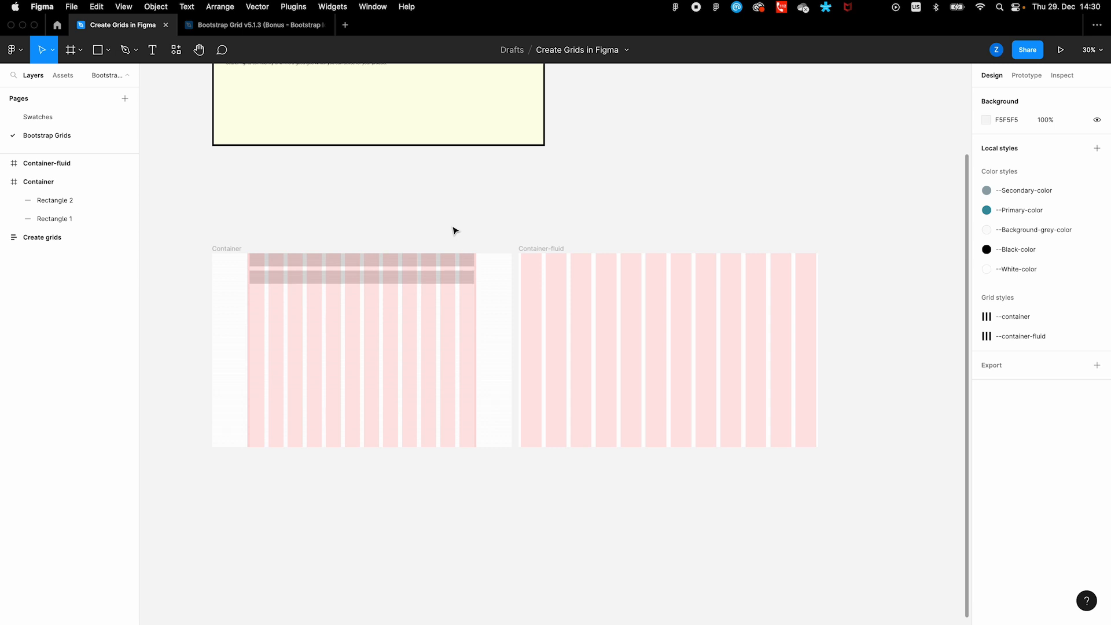
pyautogui.scroll(-3, 452, 230)
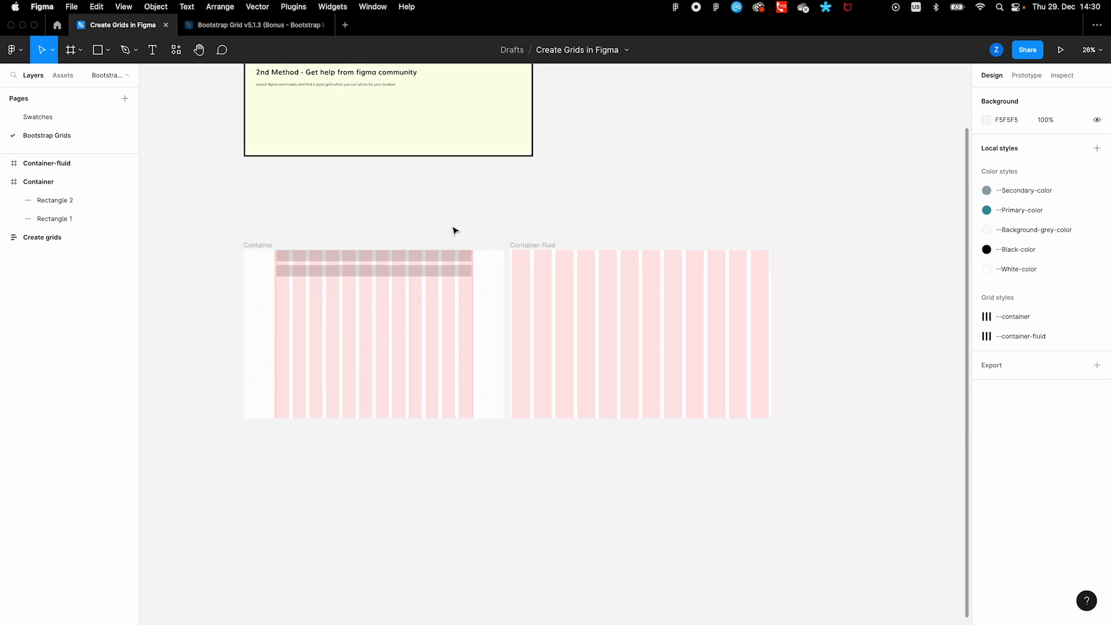
pyautogui.scroll(3, 453, 230)
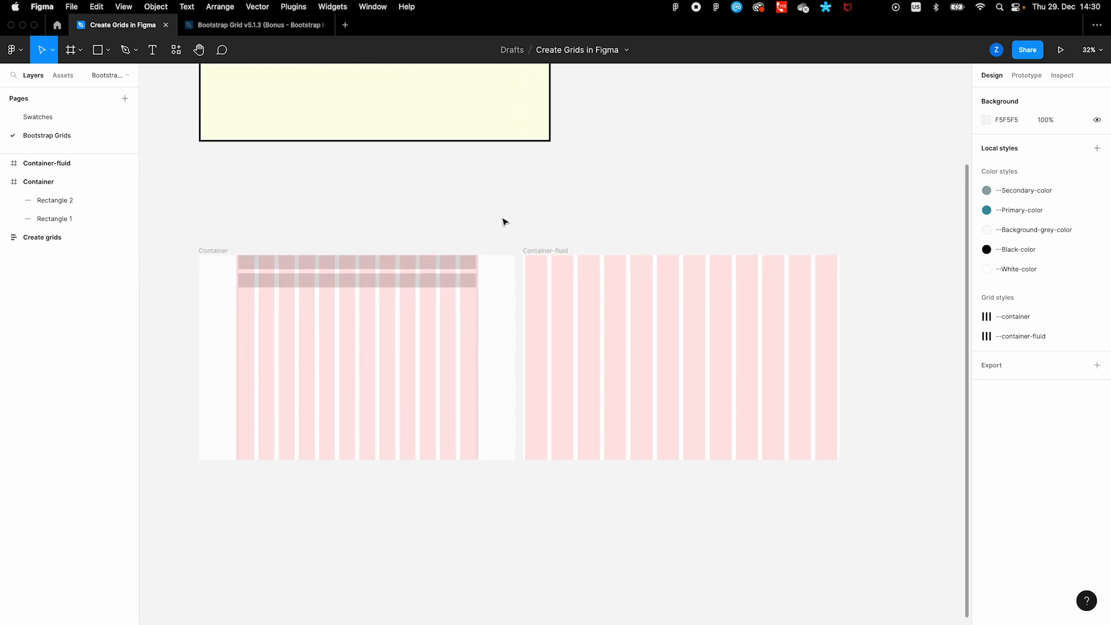
pyautogui.click(79, 53)
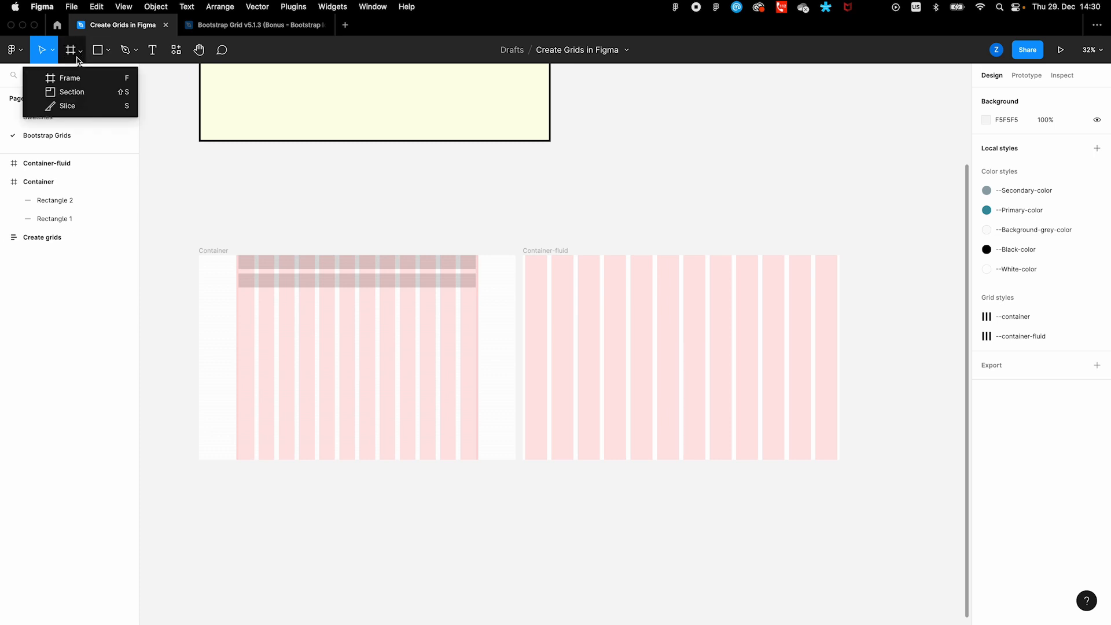
pyautogui.click(76, 79)
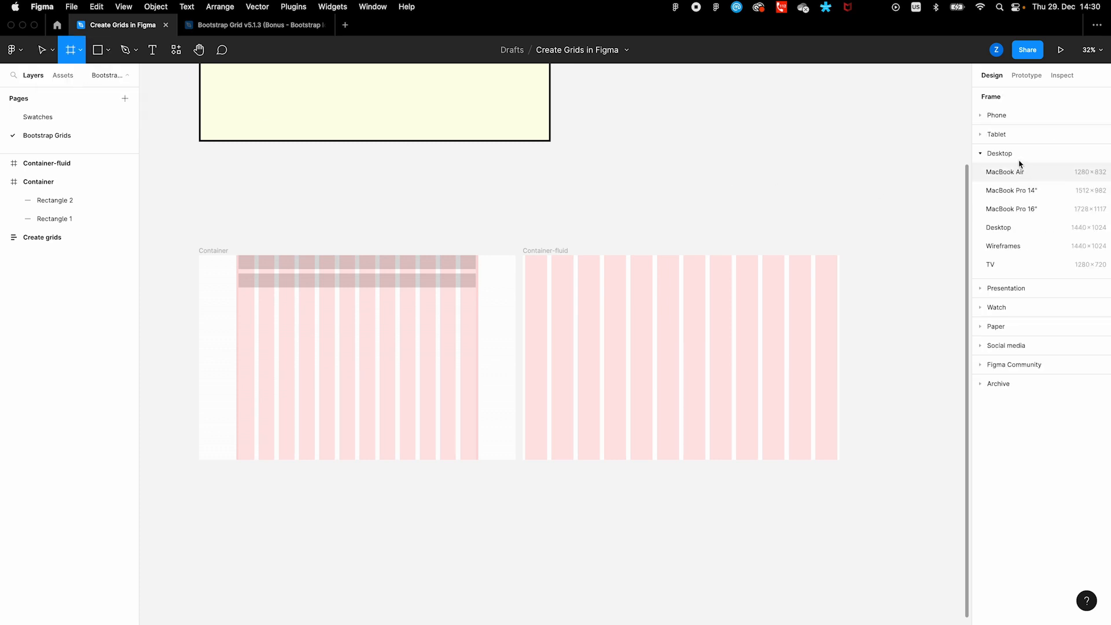
pyautogui.click(983, 148)
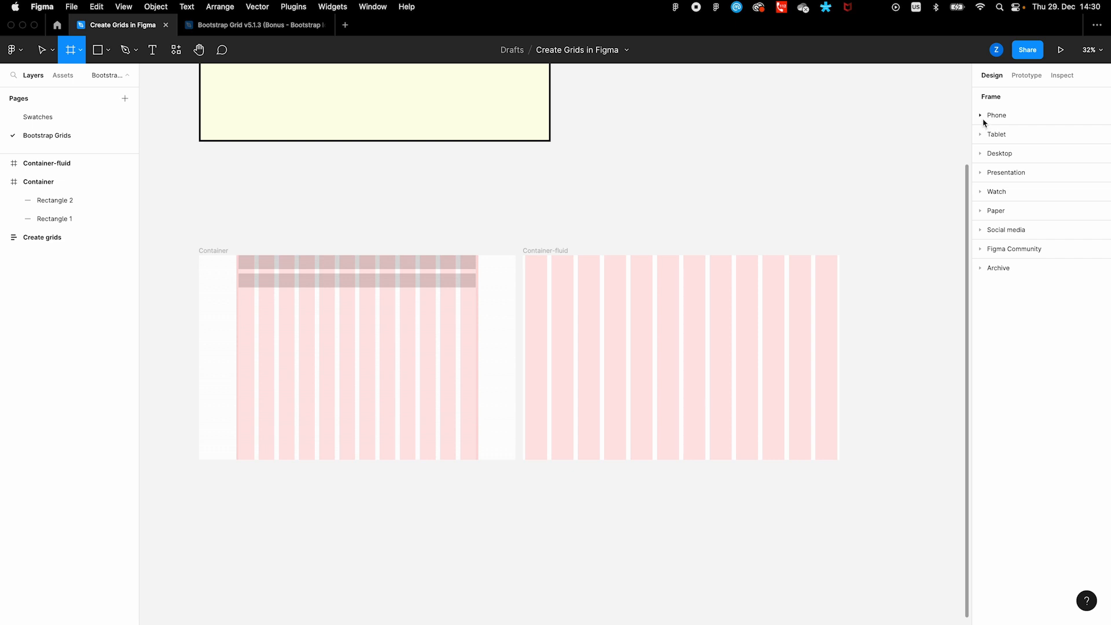
pyautogui.click(983, 121)
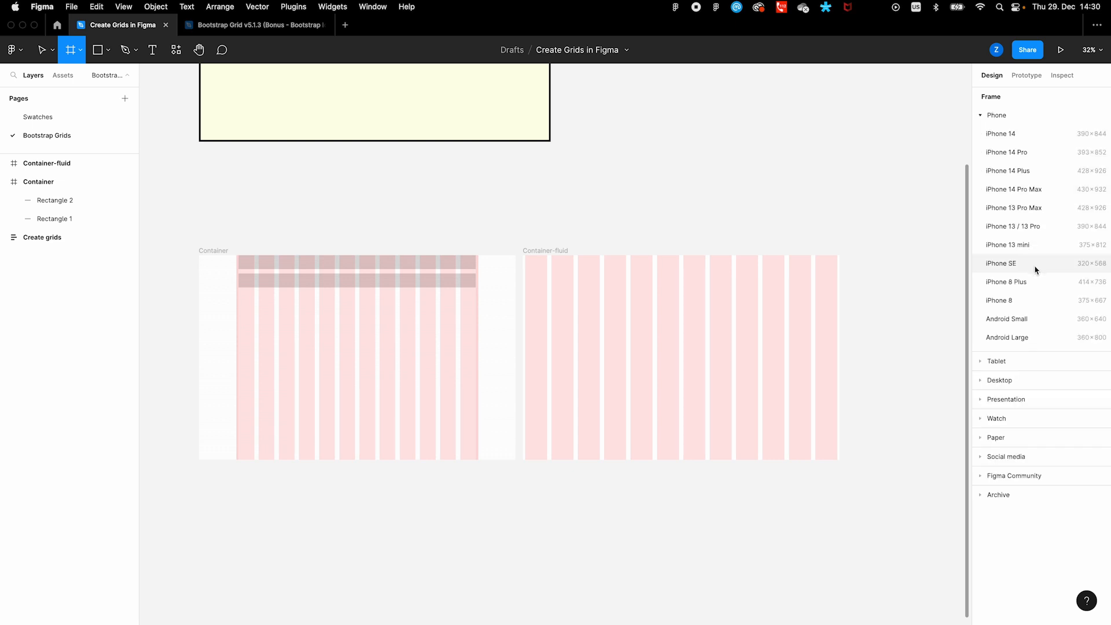
pyautogui.click(1077, 268)
# Move the iPhone SE frame to the left of the Container frame, aligned with its top edge
pyautogui.scroll(-2, 899, 284)
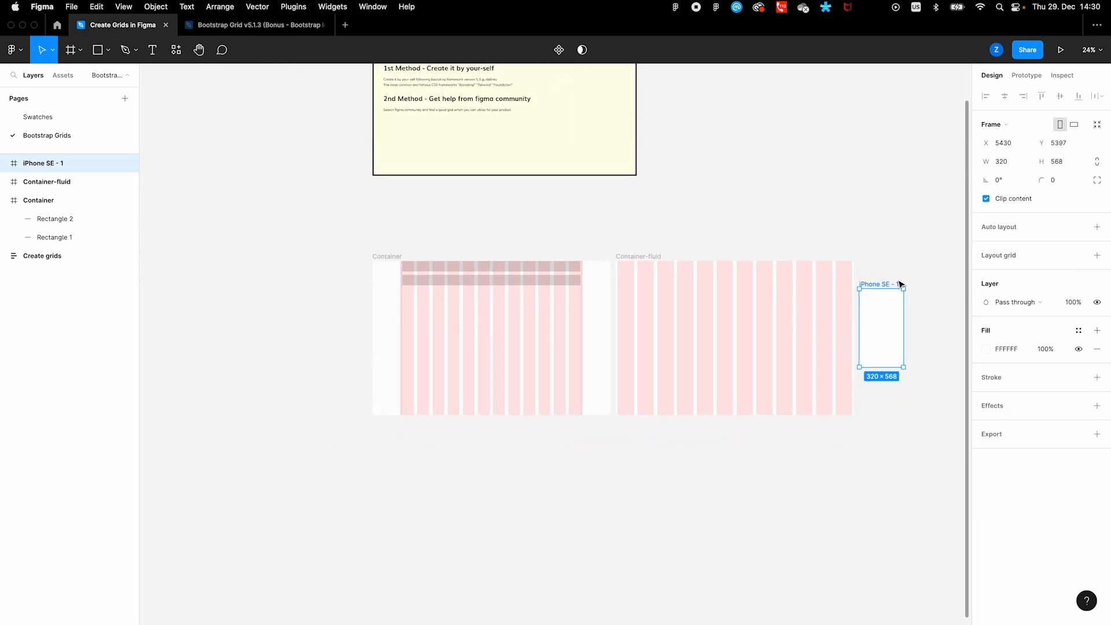
pyautogui.moveTo(887, 288); pyautogui.dragTo(332, 216)
pyautogui.scroll(5, 313, 259)
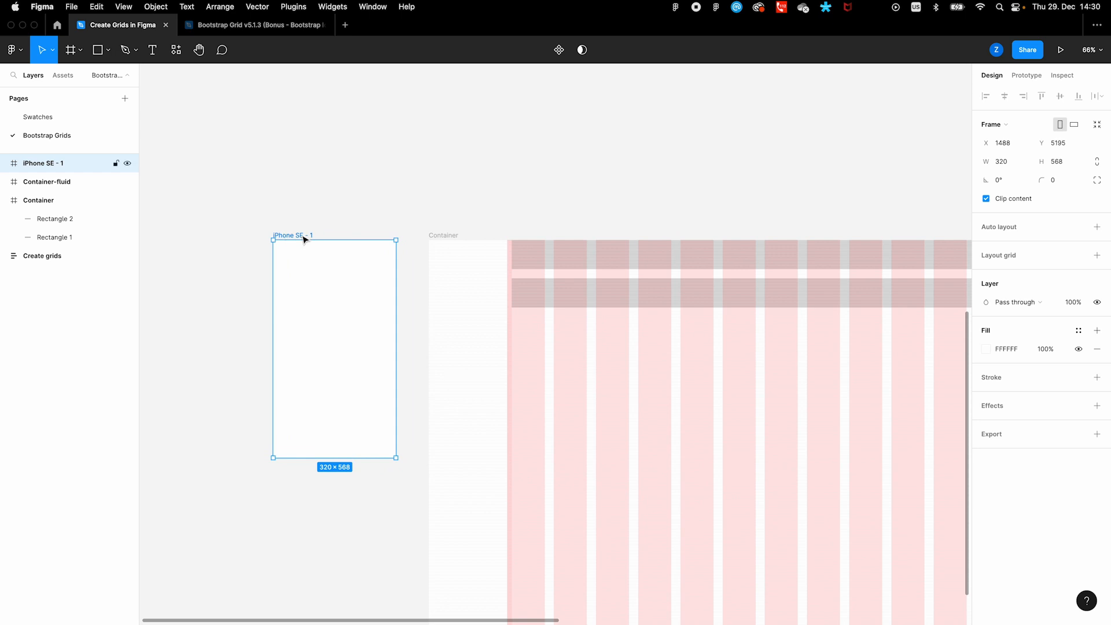
# Apply the --container-fluid grid style to the iPhone SE frame and detach the style so its grid can be edited
pyautogui.click(1078, 255)
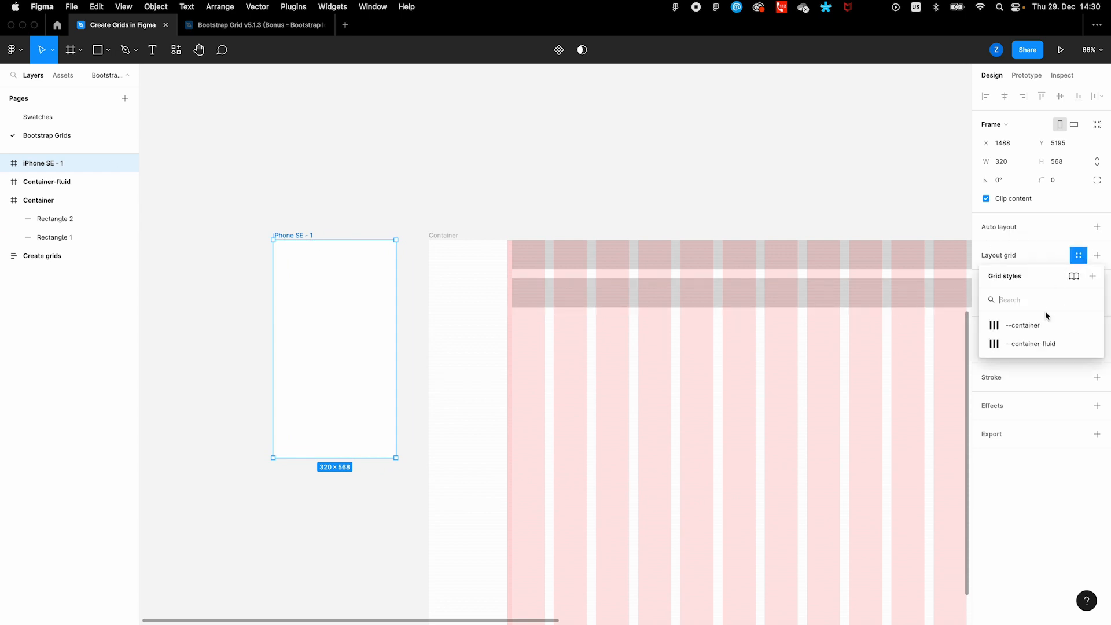
pyautogui.click(1030, 344)
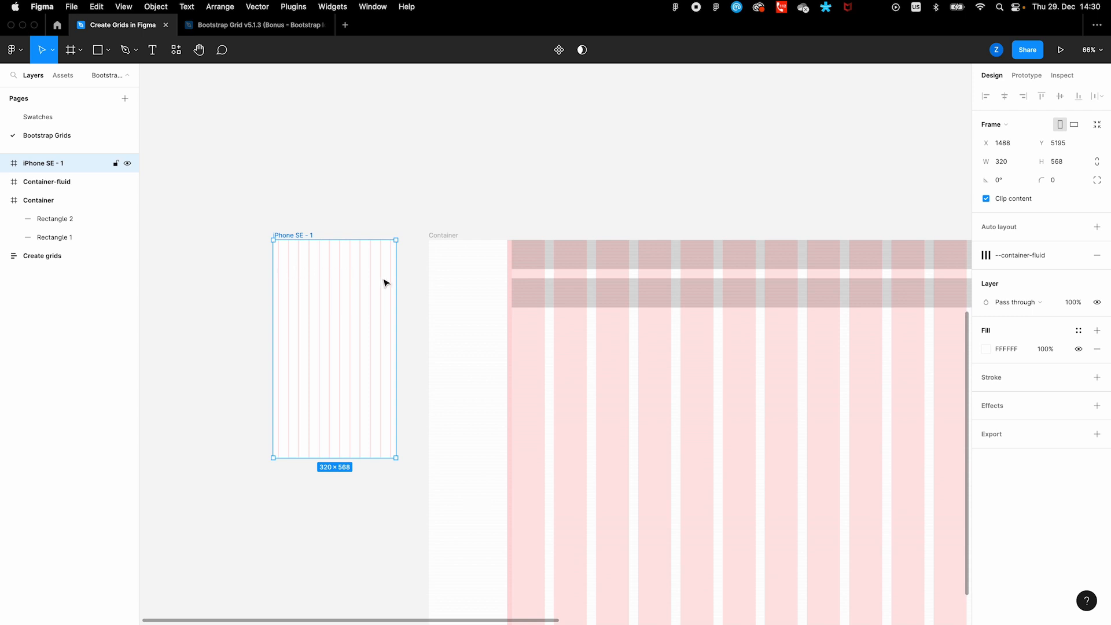
pyautogui.moveTo(1050, 263)
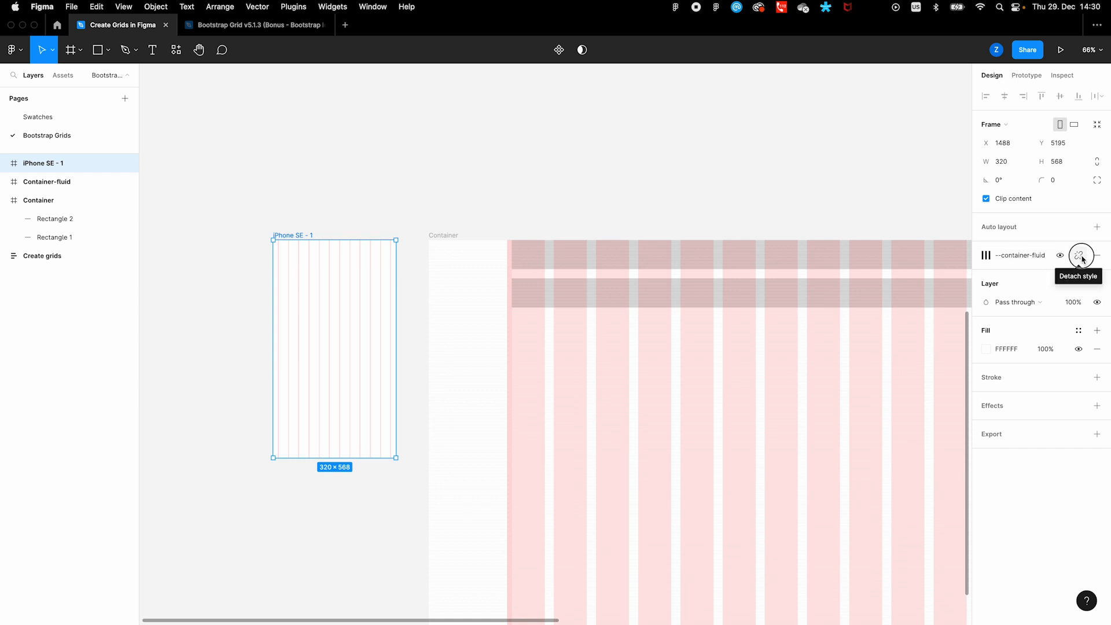
pyautogui.click(1079, 256)
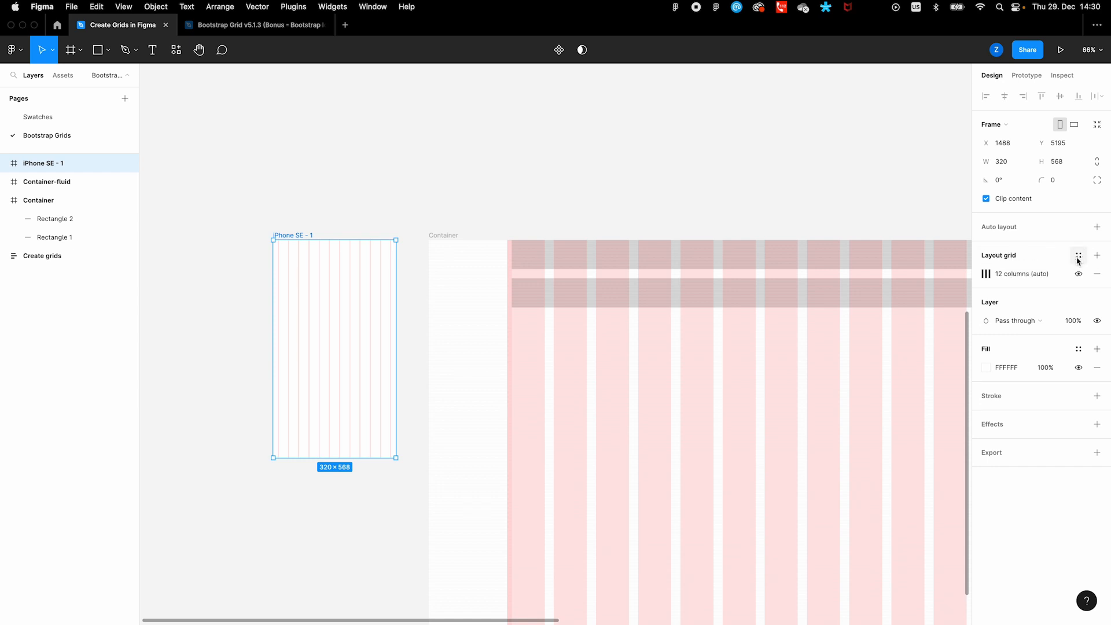
# Set the column count of the iPhone SE frame's layout grid to 4
pyautogui.click(985, 274)
pyautogui.write('4')
pyautogui.press('Return')
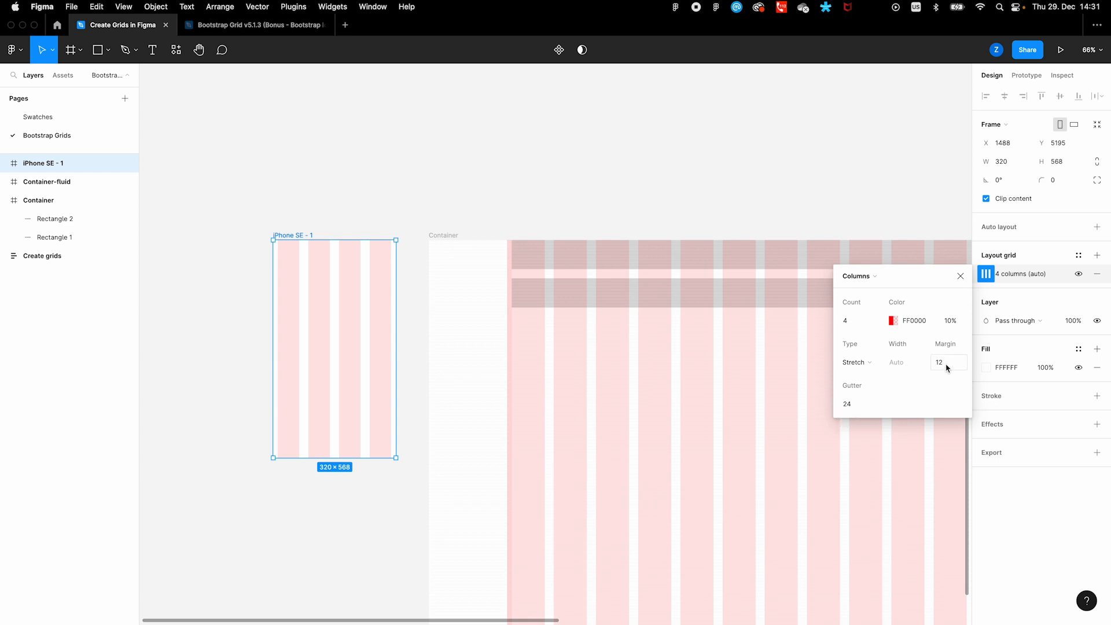
pyautogui.click(960, 276)
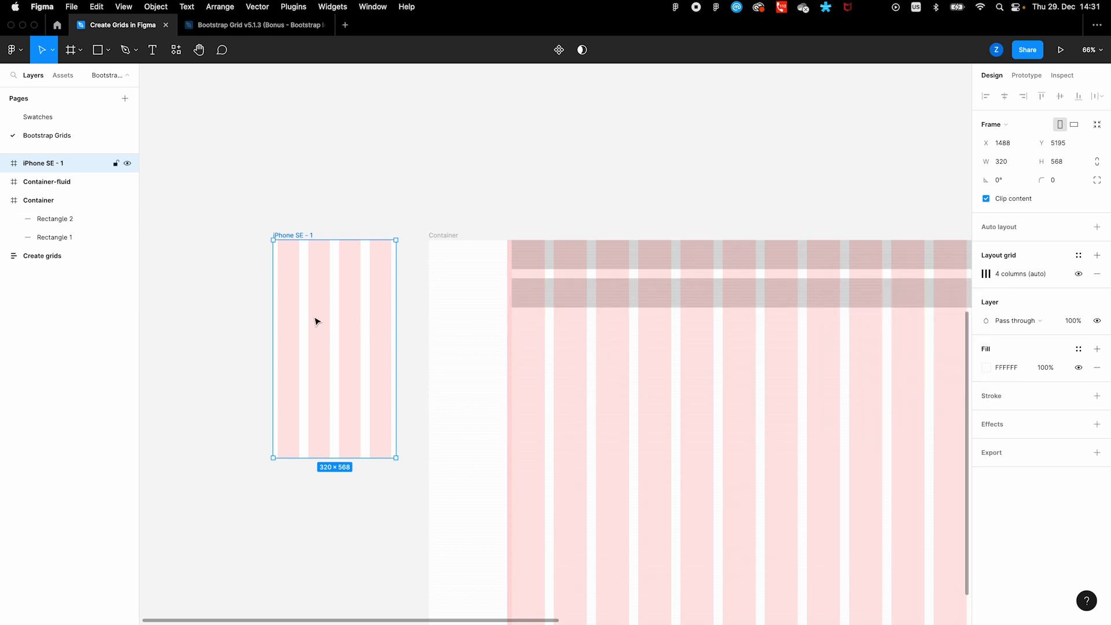
# Rename the iPhone SE frame as Mobile
pyautogui.scroll(2, 301, 262)
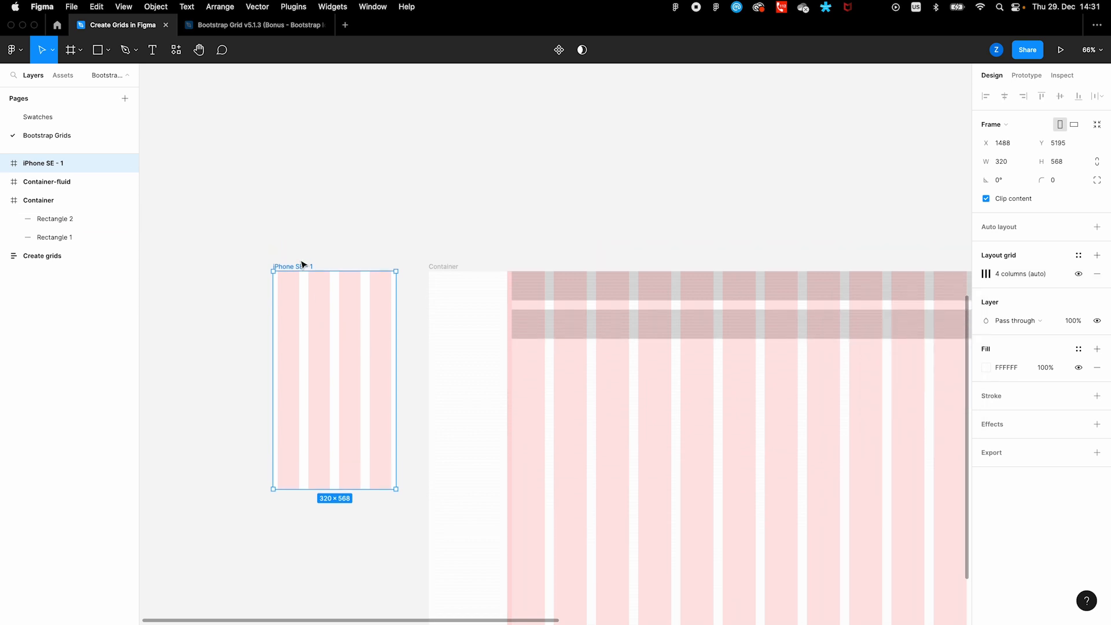
pyautogui.scroll(-4, 317, 325)
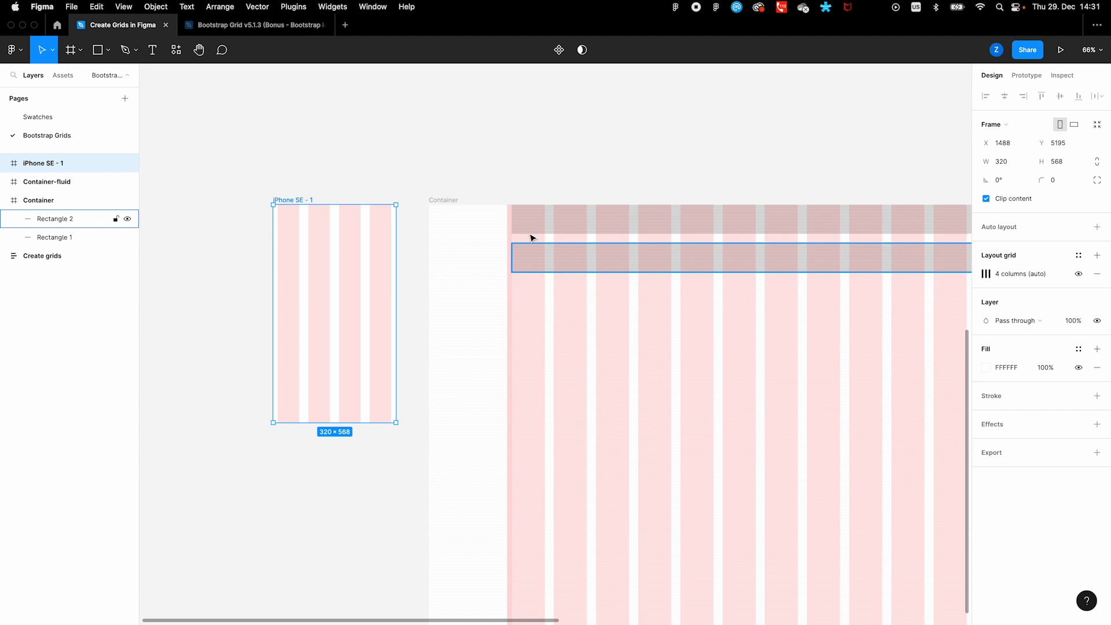
pyautogui.click(293, 200)
pyautogui.doubleClick(293, 199)
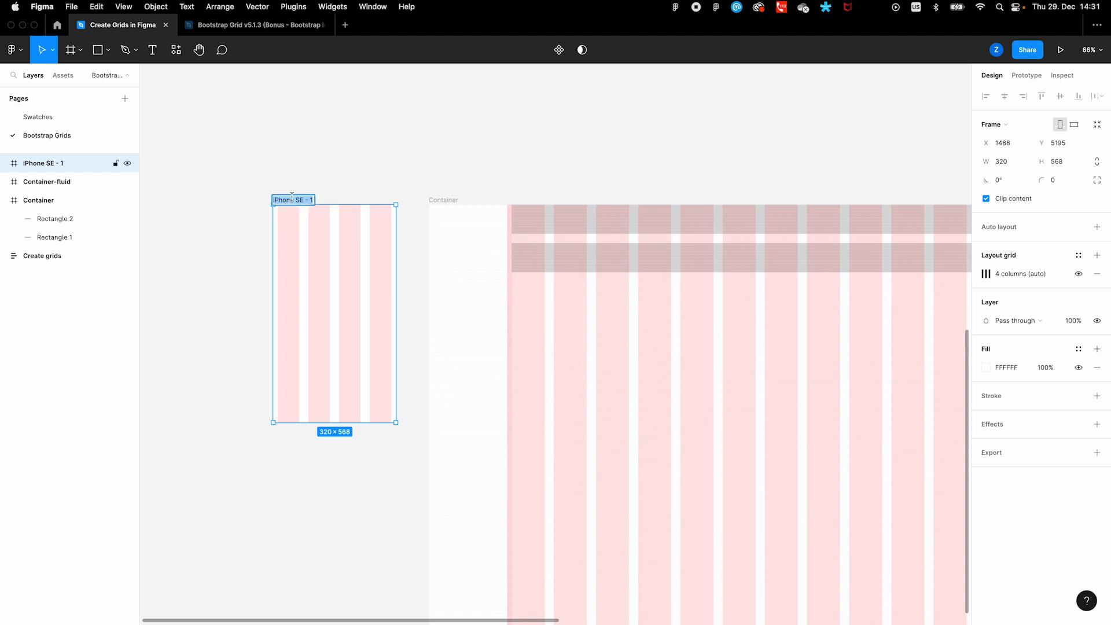
pyautogui.write('Mobile')
pyautogui.press('Return')
# Save the Mobile frame's layout grid as a new grid style named --mobile and deselect the frame
pyautogui.click(1079, 255)
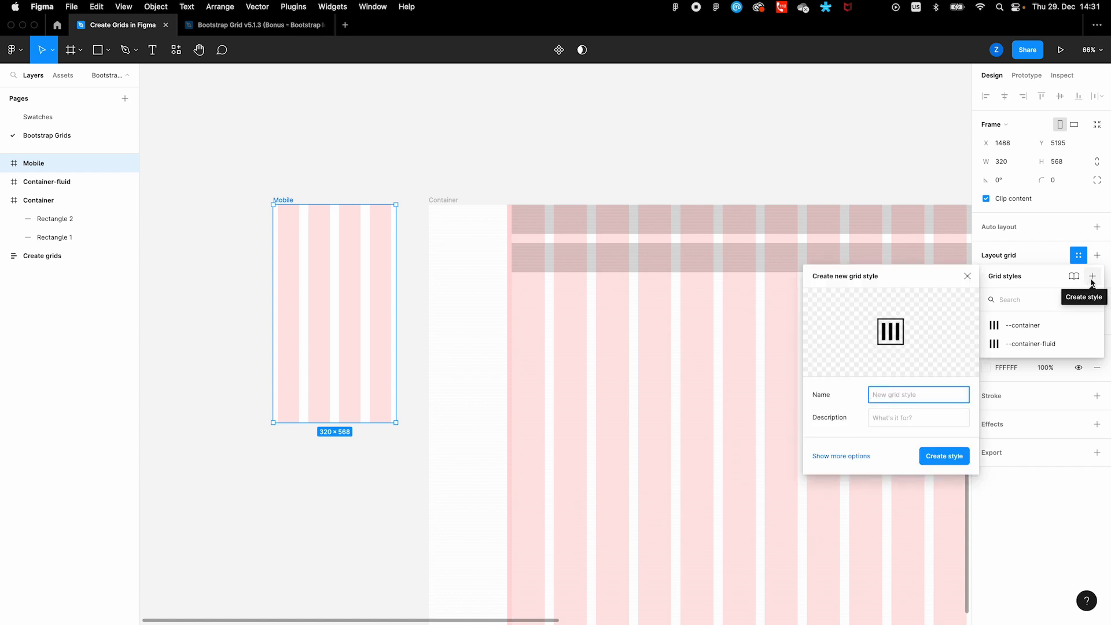
pyautogui.write('--')
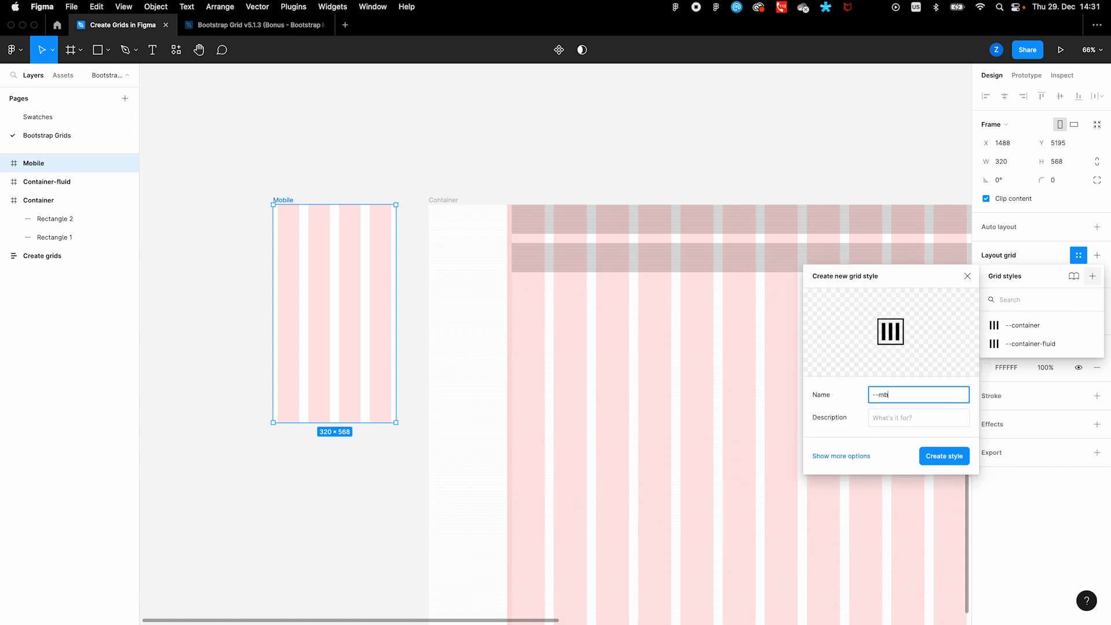
pyautogui.write('mobile')
pyautogui.press('Return')
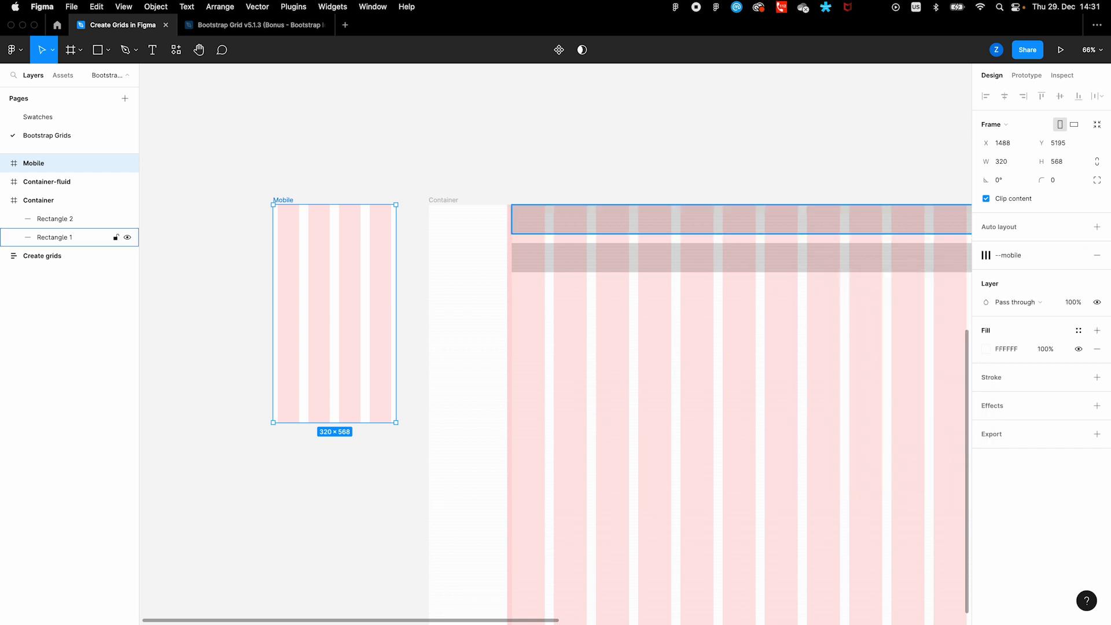
pyautogui.click(419, 166)
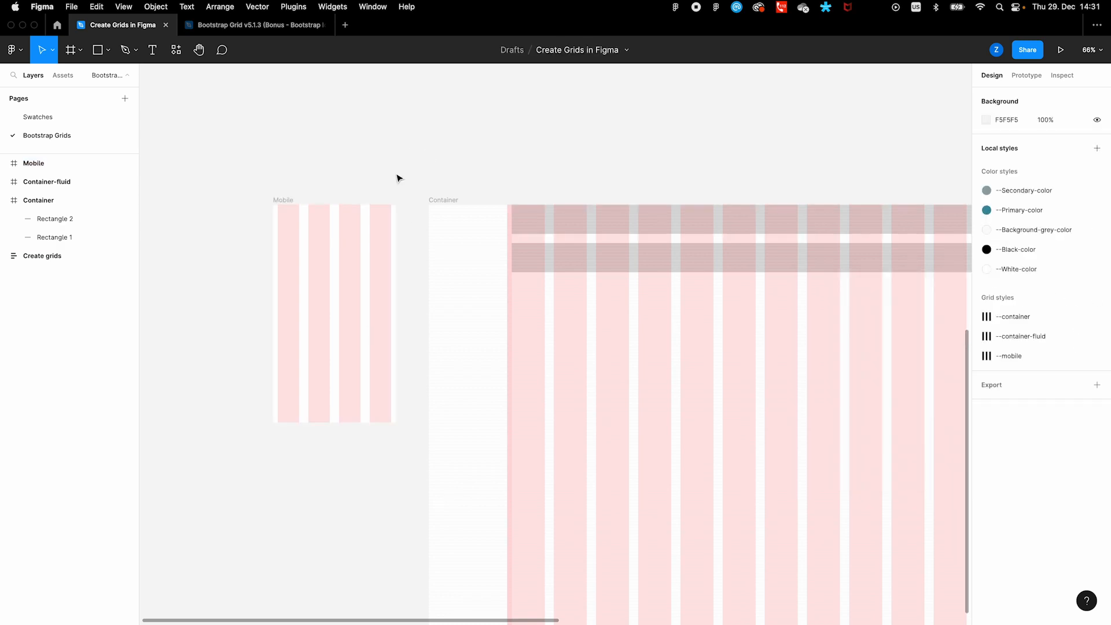
# Review the three grid frames and read the Create grids note on the second method, getting help from the Figma community
pyautogui.scroll(-3, 368, 185)
pyautogui.scroll(-3, 368, 185)
pyautogui.press('space')
pyautogui.moveTo(563, 144); pyautogui.dragTo(444, 161)
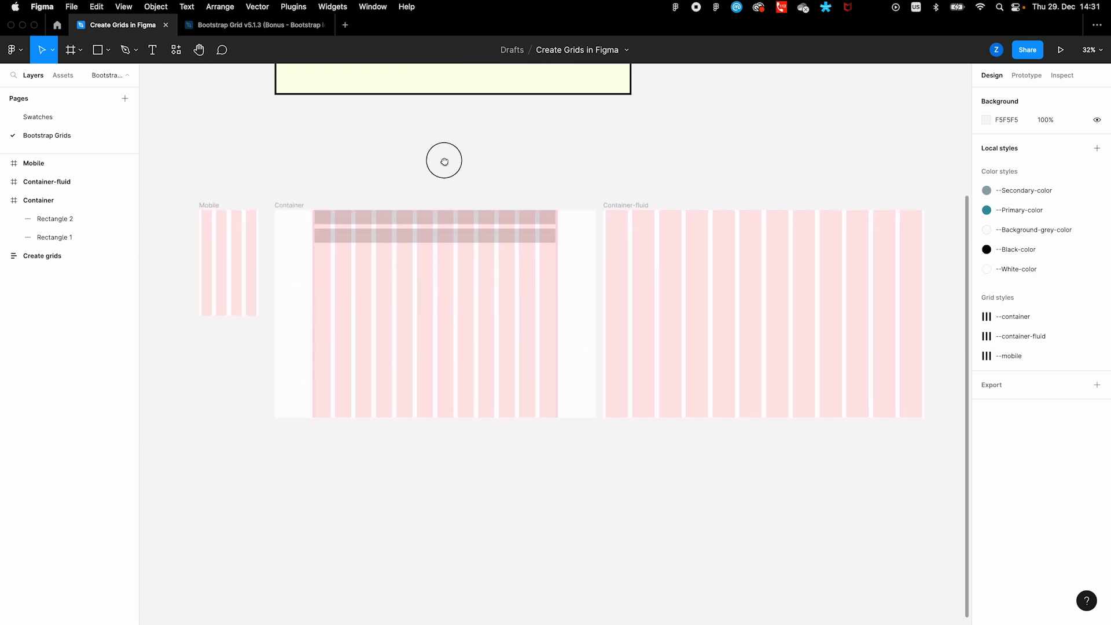
pyautogui.scroll(1, 446, 165)
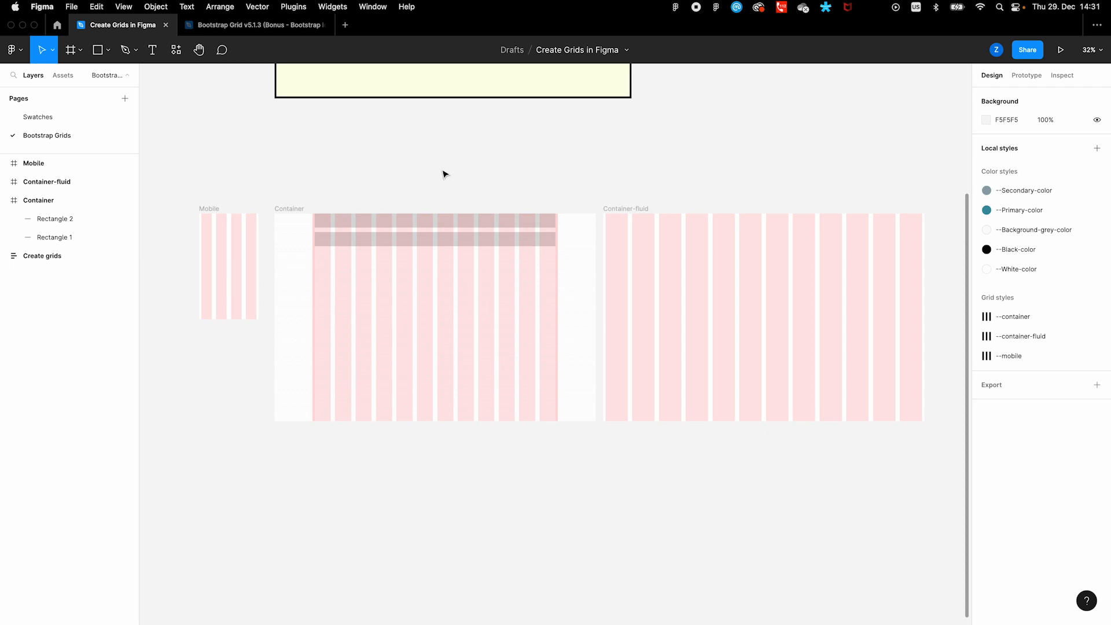
pyautogui.scroll(5, 445, 174)
pyautogui.click(417, 252)
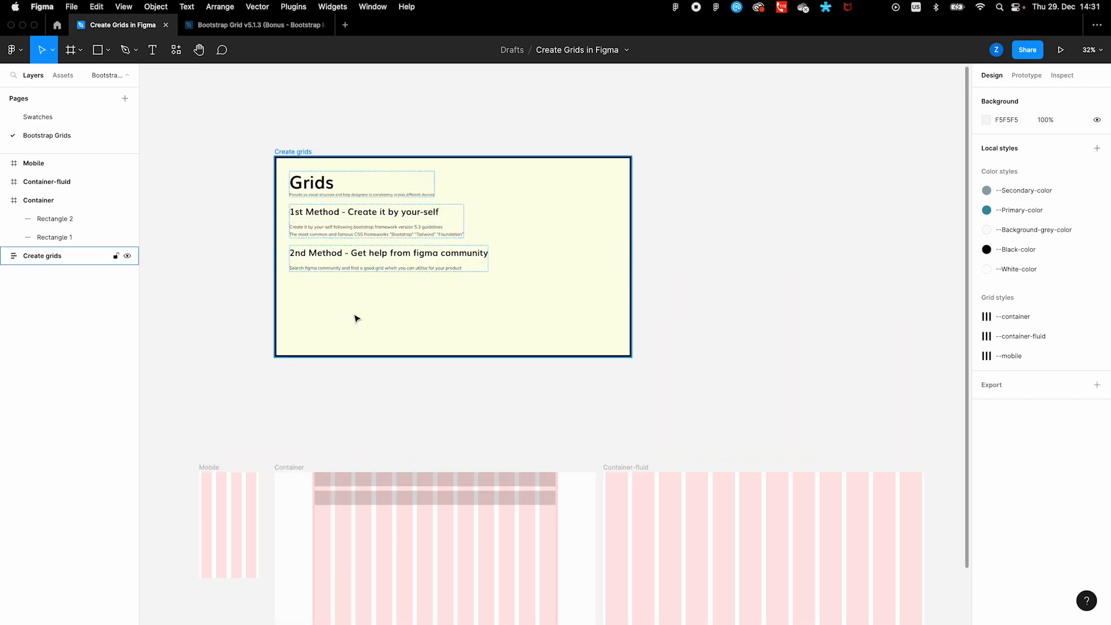
pyautogui.scroll(5, 355, 294)
pyautogui.moveTo(356, 288); pyautogui.dragTo(383, 351)
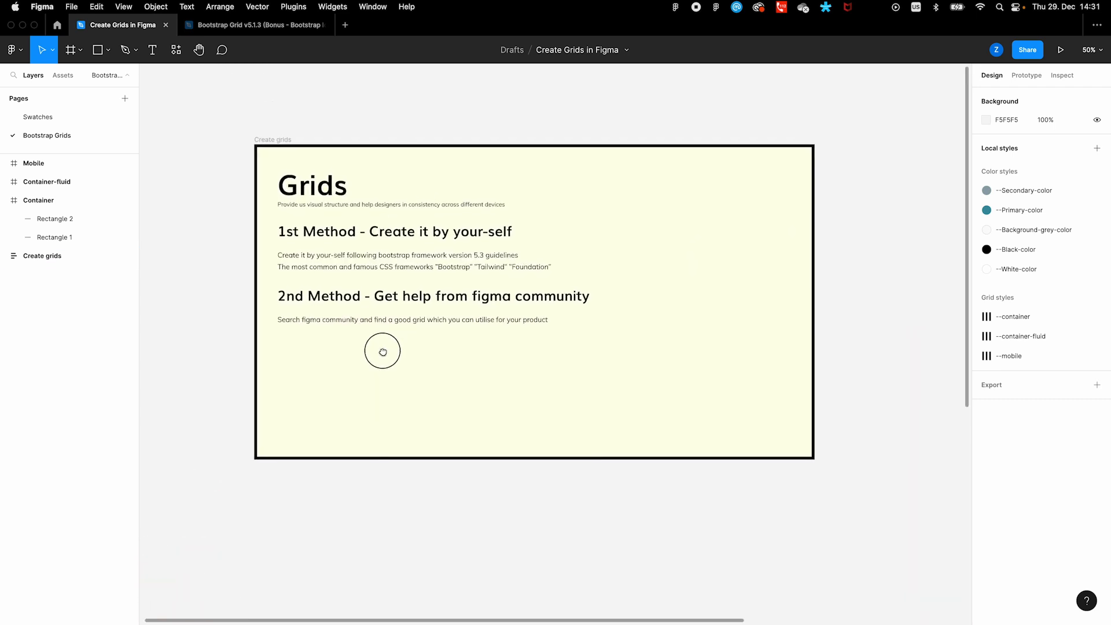
pyautogui.scroll(3, 384, 355)
pyautogui.moveTo(404, 312); pyautogui.dragTo(398, 343)
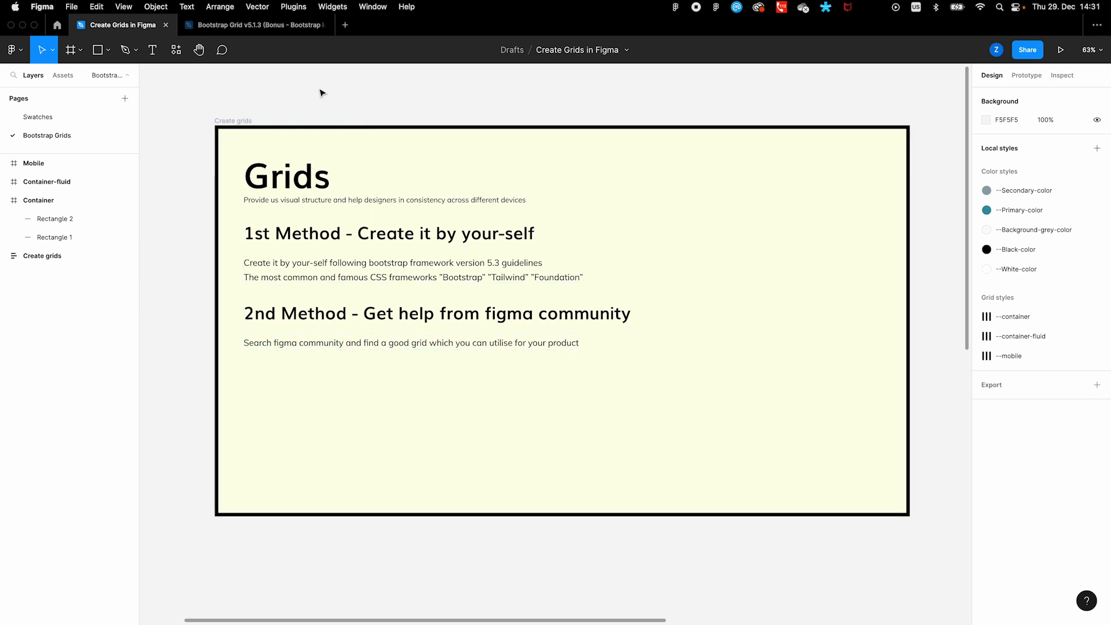
# Return to the Figma Community results for "boostrap grid 5 for mobile" and examine the search text and offered grid files
pyautogui.click(57, 26)
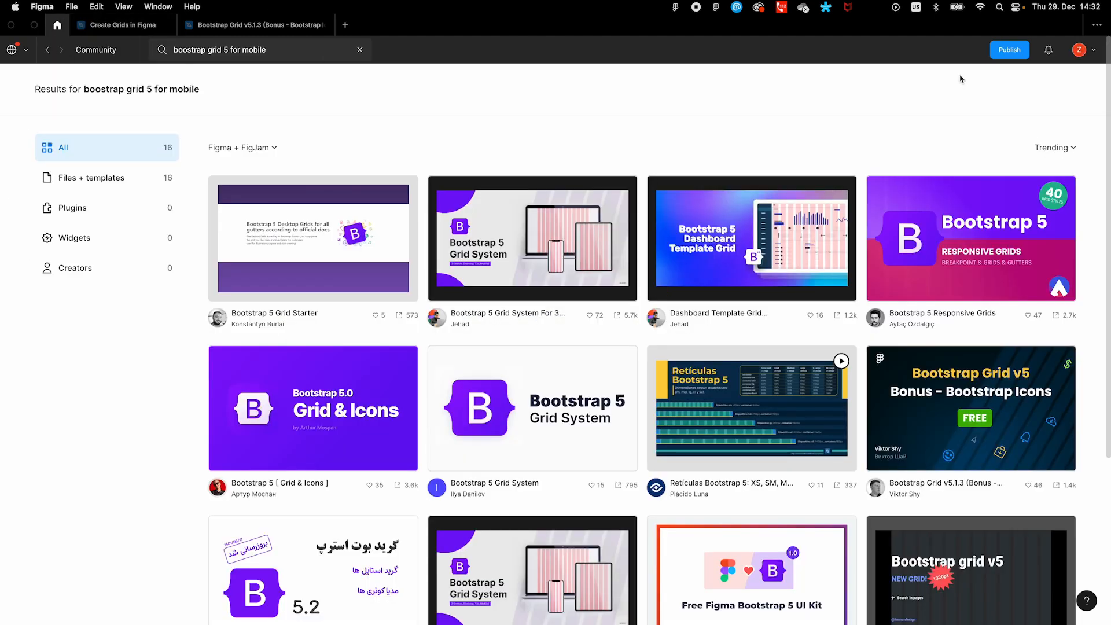
pyautogui.click(276, 50)
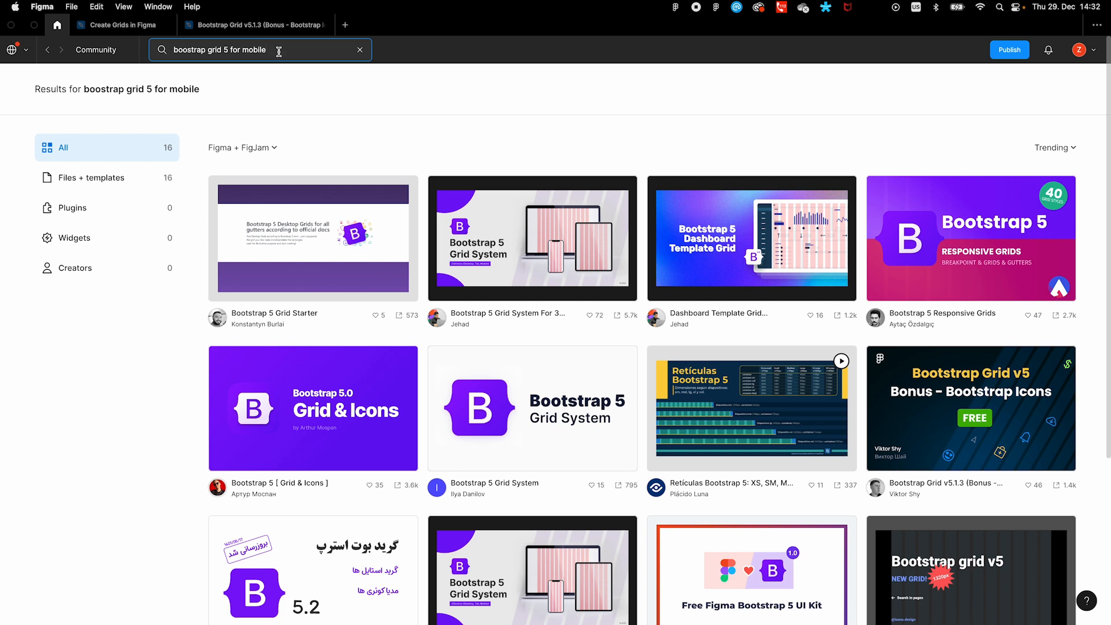
pyautogui.click(224, 50)
pyautogui.doubleClick(225, 49)
pyautogui.click(546, 139)
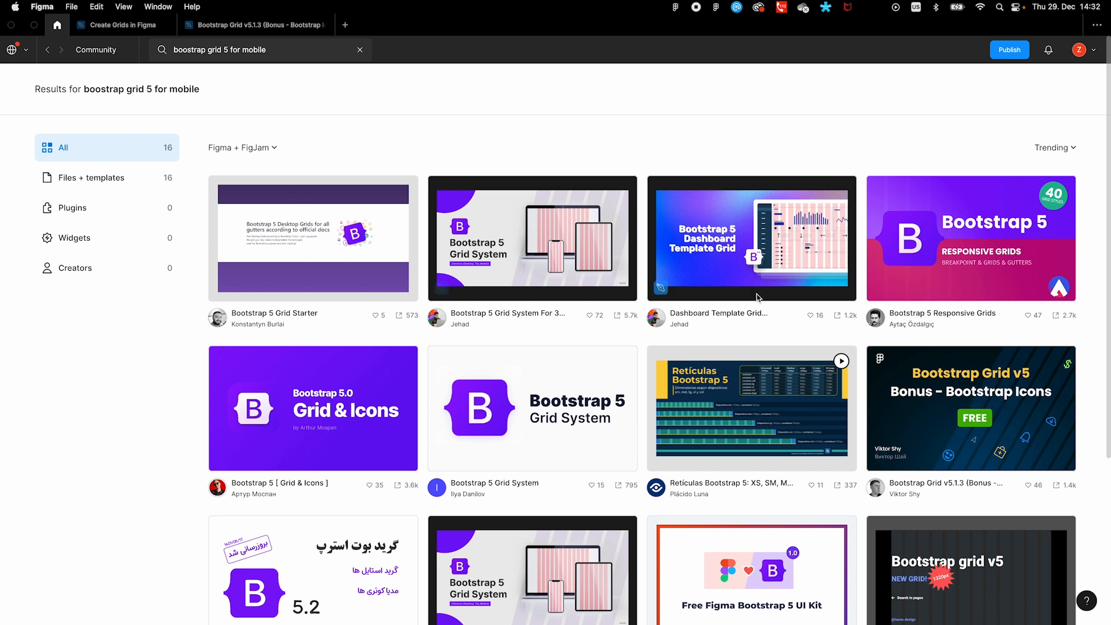
# Switch to the Bootstrap Grid v5.1.3 file, show its Bootstrap Grid v5.1.3 page and review the author and contacts section
pyautogui.click(248, 26)
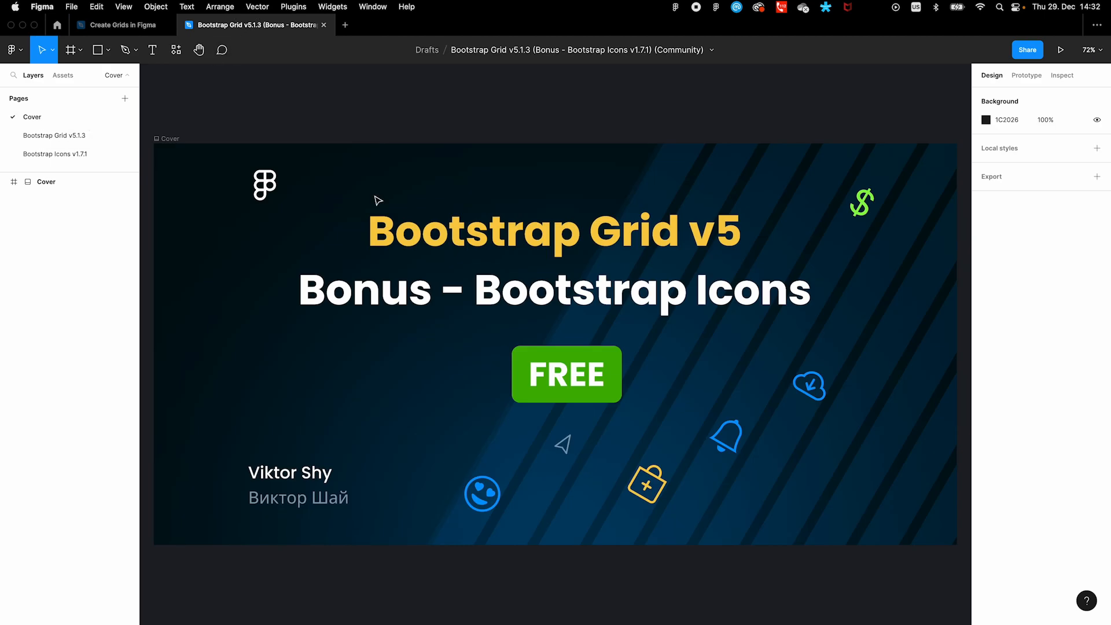
pyautogui.click(71, 137)
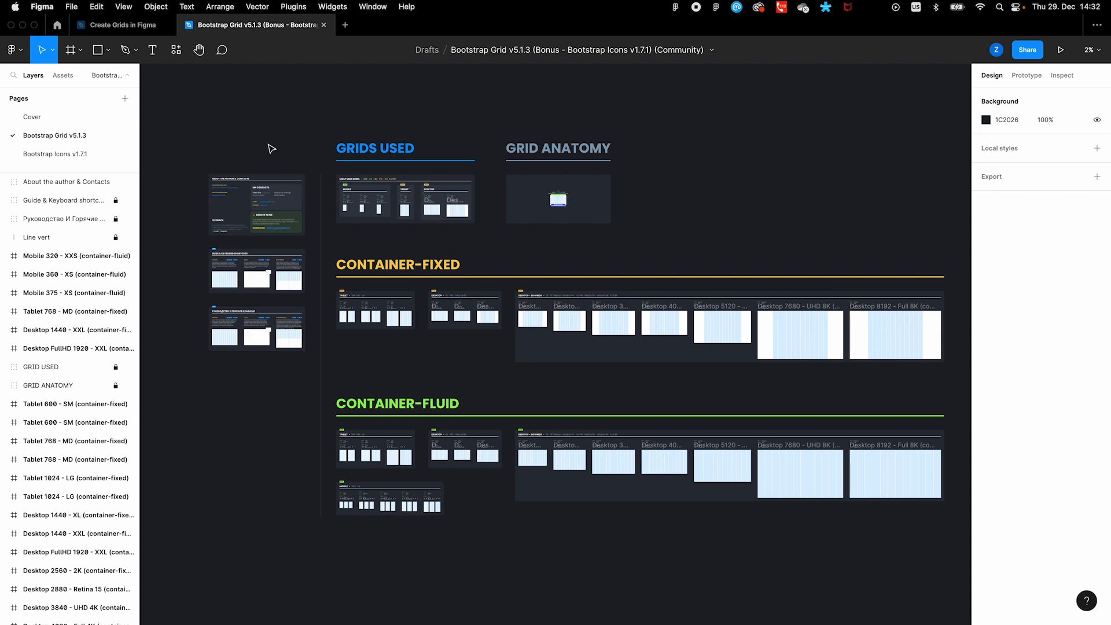
pyautogui.scroll(5, 241, 169)
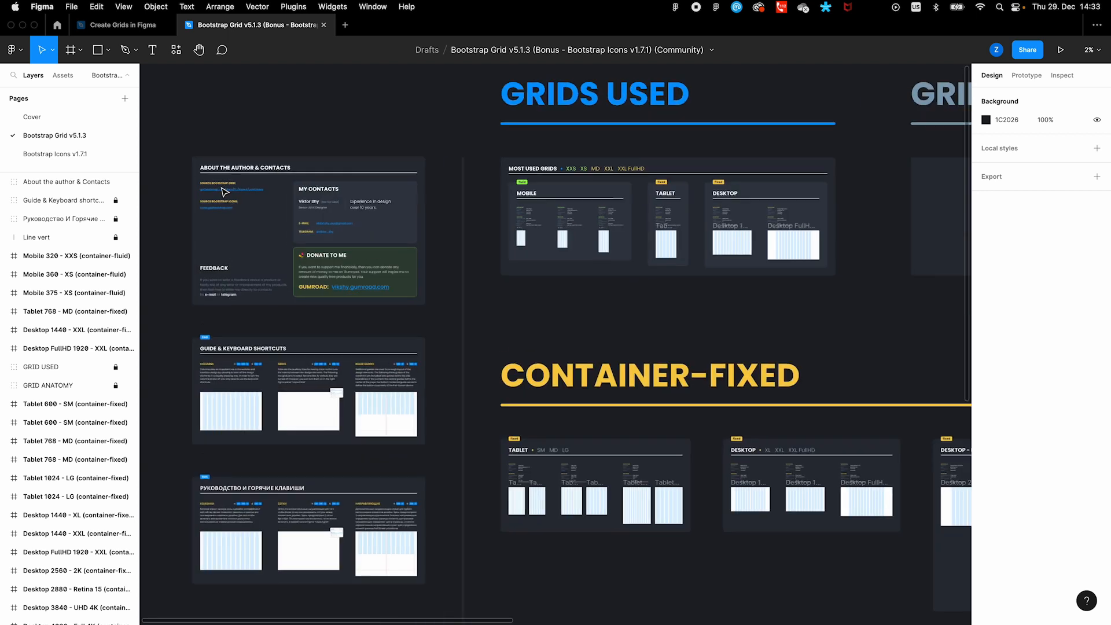
pyautogui.scroll(-2, 482, 235)
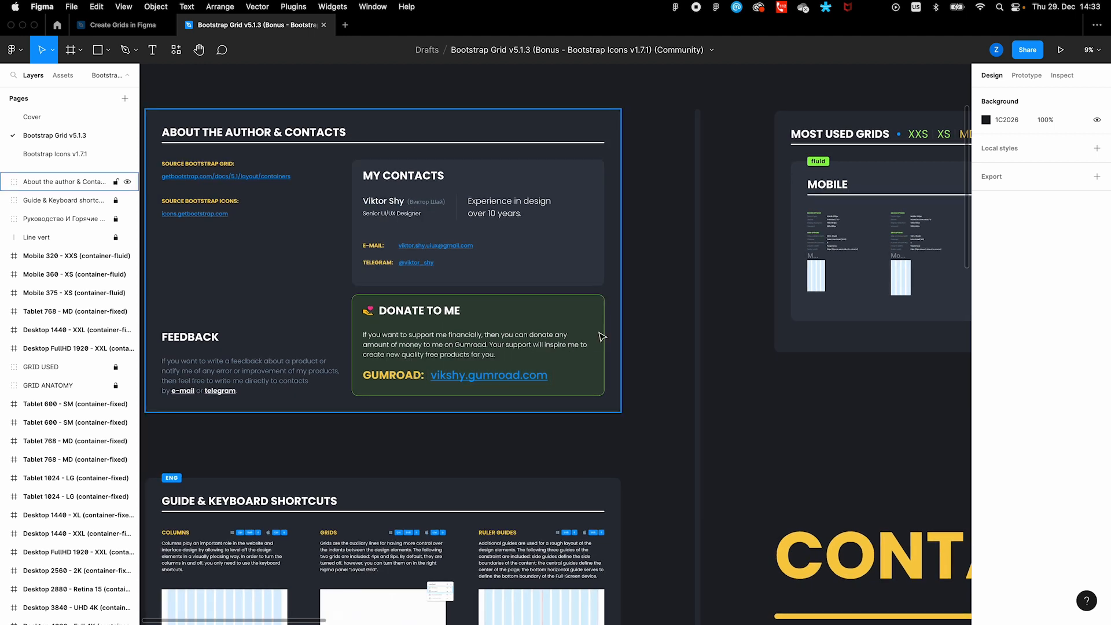
# Examine the Grids Used section, reading the device and grid options of the mobile, tablet and desktop frames
pyautogui.scroll(-3, 608, 318)
pyautogui.hscroll(10, 754, 332)
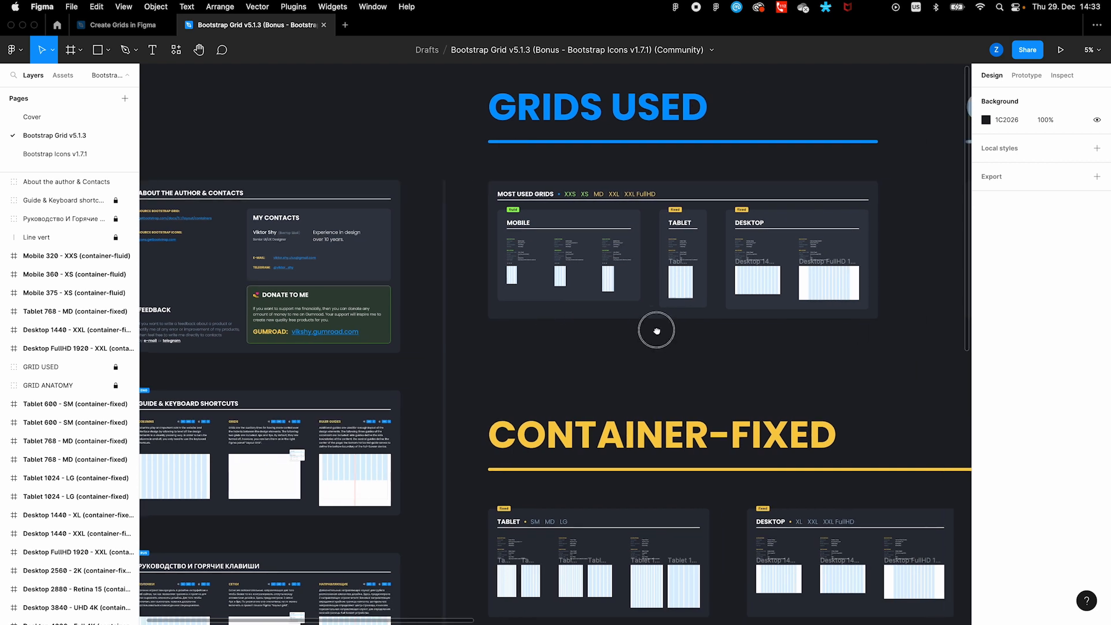
pyautogui.scroll(2, 543, 404)
pyautogui.hscroll(4, 578, 399)
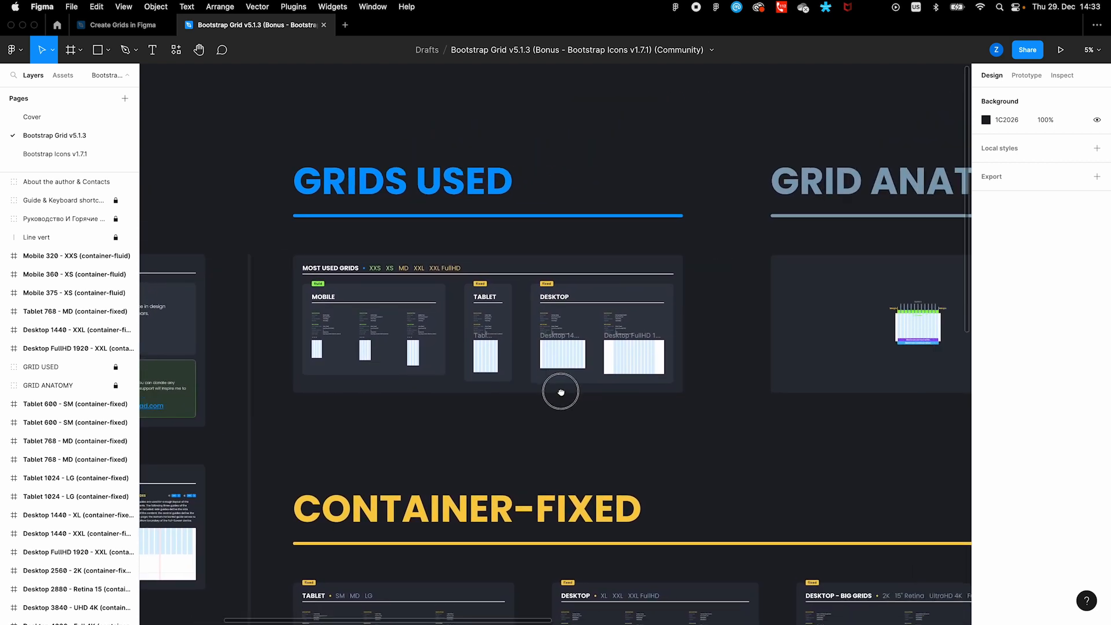
pyautogui.scroll(1, 375, 358)
pyautogui.scroll(6, 375, 365)
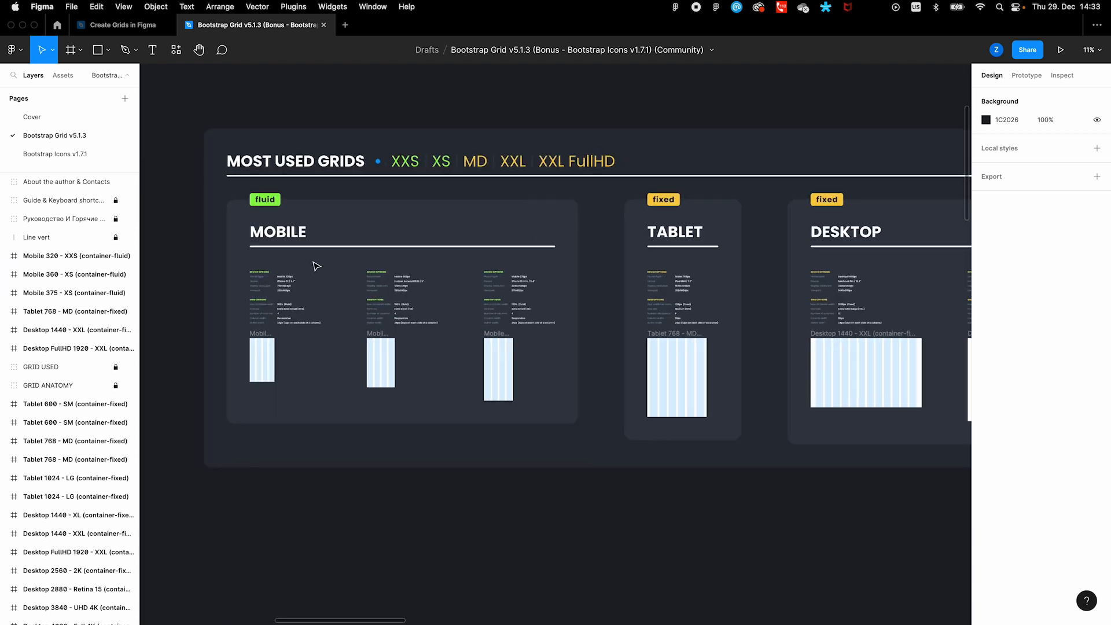
pyautogui.scroll(1, 308, 292)
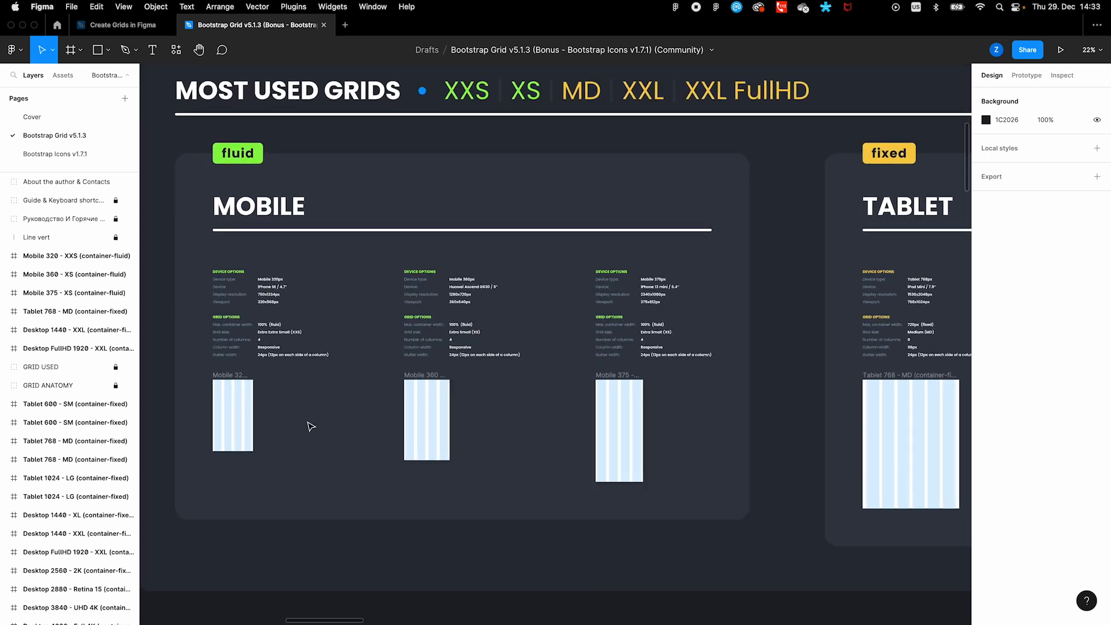
pyautogui.scroll(-5, 249, 413)
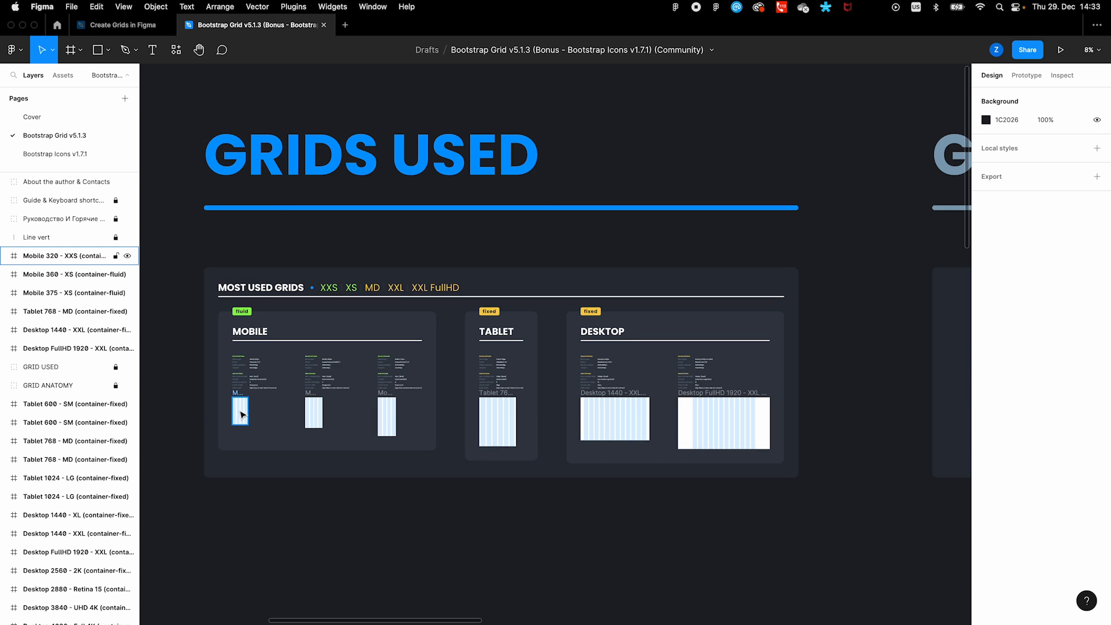
# Select and copy the Mobile 320, Tablet 768 and Desktop FullHD 1920 frames from the Most Used Grids section
pyautogui.click(245, 412)
pyautogui.hscroll(5, 359, 431)
pyautogui.click(346, 425)
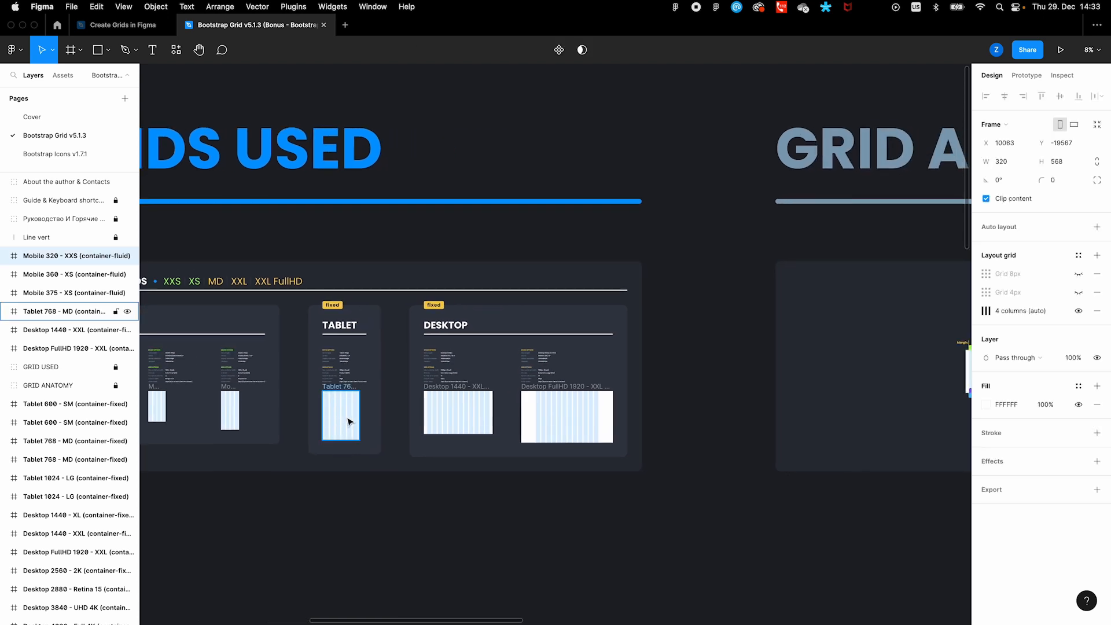
pyautogui.click(579, 422)
pyautogui.hscroll(-5, 496, 426)
pyautogui.scroll(-1, 496, 426)
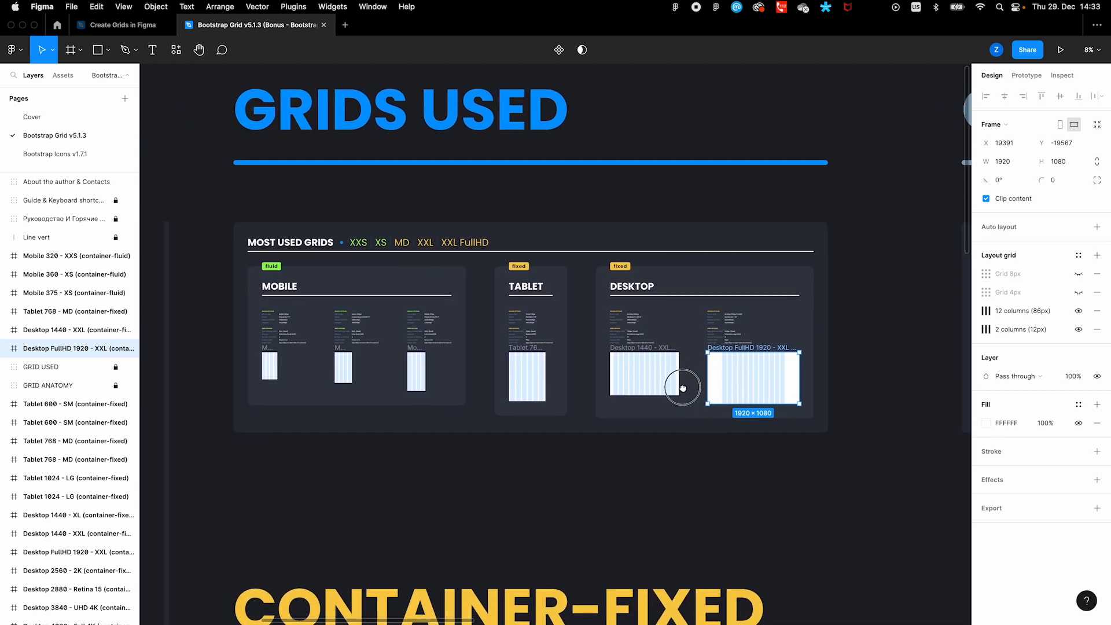
pyautogui.keyDown('shift'); pyautogui.click(522, 383); pyautogui.keyUp('shift')
pyautogui.keyDown('shift'); pyautogui.click(271, 373); pyautogui.keyUp('shift')
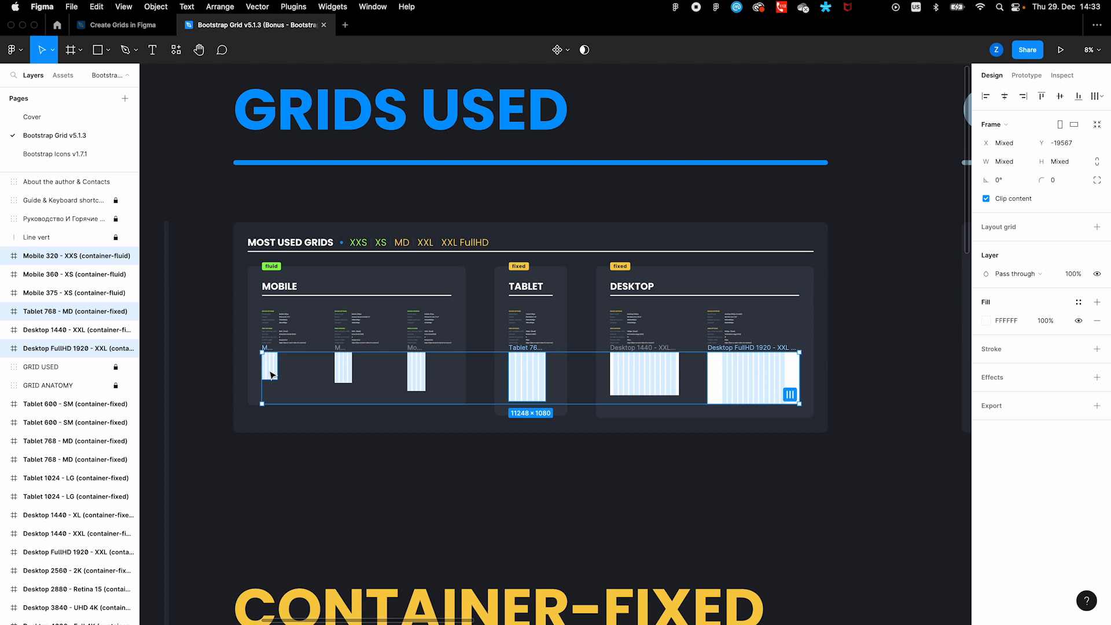
# Switch to the Create Grids in Figma file and delete the Mobile, Container and Container-fluid frames
pyautogui.click(123, 26)
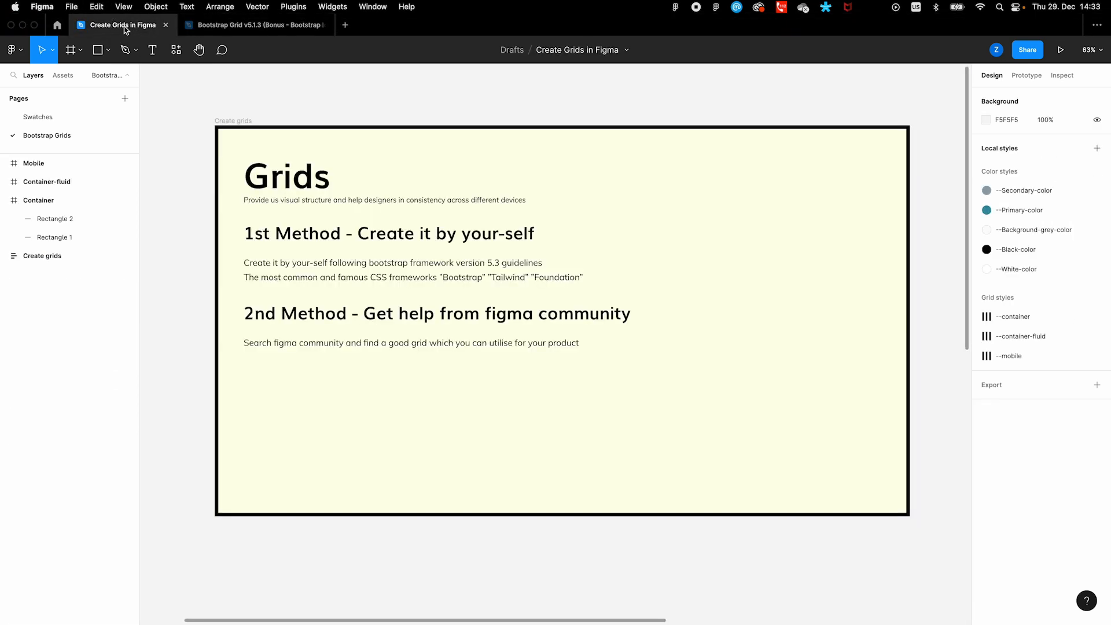
pyautogui.scroll(-5, 446, 209)
pyautogui.moveTo(496, 342); pyautogui.dragTo(465, 144)
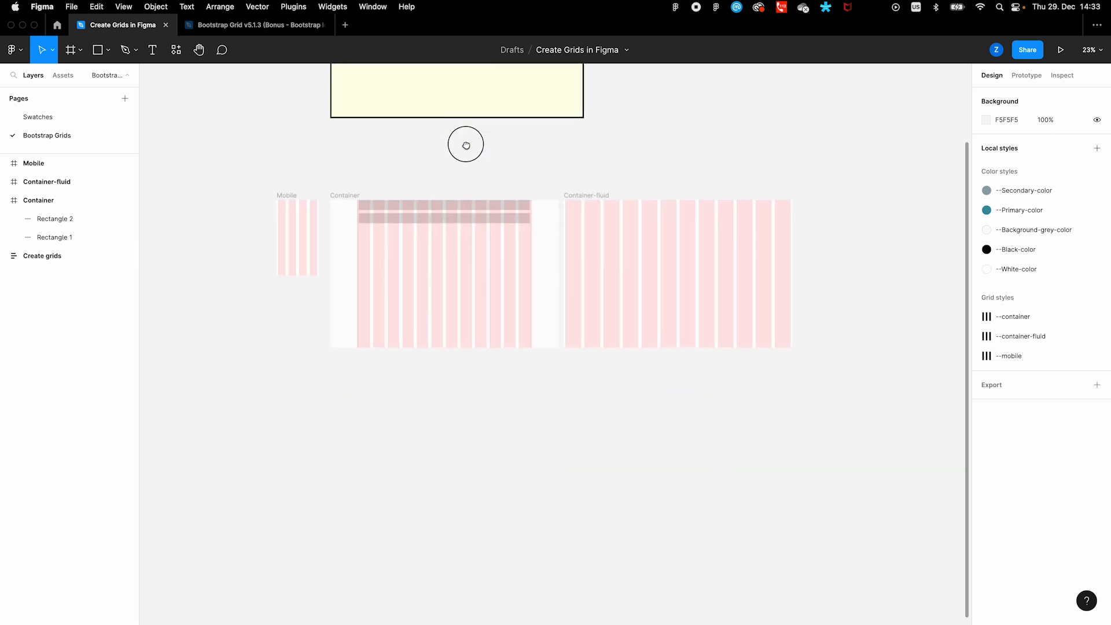
pyautogui.moveTo(255, 179); pyautogui.dragTo(823, 387)
pyautogui.press('Delete')
# Delete the --container, --container-fluid and --mobile grid styles from the local styles
pyautogui.click(1014, 316)
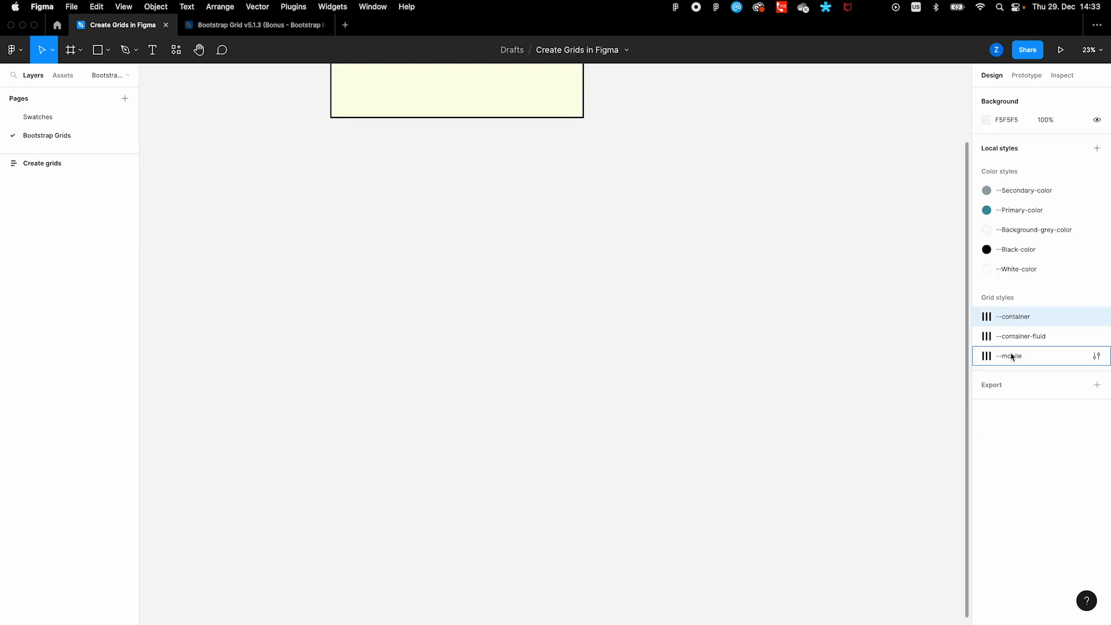
pyautogui.keyDown('shift'); pyautogui.click(1011, 356); pyautogui.keyUp('shift')
pyautogui.rightClick(1014, 357)
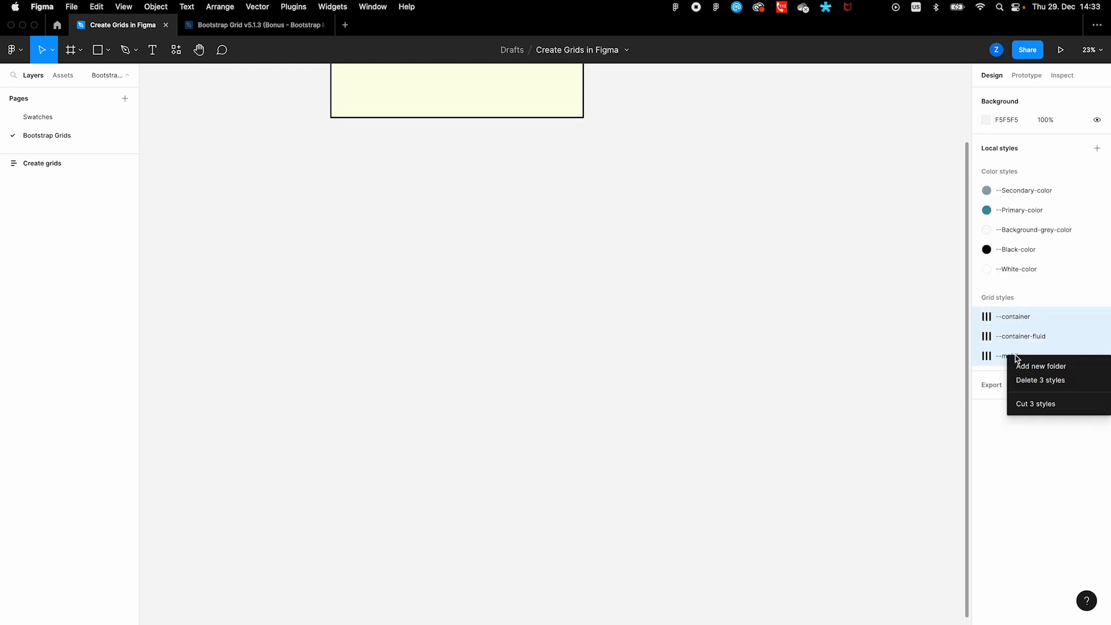
pyautogui.click(1033, 384)
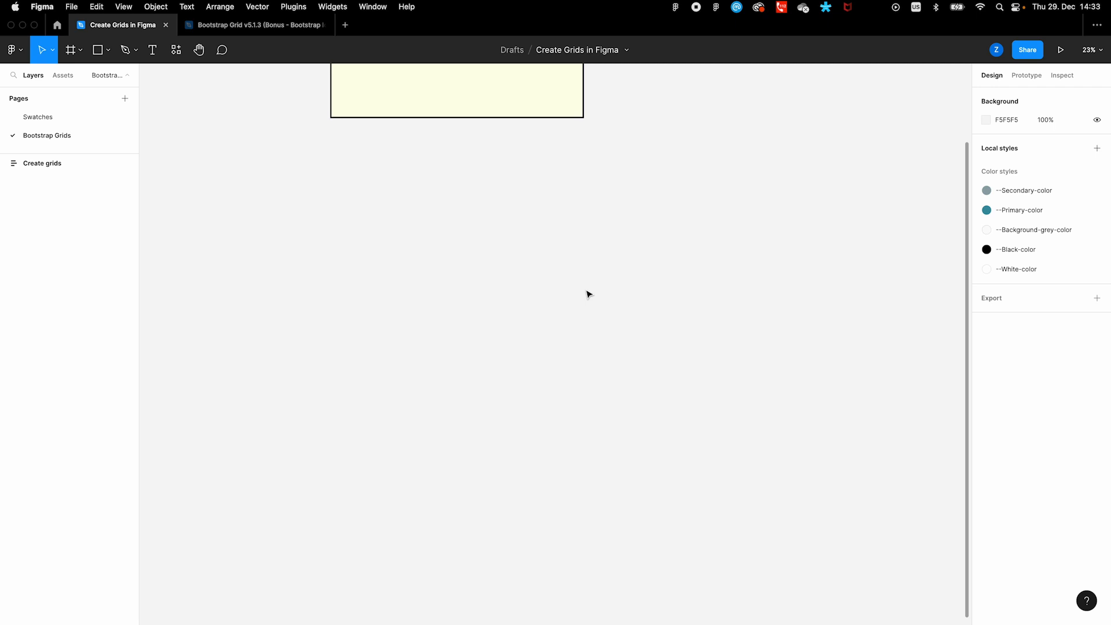
# Paste the three copied grid frames and wrap them in a horizontal auto layout with 100 spacing between items
pyautogui.press('super+v')
pyautogui.scroll(-5, 544, 313)
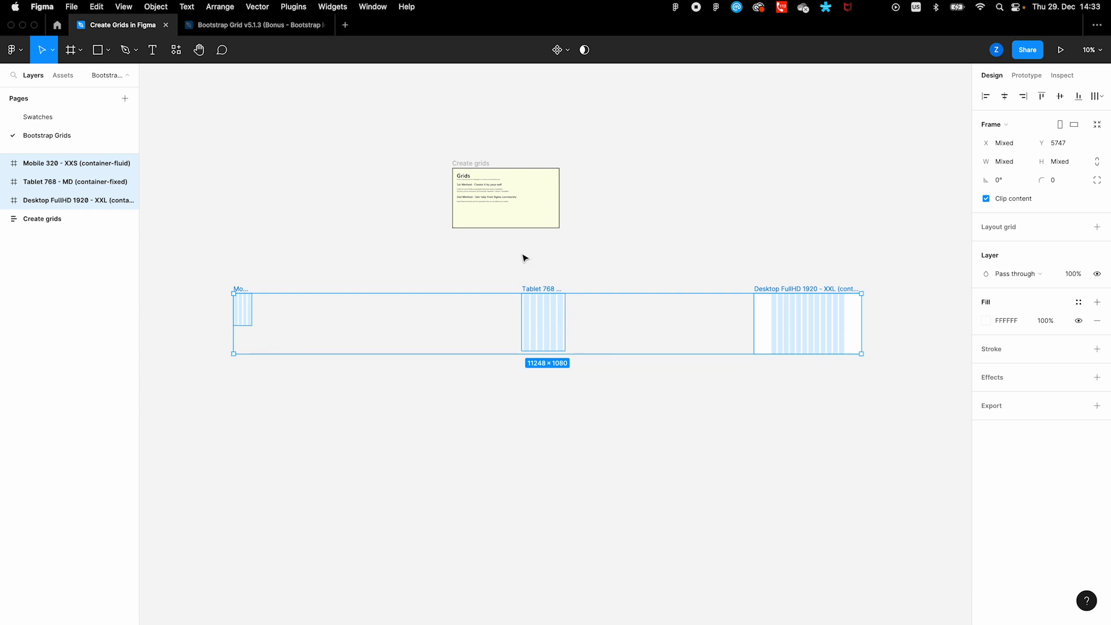
pyautogui.hotkey('shift', 'a')
pyautogui.click(1011, 292)
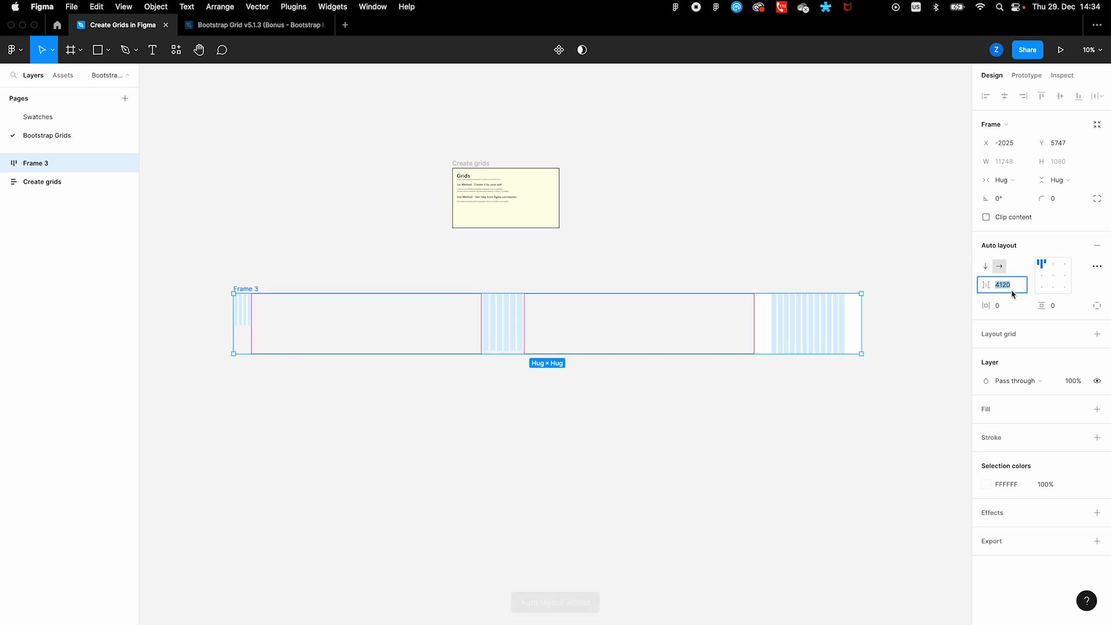
pyautogui.write('100')
pyautogui.press('Return')
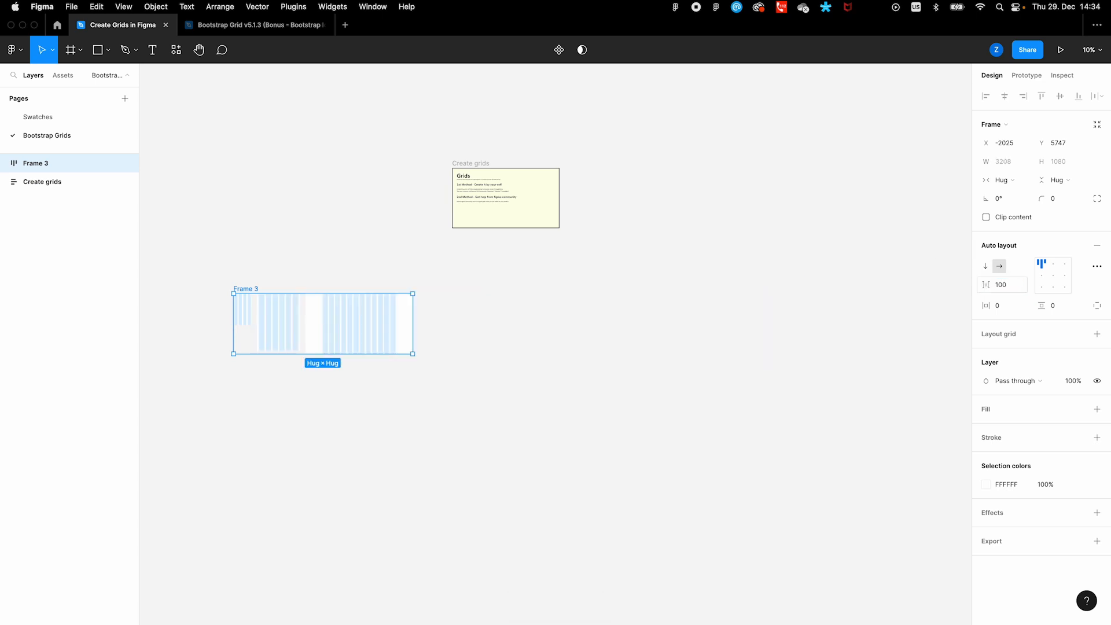
# Move the auto layout frame with the three grids beneath the Create grids note and deselect it
pyautogui.moveTo(387, 322); pyautogui.dragTo(540, 298)
pyautogui.scroll(5, 526, 284)
pyautogui.click(461, 260)
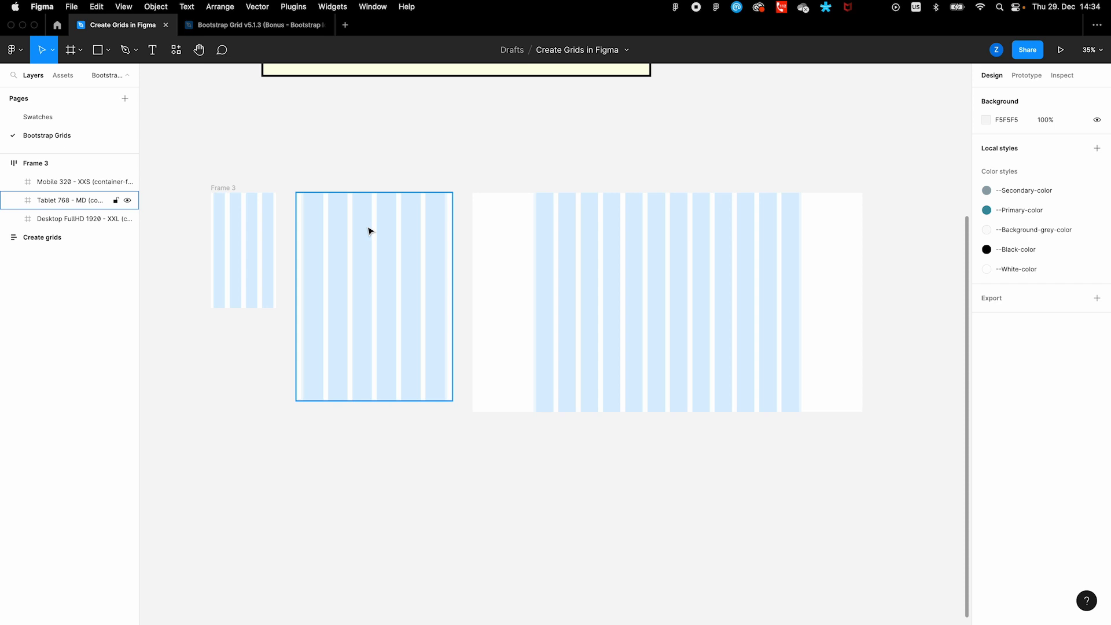
# Select the Mobile 320 frame, preview its 8px and 4px layout grids and hide them again
pyautogui.click(241, 247)
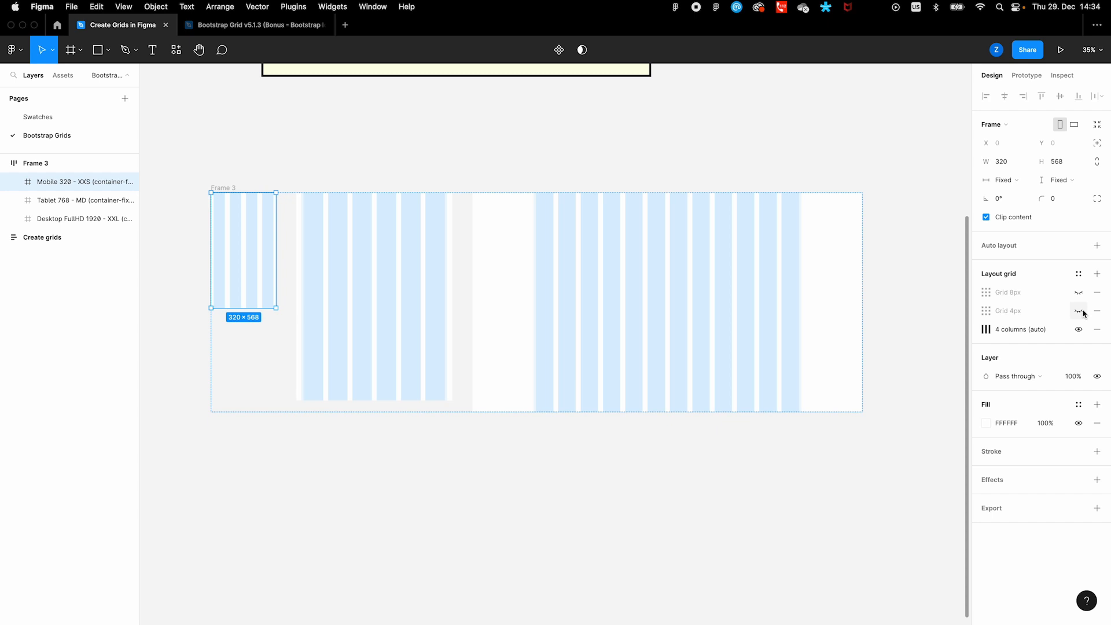
pyautogui.click(1078, 292)
pyautogui.click(1078, 311)
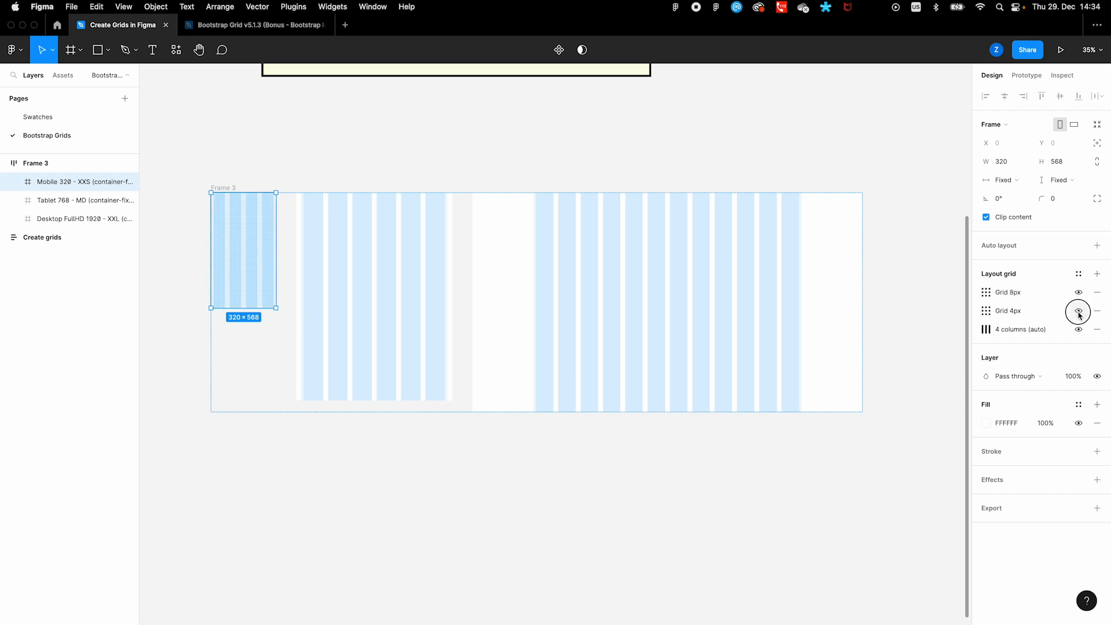
pyautogui.click(1079, 312)
pyautogui.click(1078, 292)
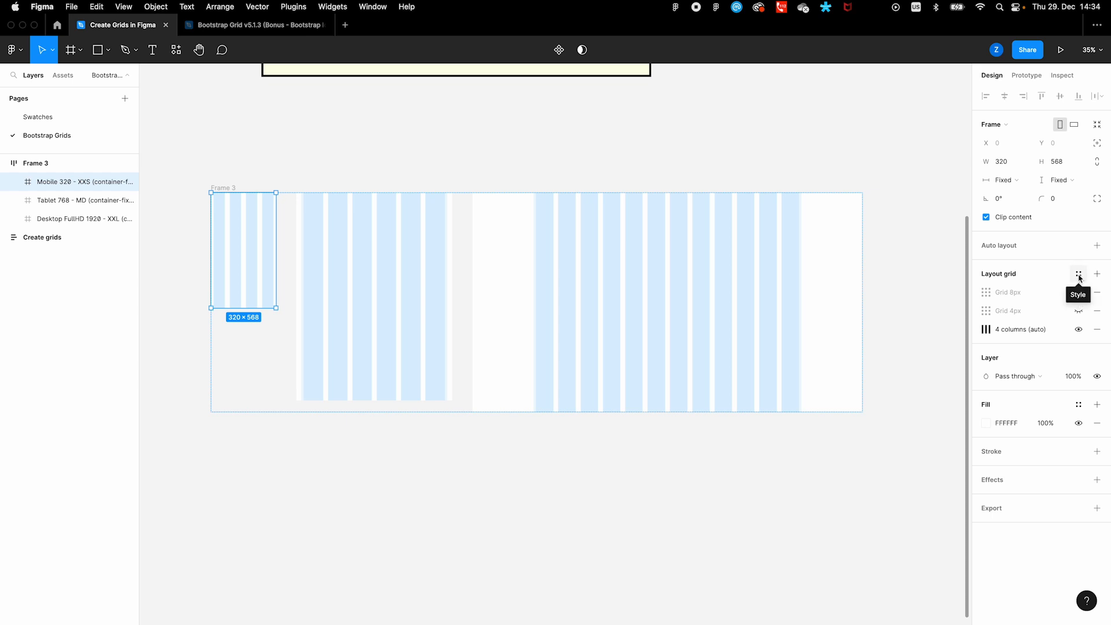
# Save the Mobile 320 frame's layout grids as a new grid style named --mobile
pyautogui.click(1078, 278)
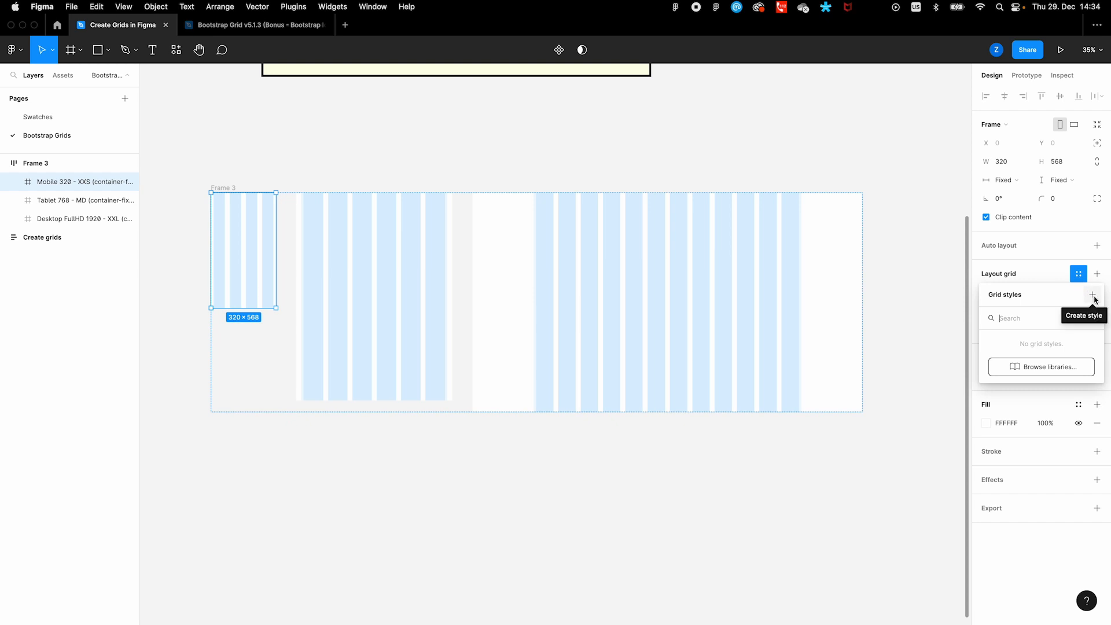
pyautogui.click(1093, 296)
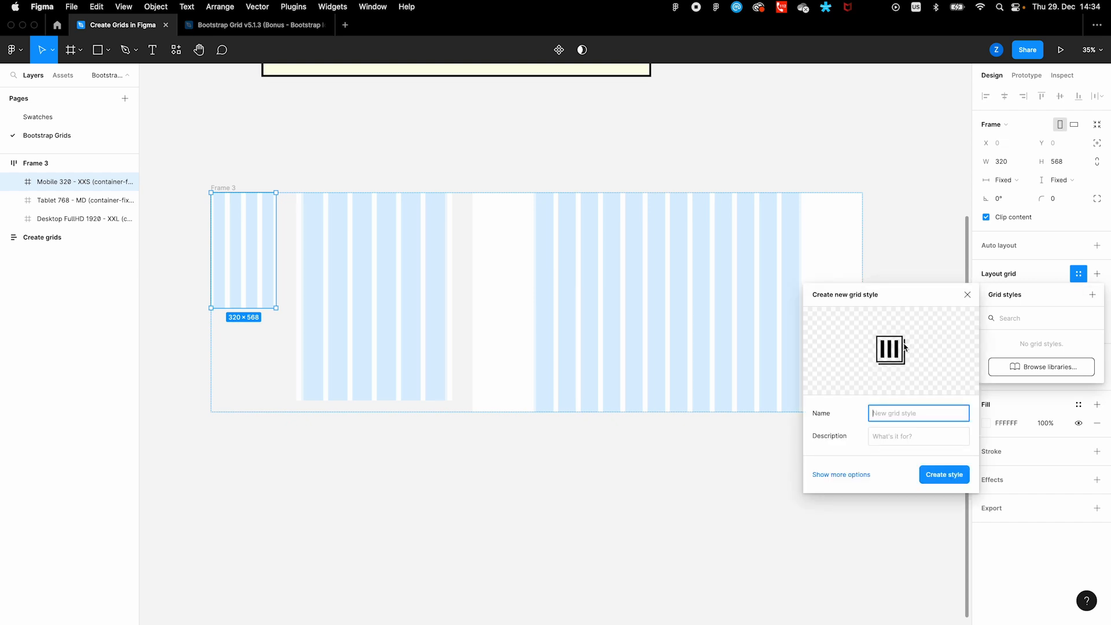
pyautogui.write('--mobile')
pyautogui.press('Return')
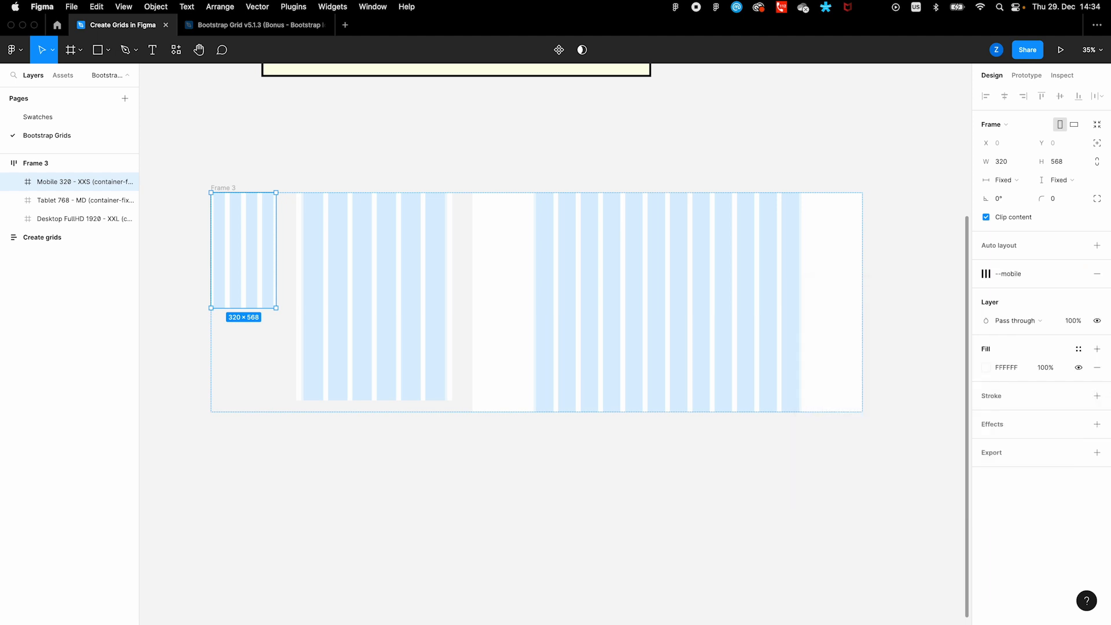
# Save the Tablet 768 frame's layout grids as a new grid style named --tablet
pyautogui.click(414, 295)
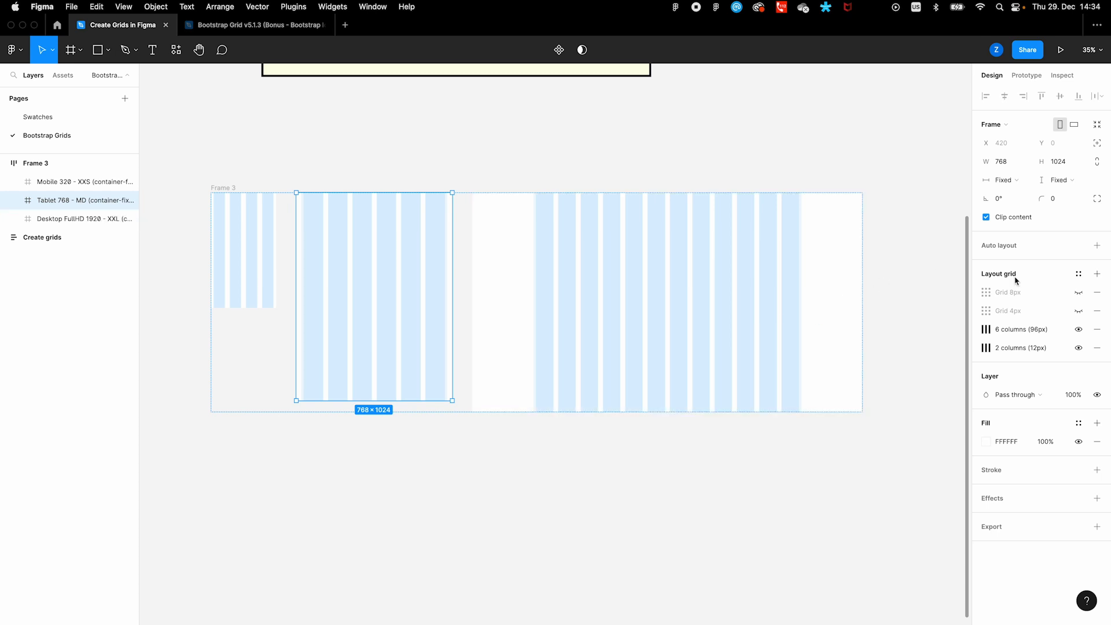
pyautogui.click(1078, 274)
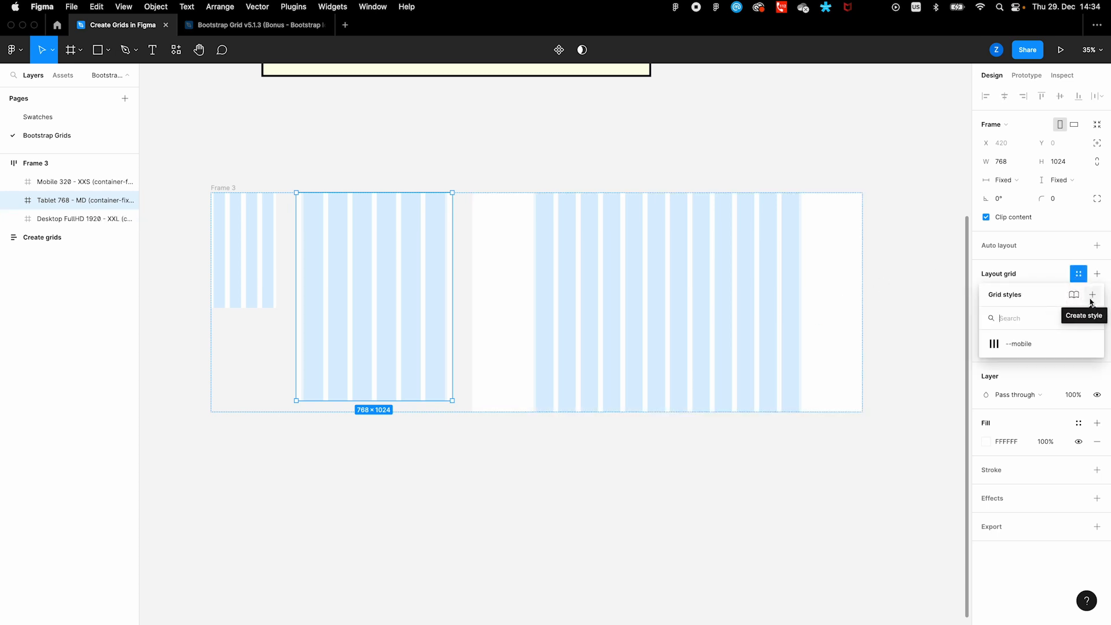
pyautogui.click(1091, 296)
pyautogui.write('--tablet')
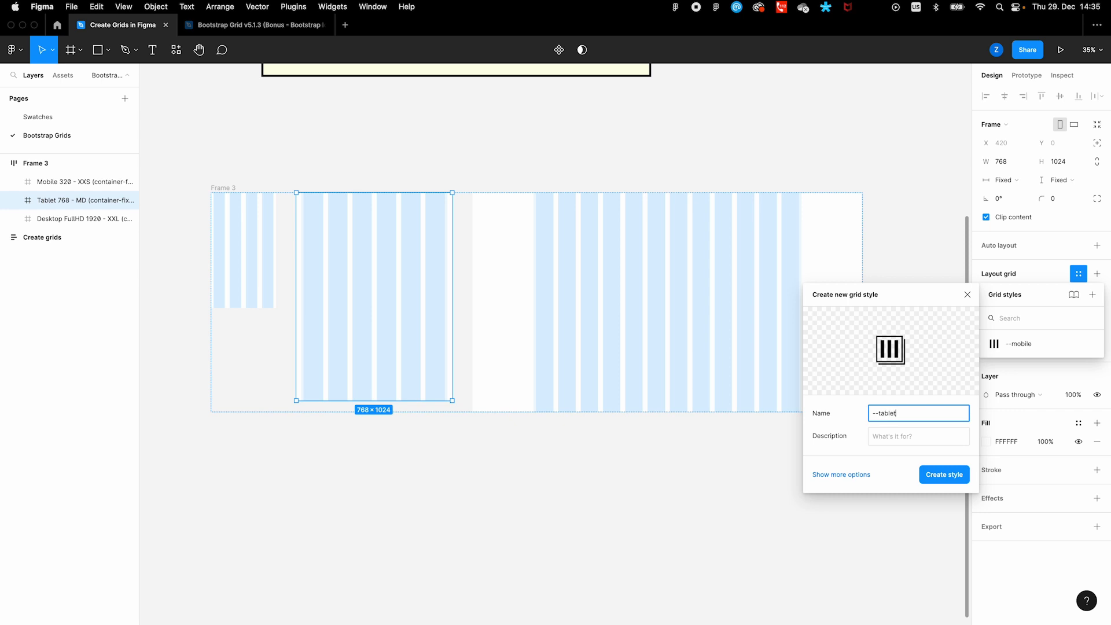
pyautogui.press('Return')
# Save the Desktop FullHD 1920 frame's layout grids as a new grid style named --desktop and deselect the frame
pyautogui.click(687, 290)
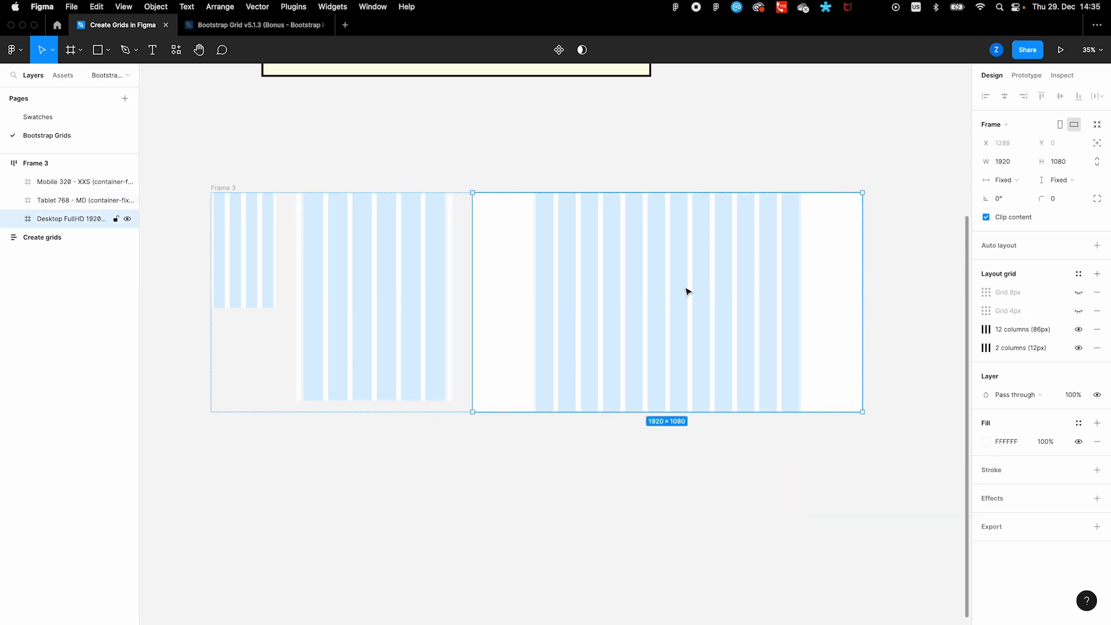
pyautogui.click(1078, 274)
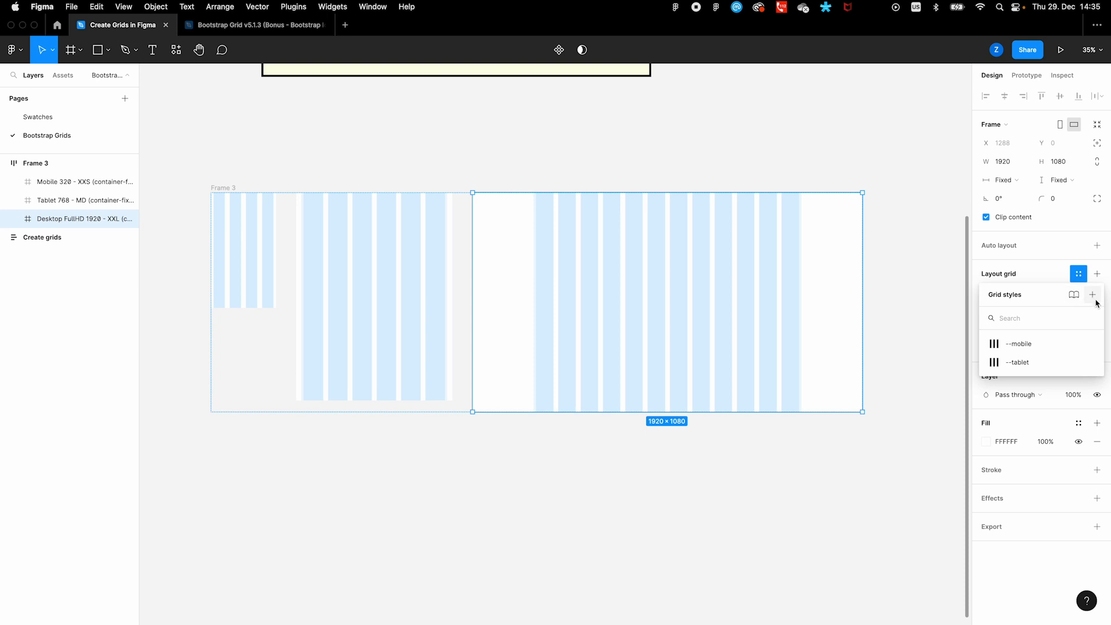
pyautogui.click(1090, 295)
pyautogui.write('--desktop')
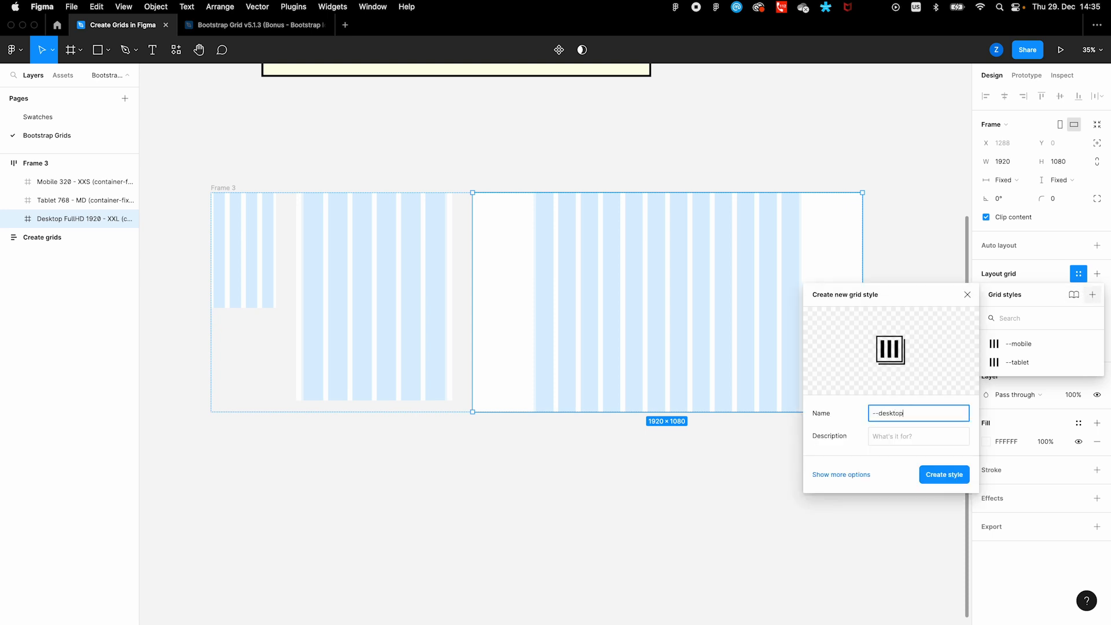
pyautogui.press('Return')
pyautogui.click(466, 158)
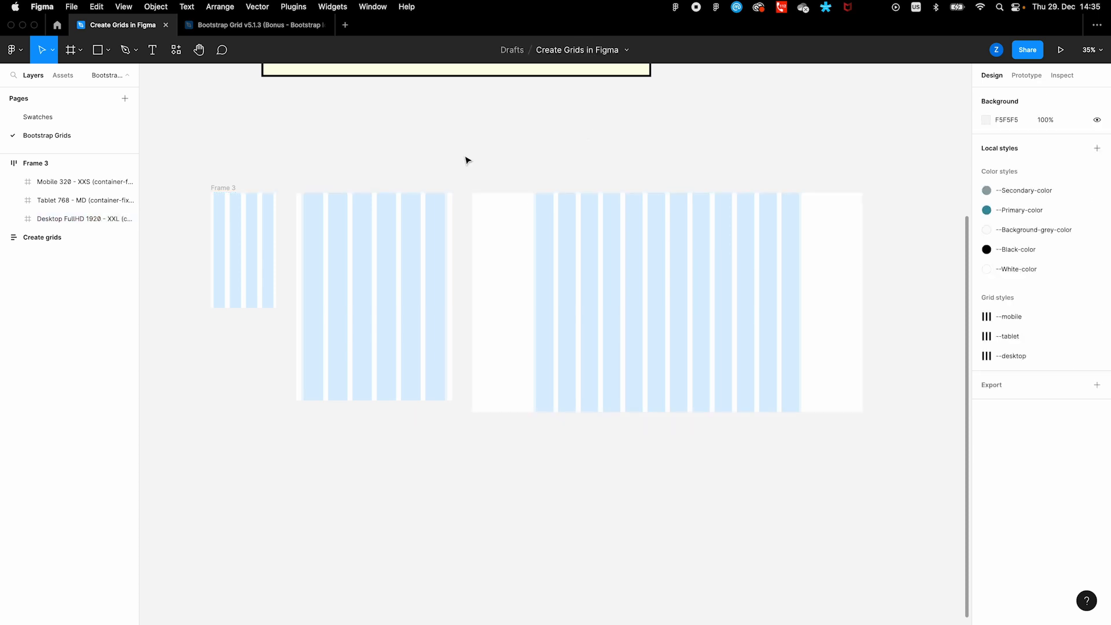
pyautogui.scroll(-5, 465, 160)
pyautogui.hscroll(1, 465, 160)
pyautogui.scroll(-1, 465, 161)
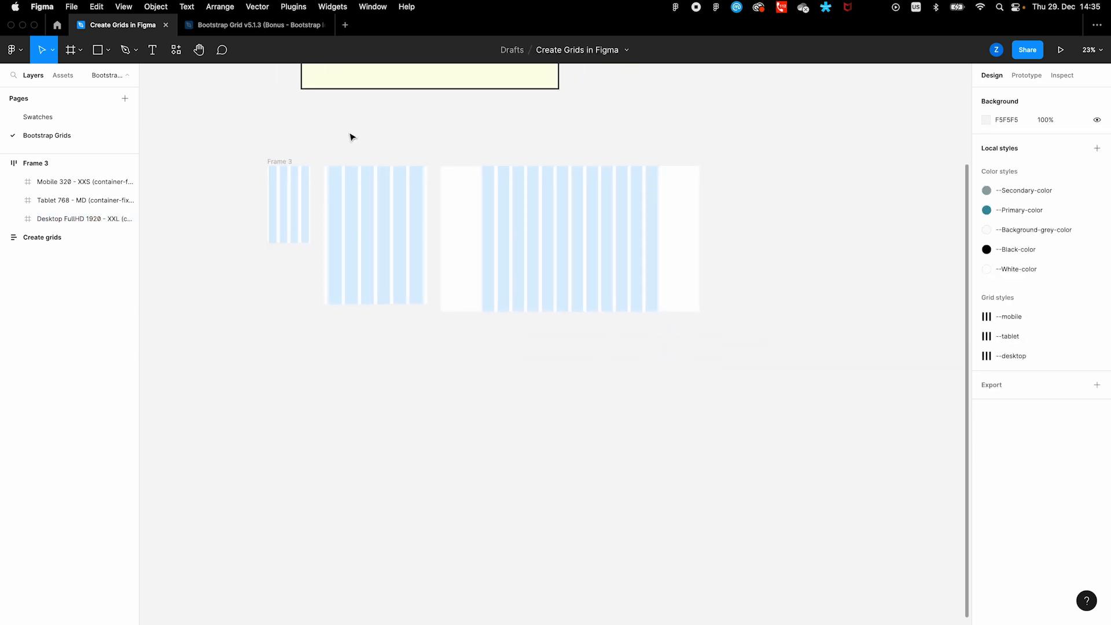
# Add an iPhone SE preset frame and place it on the empty canvas below the Mobile 320 frame
pyautogui.click(79, 52)
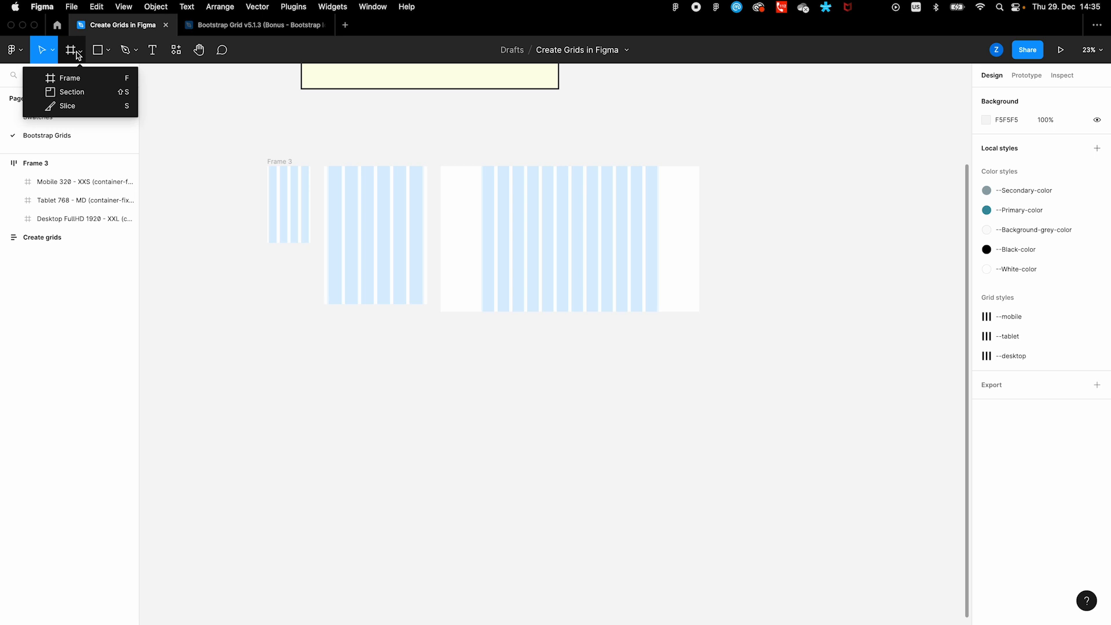
pyautogui.click(81, 81)
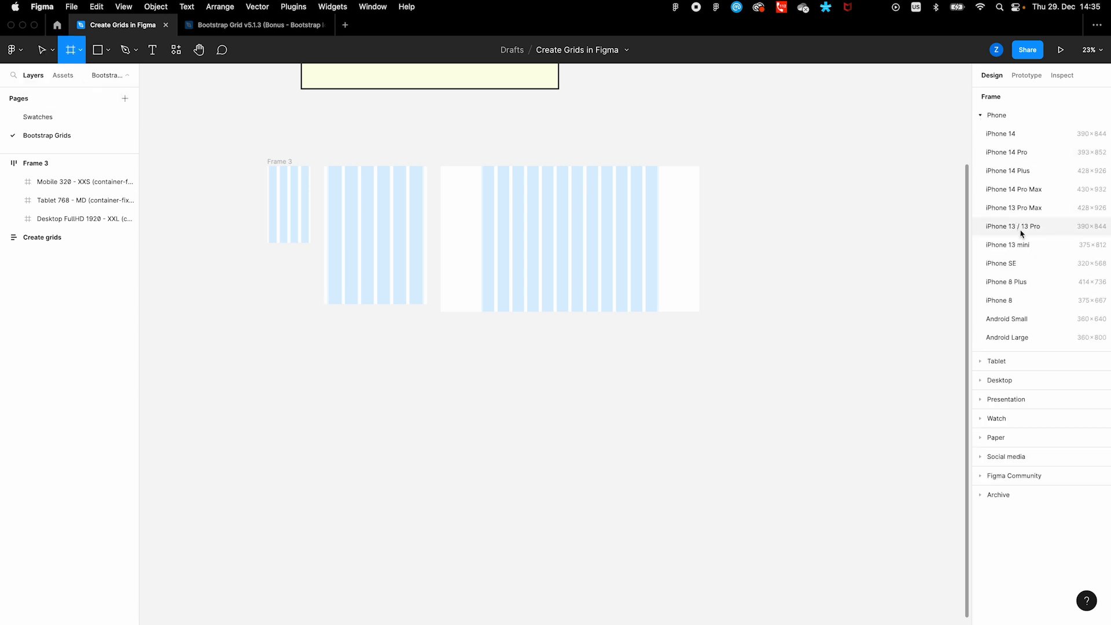
pyautogui.click(1024, 267)
pyautogui.moveTo(719, 342); pyautogui.dragTo(281, 417)
# Add a MacBook Pro 16" preset frame and place it beside the iPhone SE frame with their upper edges aligned
pyautogui.click(80, 49)
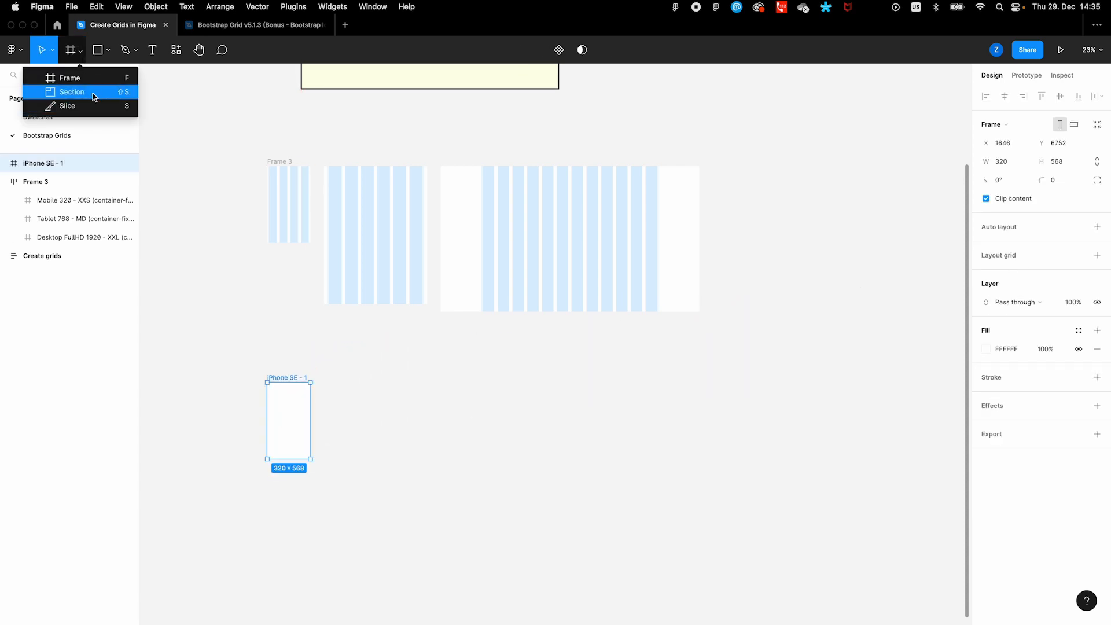
pyautogui.click(106, 78)
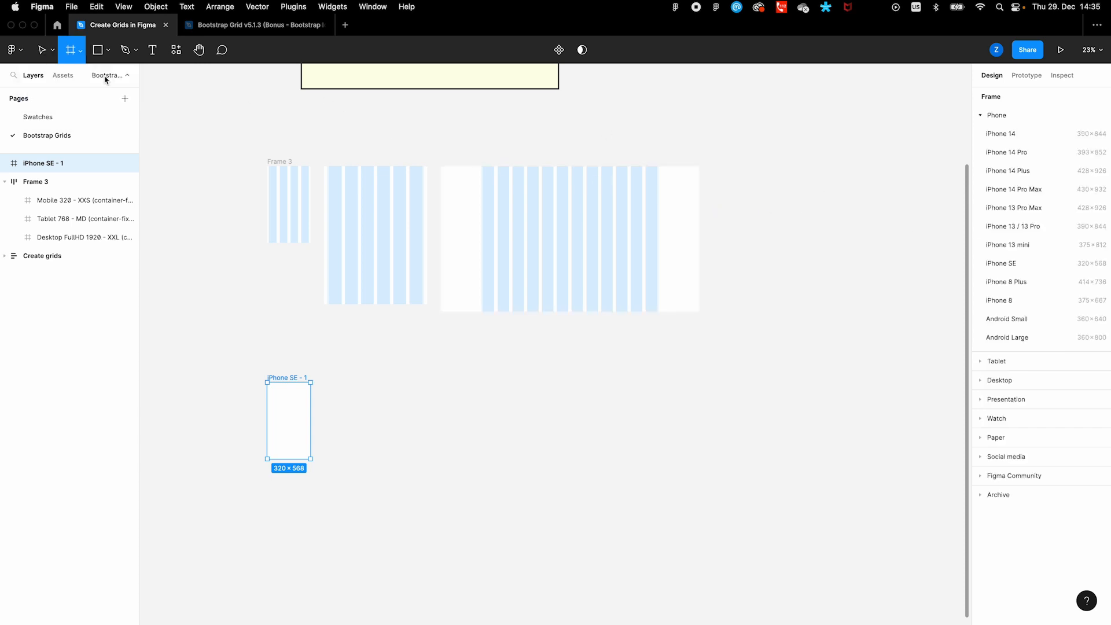
pyautogui.click(983, 381)
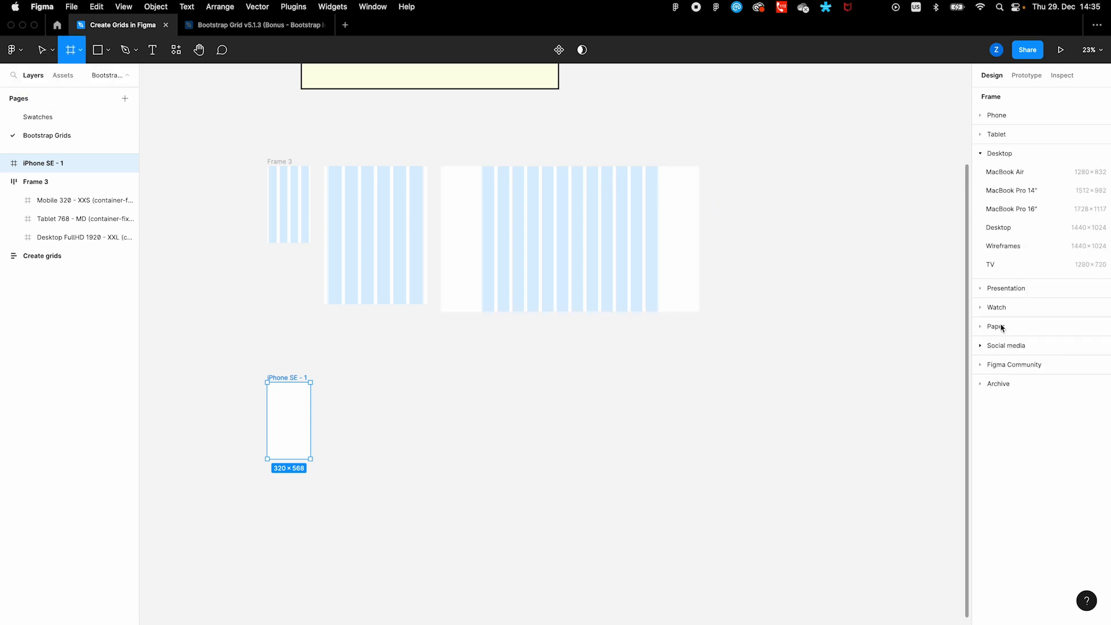
pyautogui.click(1009, 208)
pyautogui.moveTo(797, 303); pyautogui.dragTo(426, 416)
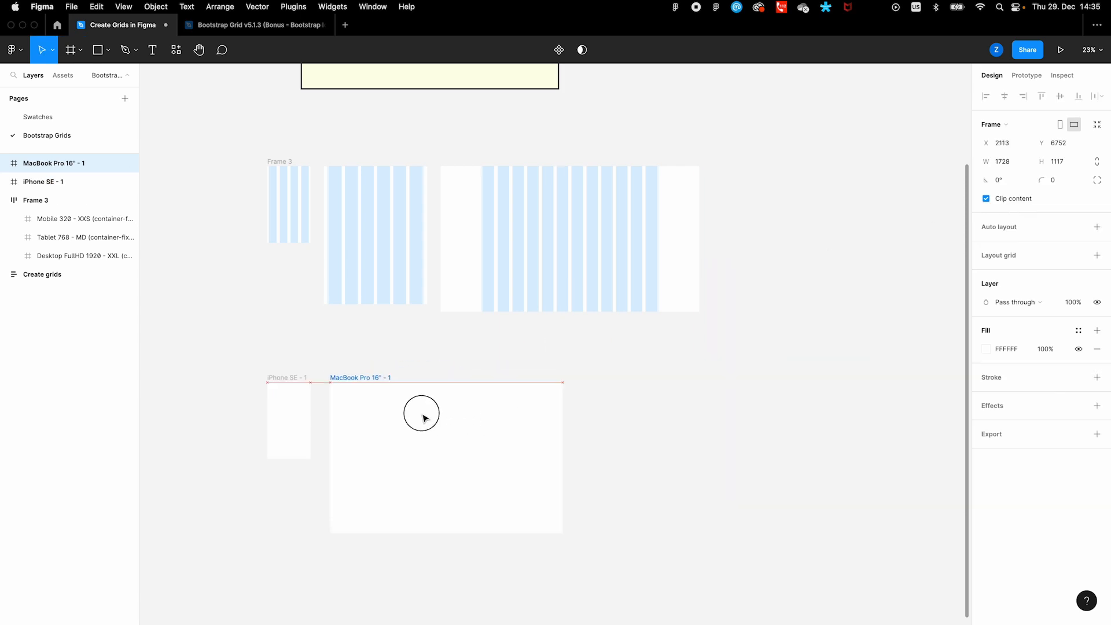
# Apply the --mobile grid style to the iPhone SE frame
pyautogui.click(286, 394)
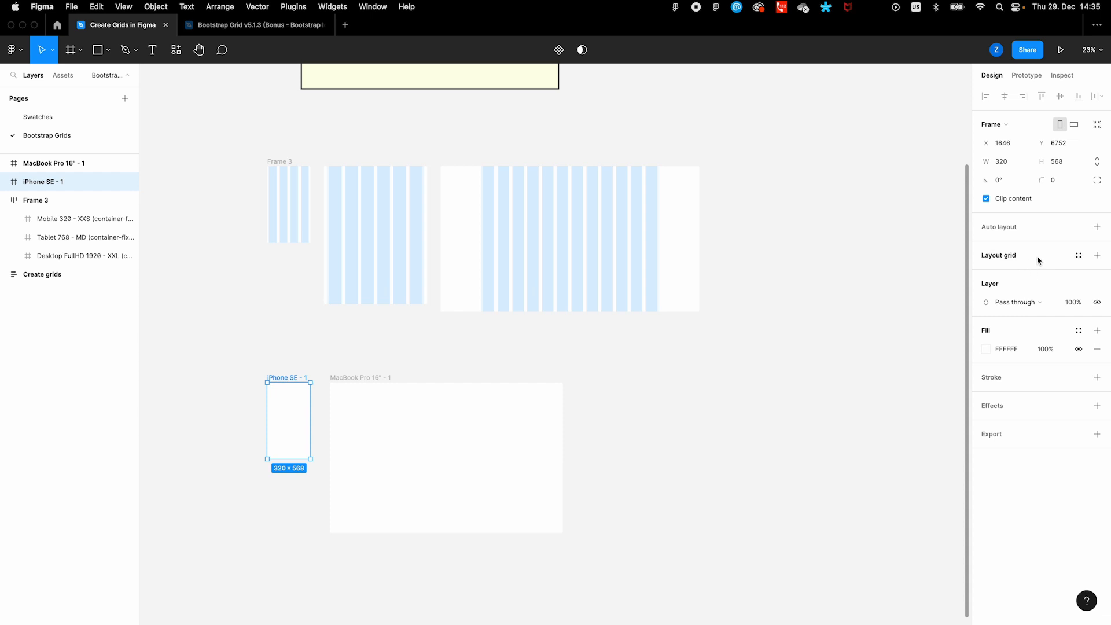
pyautogui.click(1079, 258)
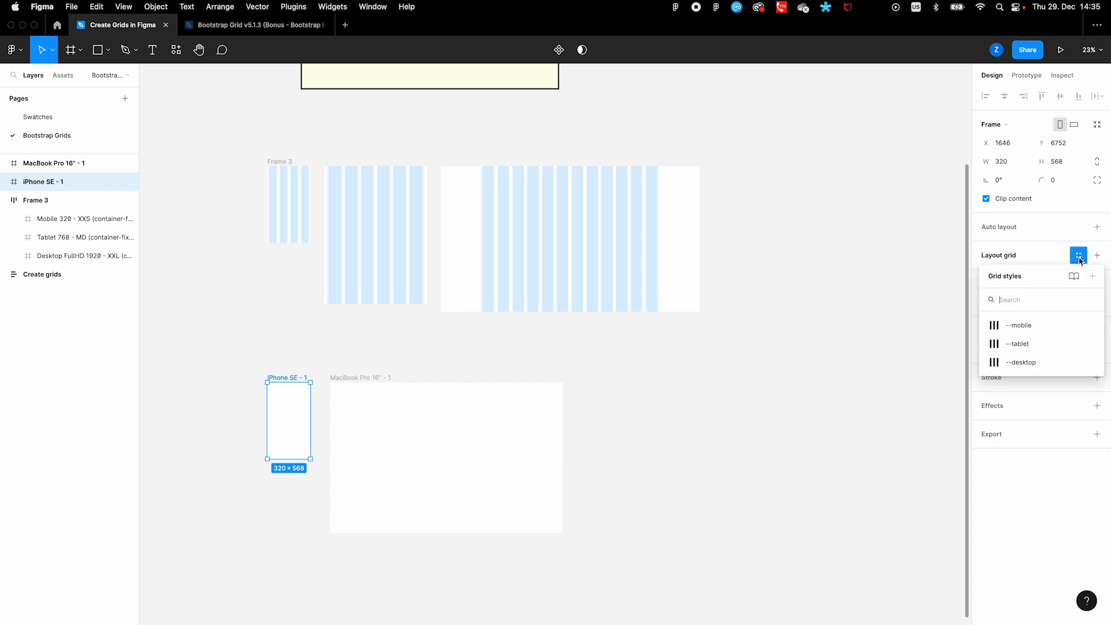
pyautogui.click(1029, 332)
# Apply the --desktop grid style to the MacBook Pro 16" frame and deselect it
pyautogui.click(489, 477)
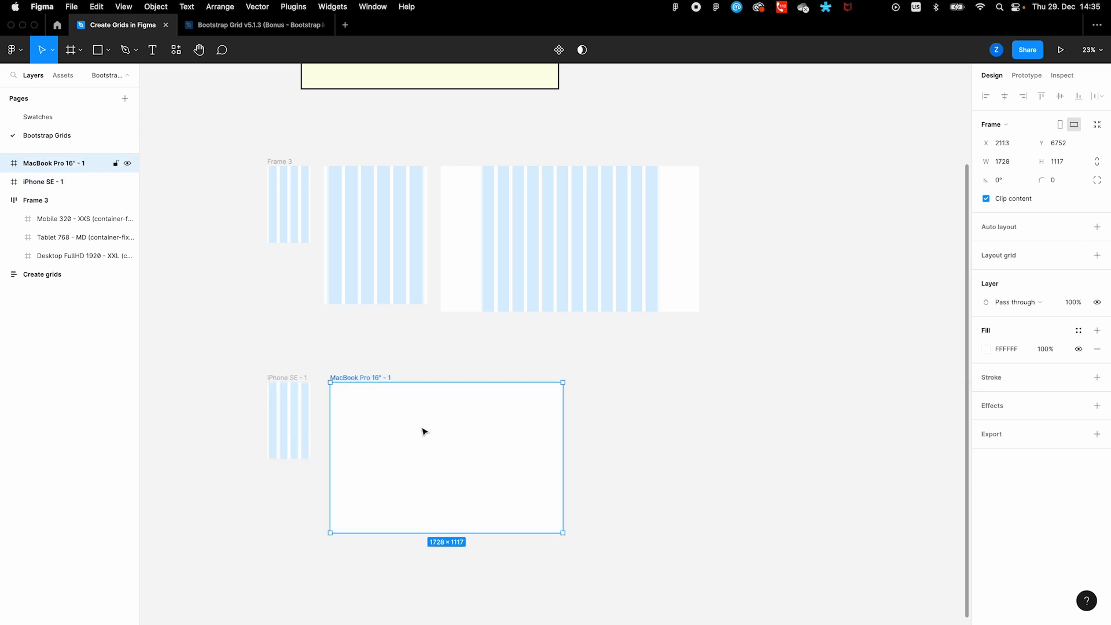
pyautogui.click(1079, 255)
pyautogui.click(1020, 363)
pyautogui.click(755, 358)
pyautogui.moveTo(500, 354)
pyautogui.mouseDown()
pyautogui.moveTo(501, 364)
pyautogui.moveTo(501, 340)
pyautogui.moveTo(515, 340)
pyautogui.mouseUp()
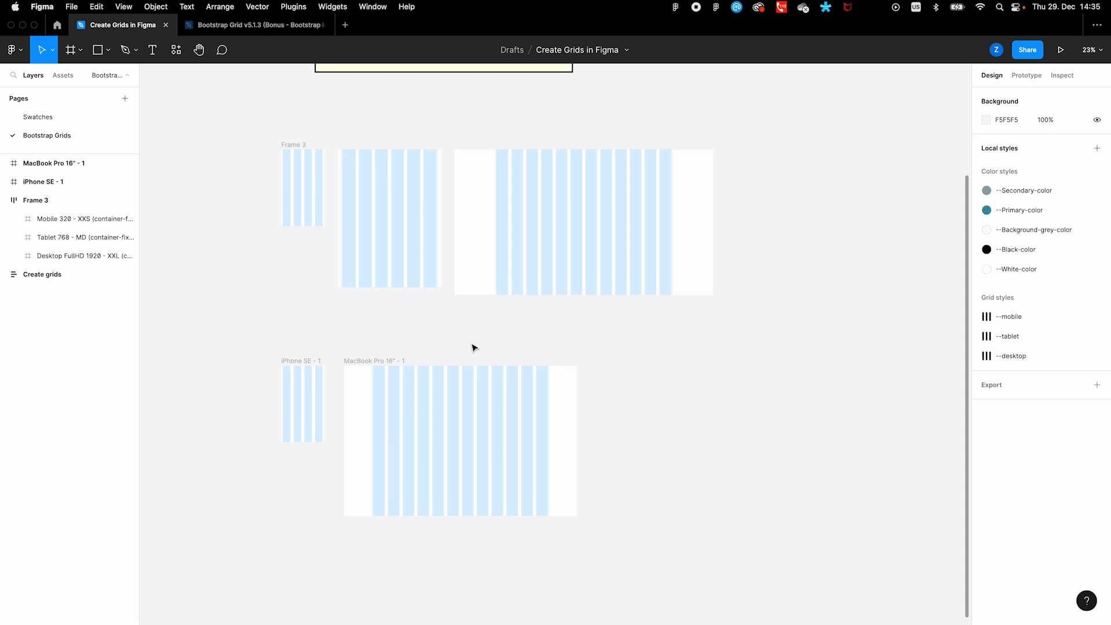